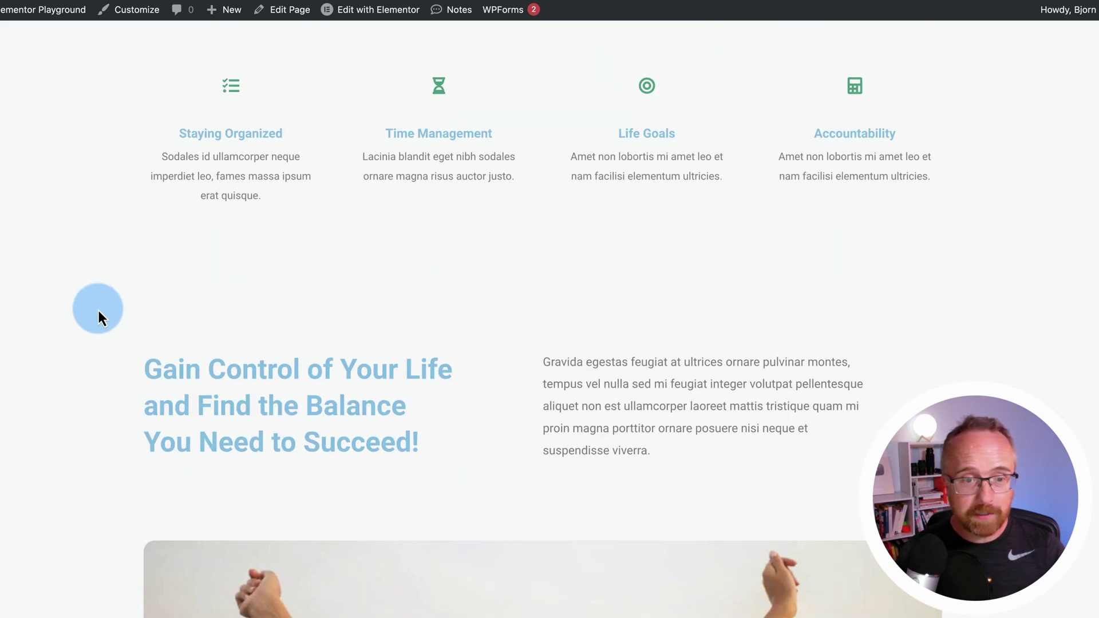
{"action": "scroll", "coordinate": [99, 310], "scroll_direction": "down", "scroll_amount": 6}
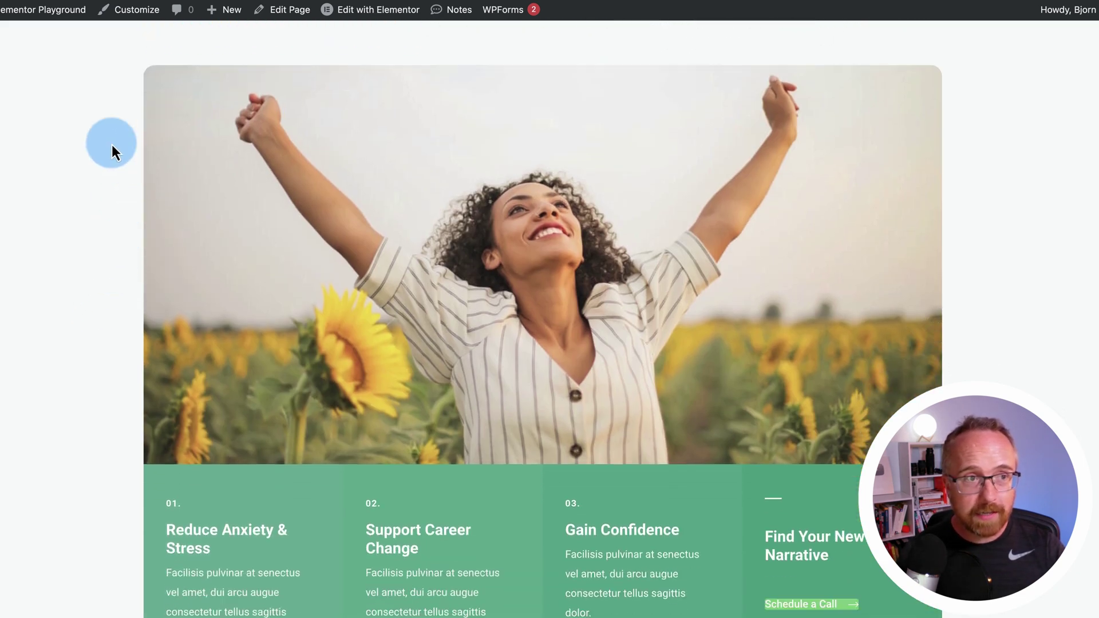
- Trigger the site's 'Before you go...' exit popup, download its launch checklist PDF, and return to the Dashboard
{"action": "mouse_move", "coordinate": [37, 5]}
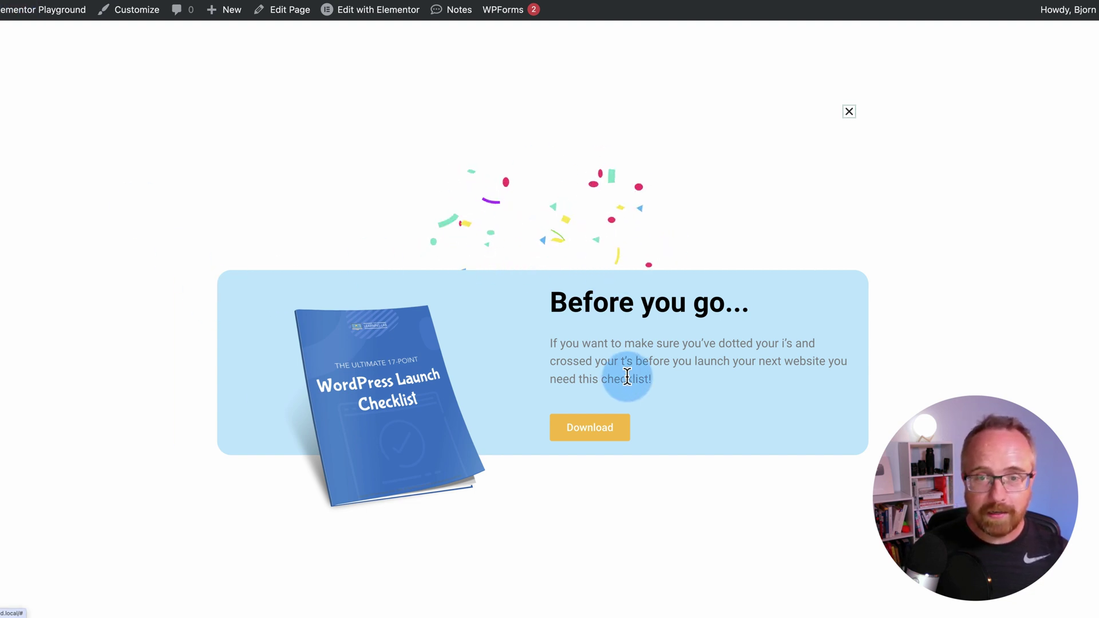
{"action": "left_click_drag", "start_coordinate": [537, 345], "coordinate": [665, 384]}
{"action": "left_click", "coordinate": [666, 384]}
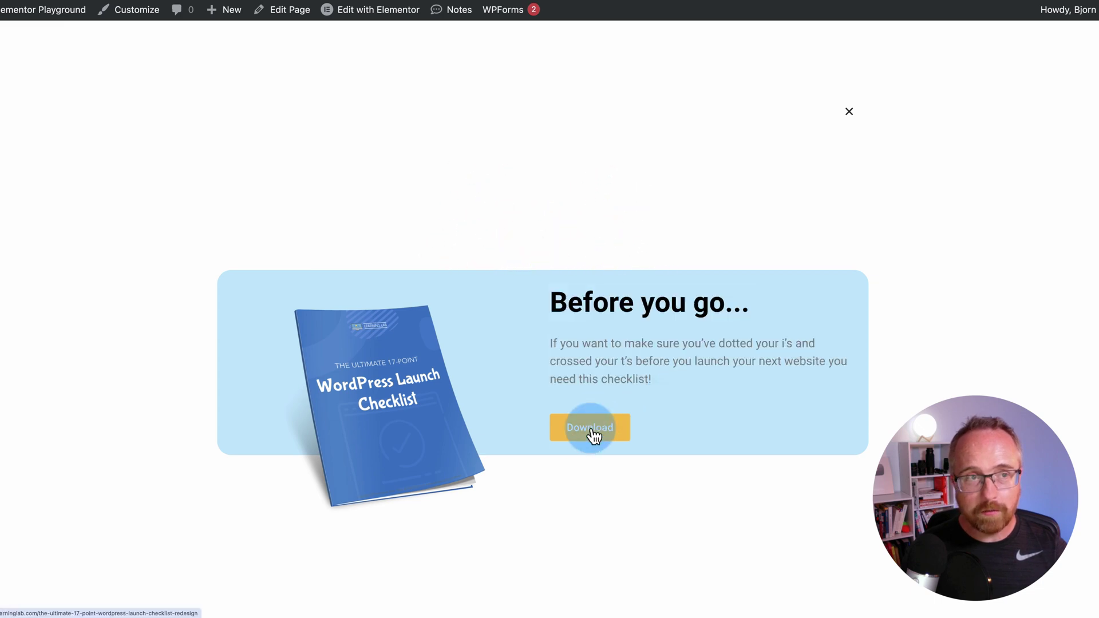
{"action": "left_click", "coordinate": [593, 434]}
{"action": "scroll", "coordinate": [585, 431], "scroll_direction": "down", "scroll_amount": 20}
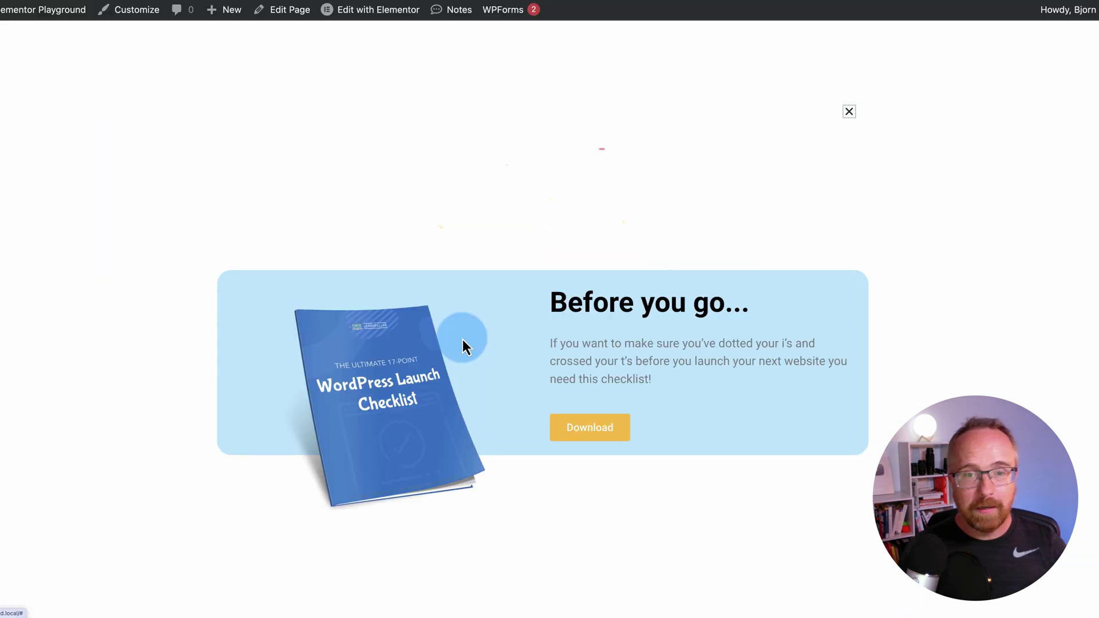
{"action": "left_click", "coordinate": [562, 350]}
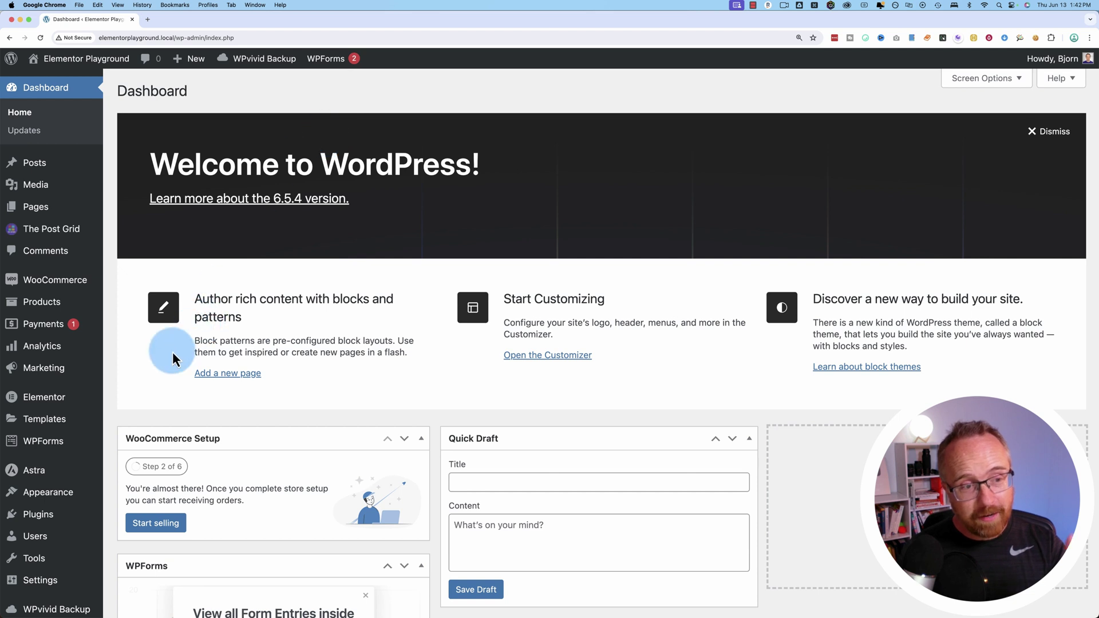
- Show the Elementor Popups list from Templates, with the CSS Trigger and Dynamic Link popups
{"action": "scroll", "coordinate": [152, 345], "scroll_direction": "down", "scroll_amount": 2}
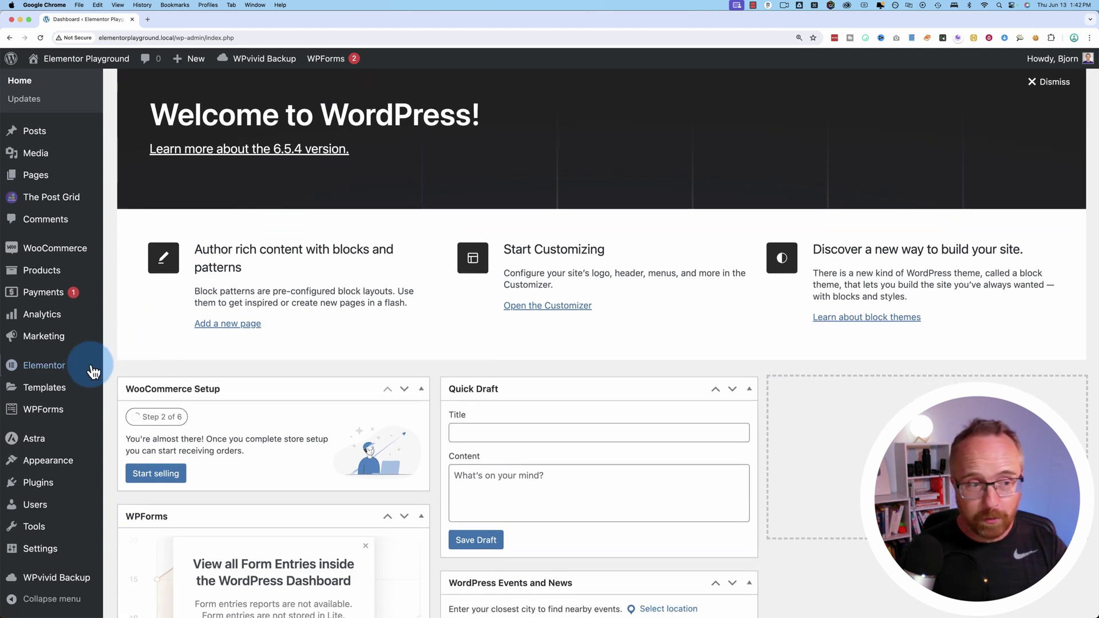
{"action": "mouse_move", "coordinate": [41, 395]}
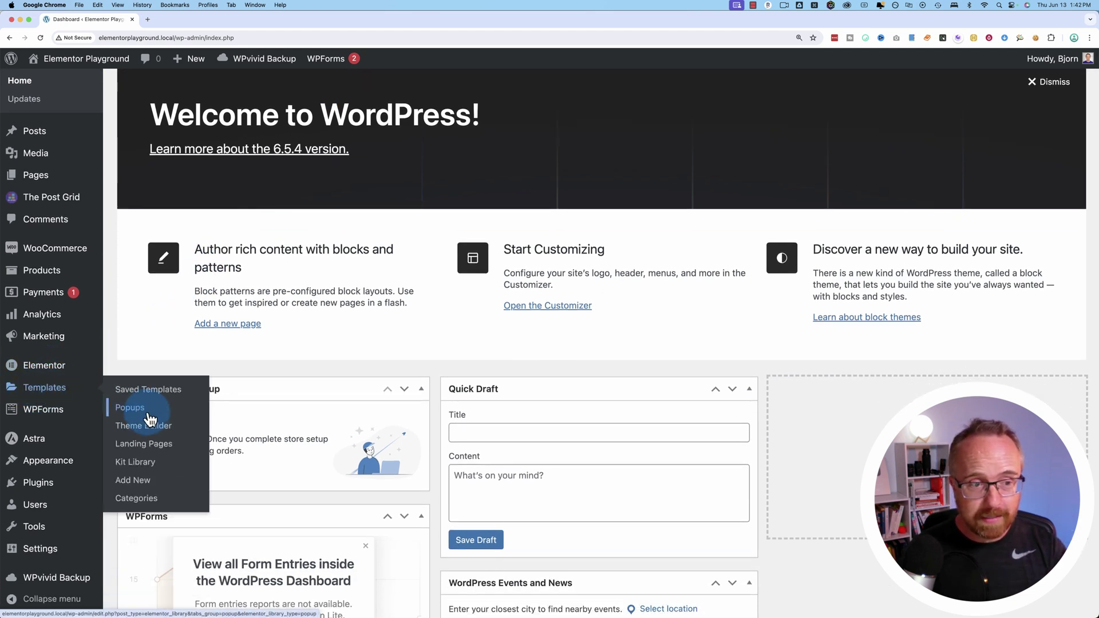
{"action": "left_click", "coordinate": [132, 409]}
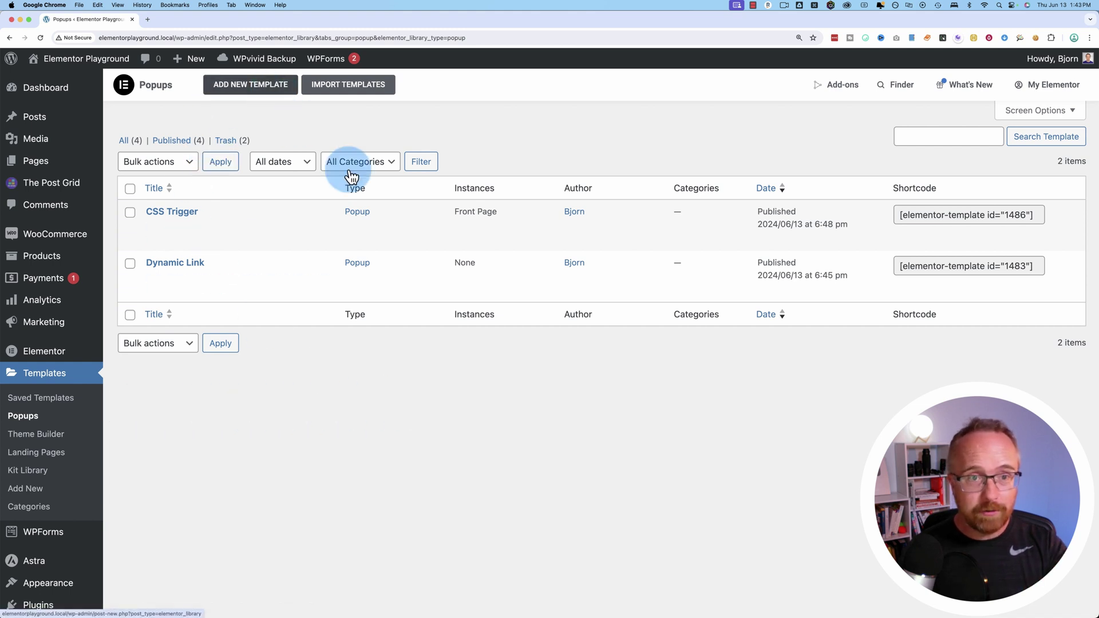
{"action": "mouse_move", "coordinate": [637, 287]}
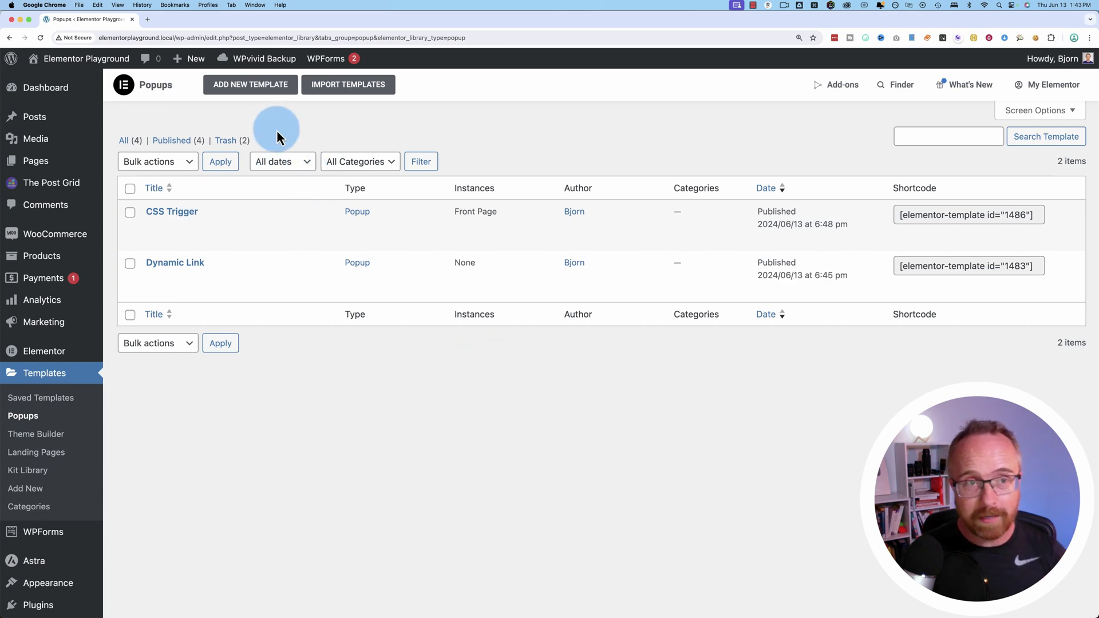
- Create a new Popup template named 'Exit Intent Content Upgrade'
{"action": "left_click", "coordinate": [252, 92]}
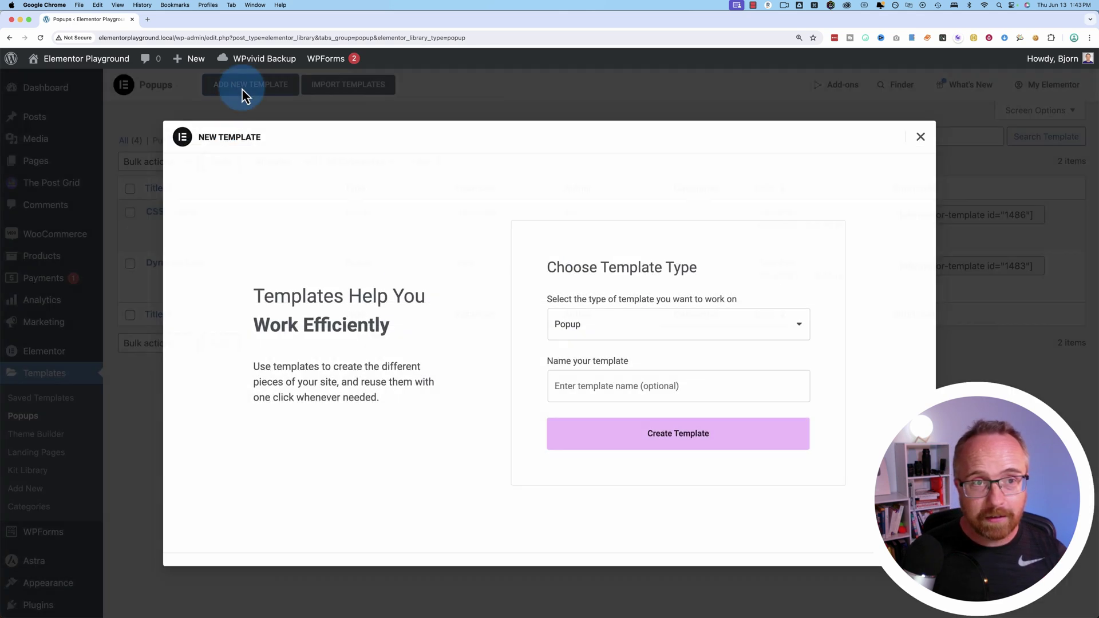
{"action": "left_click", "coordinate": [629, 387]}
{"action": "type", "text": "Exit Intent Content Upgrade"}
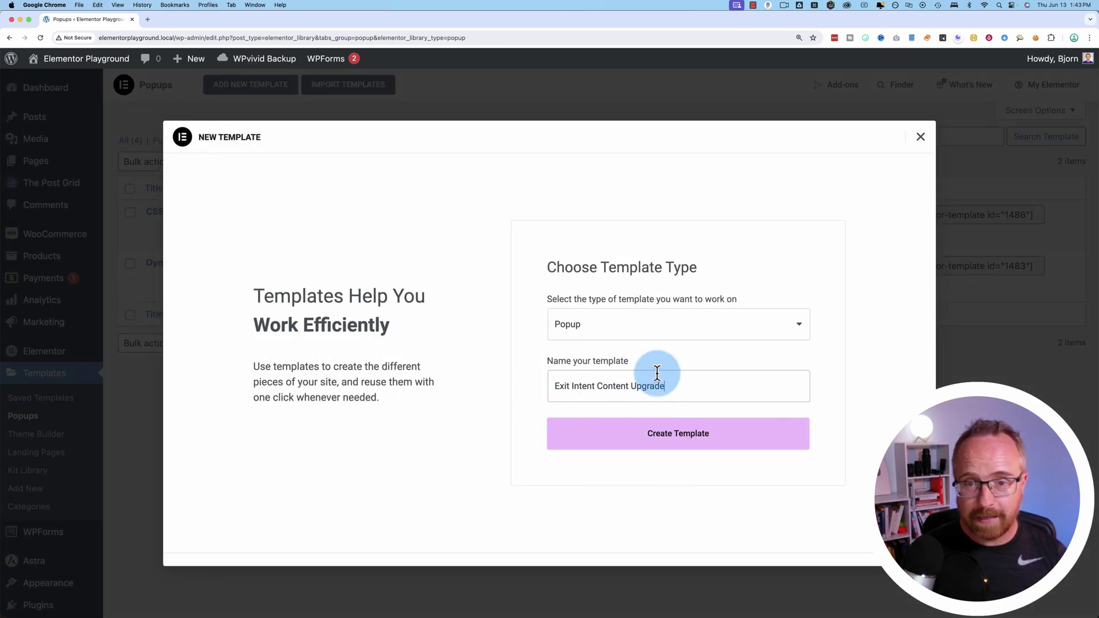
{"action": "left_click", "coordinate": [664, 433]}
{"action": "left_click", "coordinate": [693, 383]}
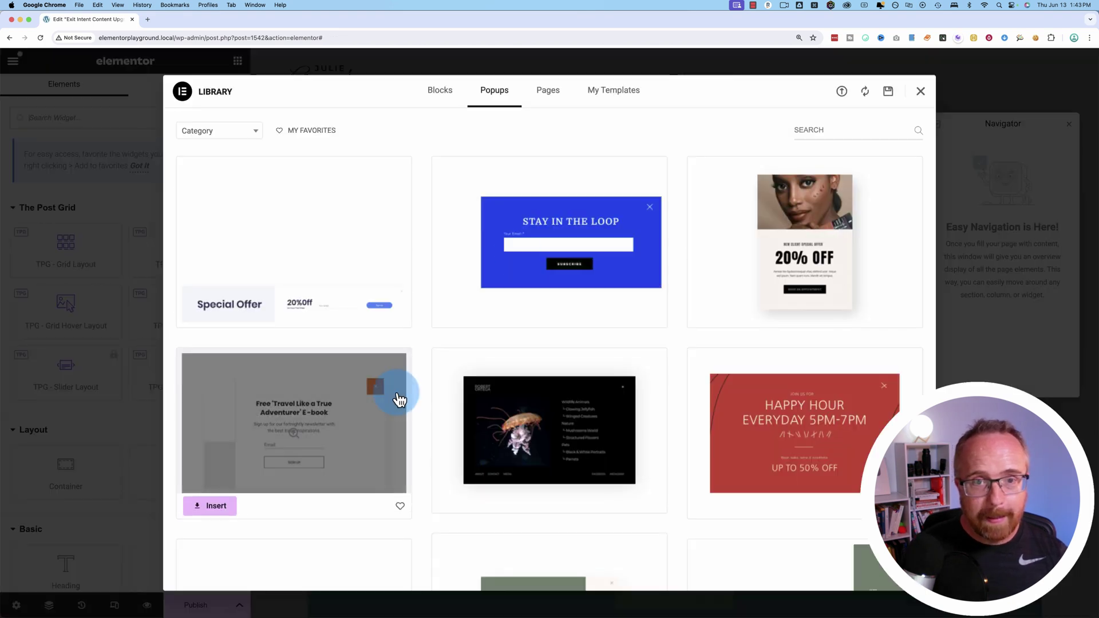
- Close the template Library and the Navigator panel, leaving a blank popup canvas
{"action": "scroll", "coordinate": [454, 400], "scroll_direction": "down", "scroll_amount": 7}
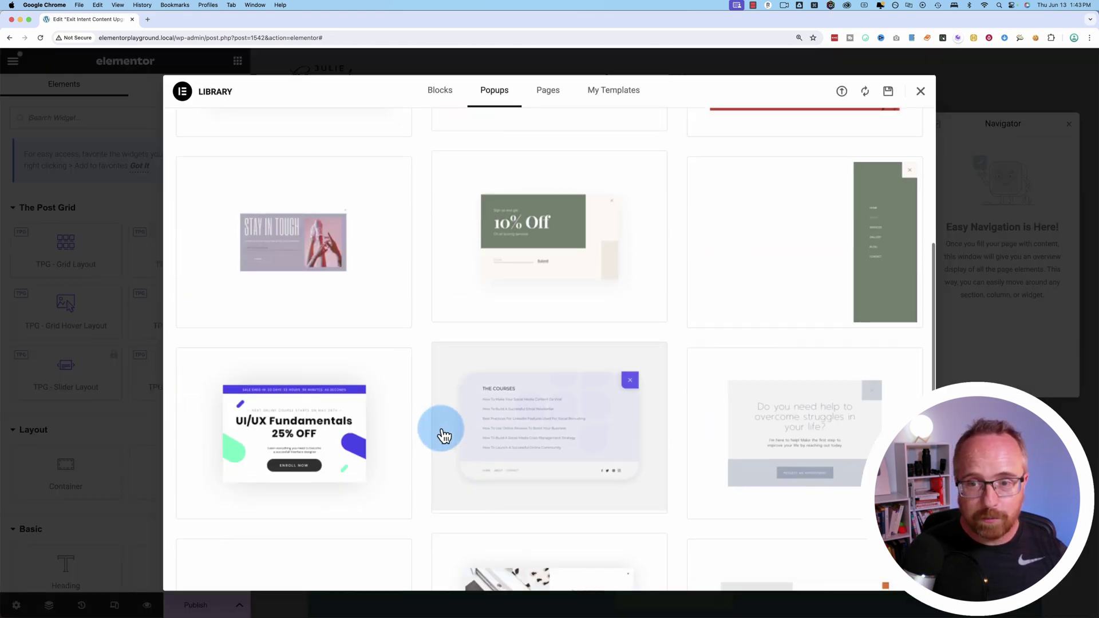
{"action": "left_click", "coordinate": [920, 93]}
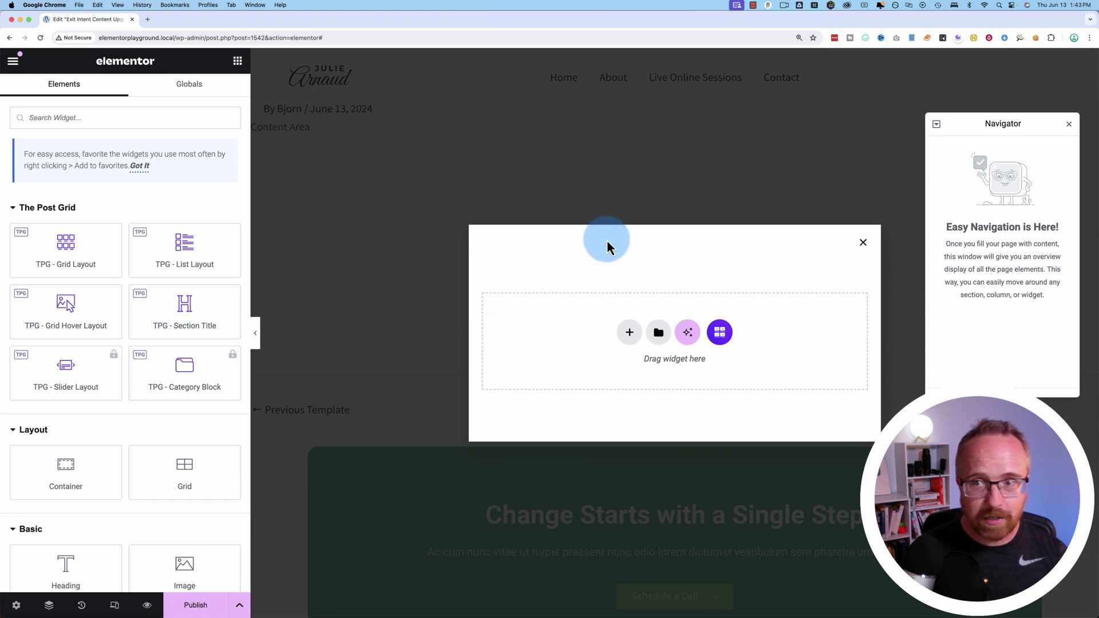
{"action": "left_click", "coordinate": [1069, 124]}
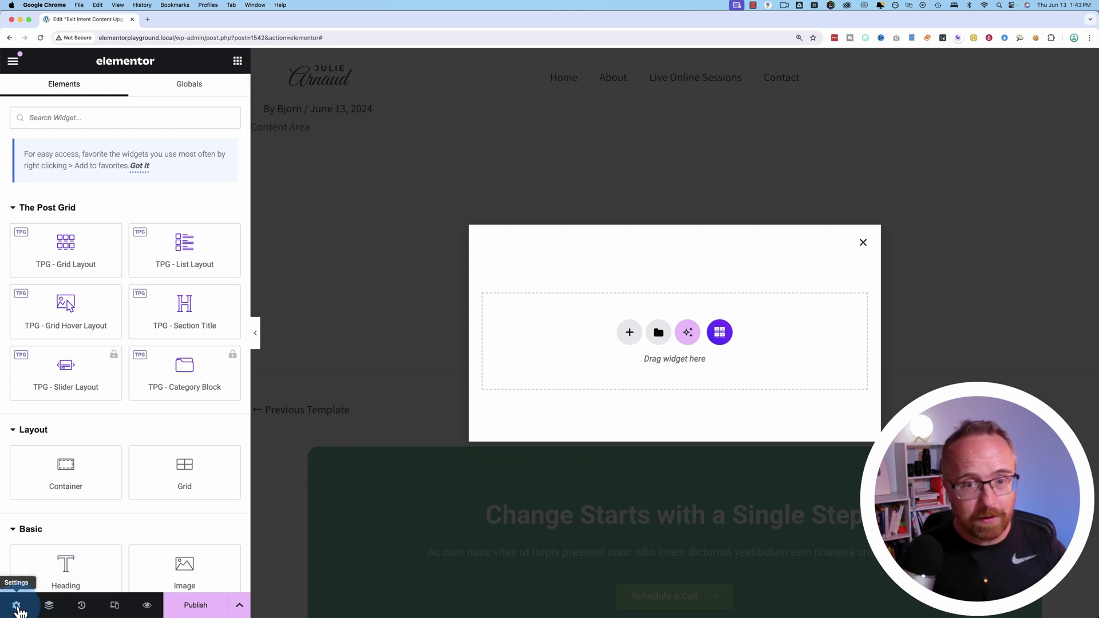
- Set the popup overlay to fully opaque white #FFFFFF and reset the popup's box shadow to default
{"action": "left_click", "coordinate": [17, 606]}
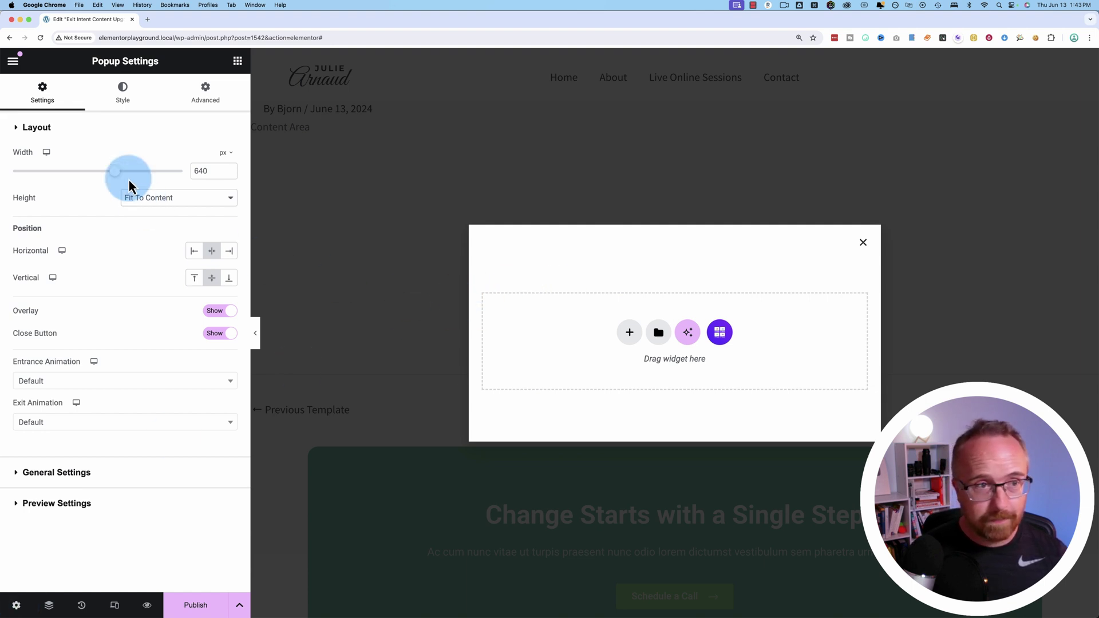
{"action": "left_click", "coordinate": [122, 90]}
{"action": "left_click", "coordinate": [138, 315]}
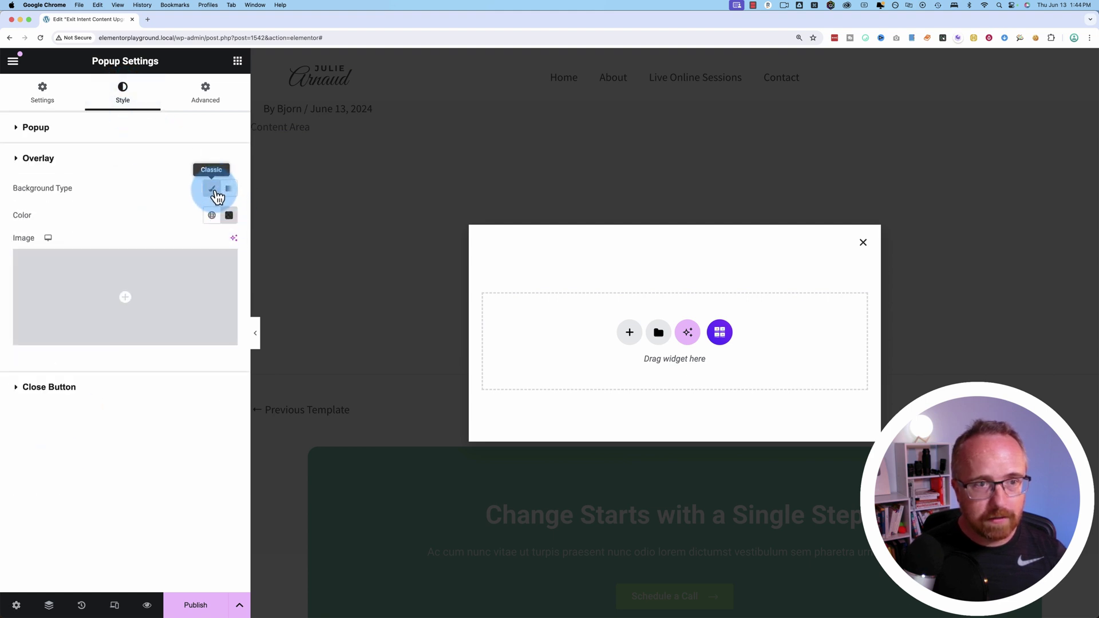
{"action": "left_click", "coordinate": [214, 196]}
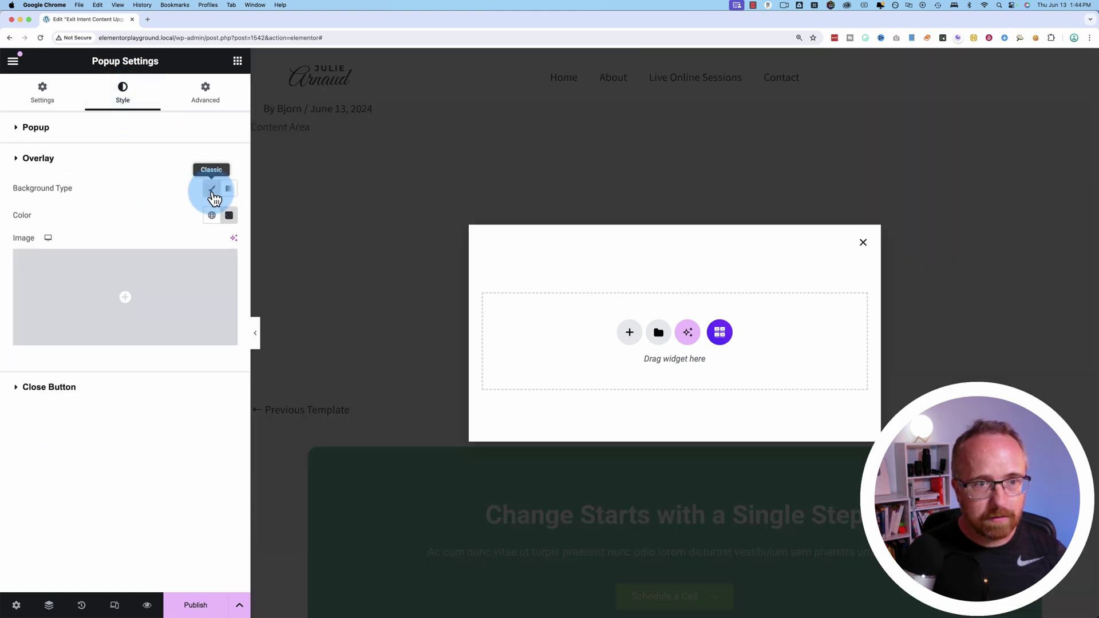
{"action": "left_click", "coordinate": [213, 195]}
{"action": "left_click", "coordinate": [229, 216]}
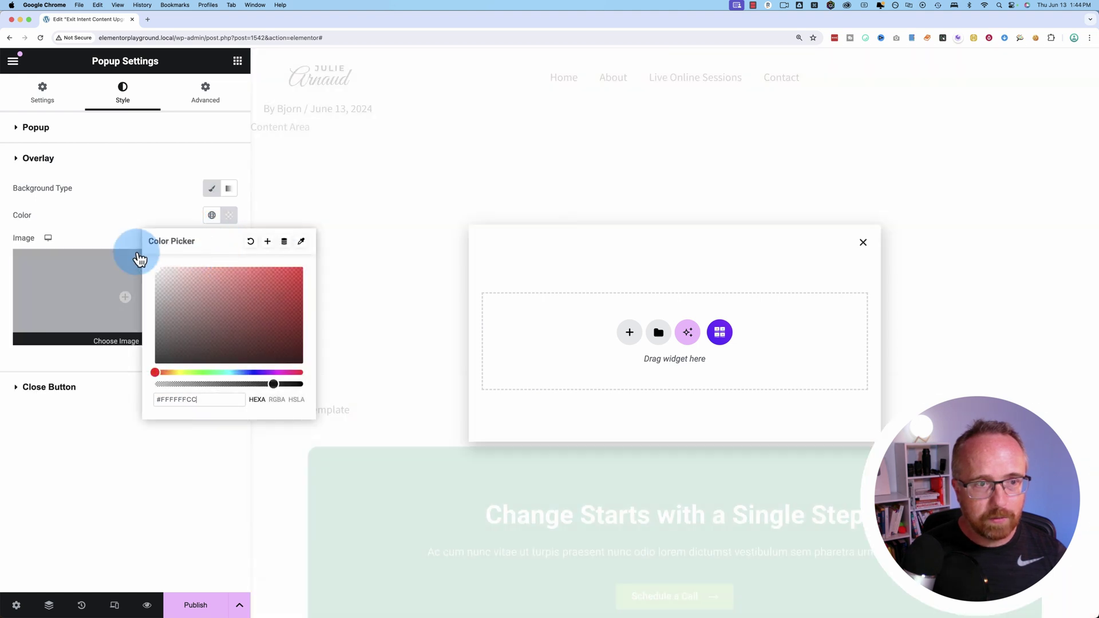
{"action": "left_click_drag", "start_coordinate": [188, 400], "coordinate": [212, 401]}
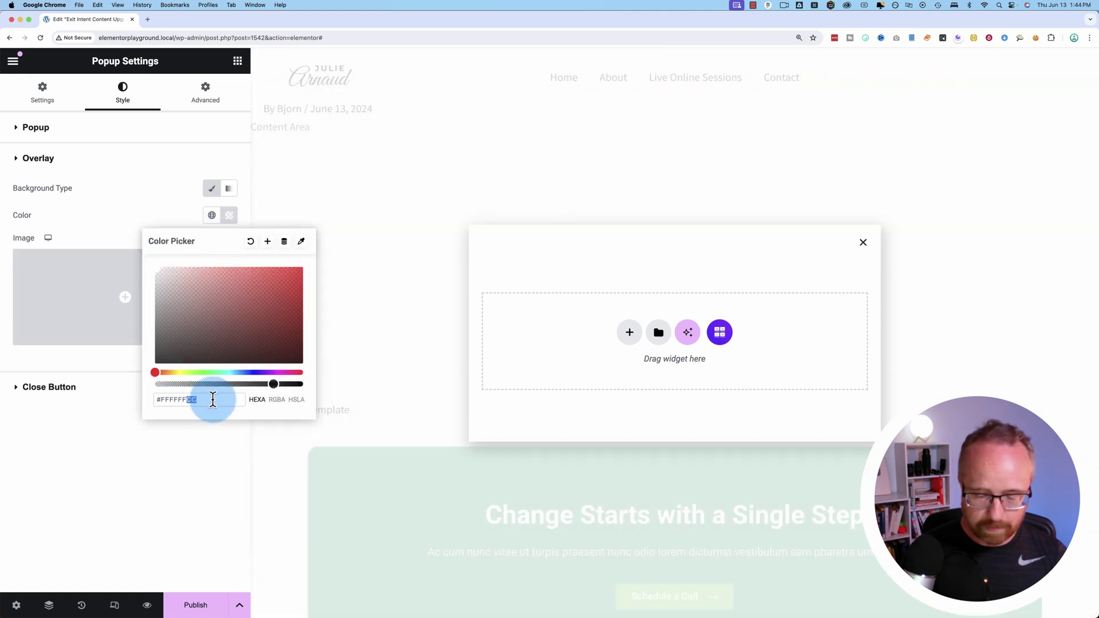
{"action": "key", "text": "BackSpace"}
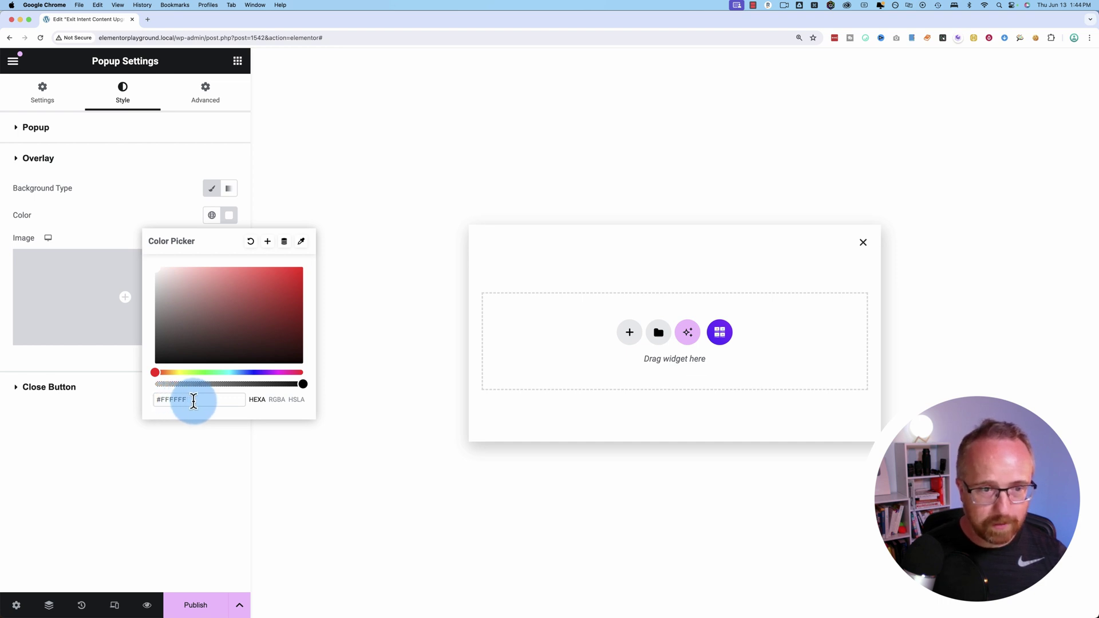
{"action": "left_click", "coordinate": [448, 236]}
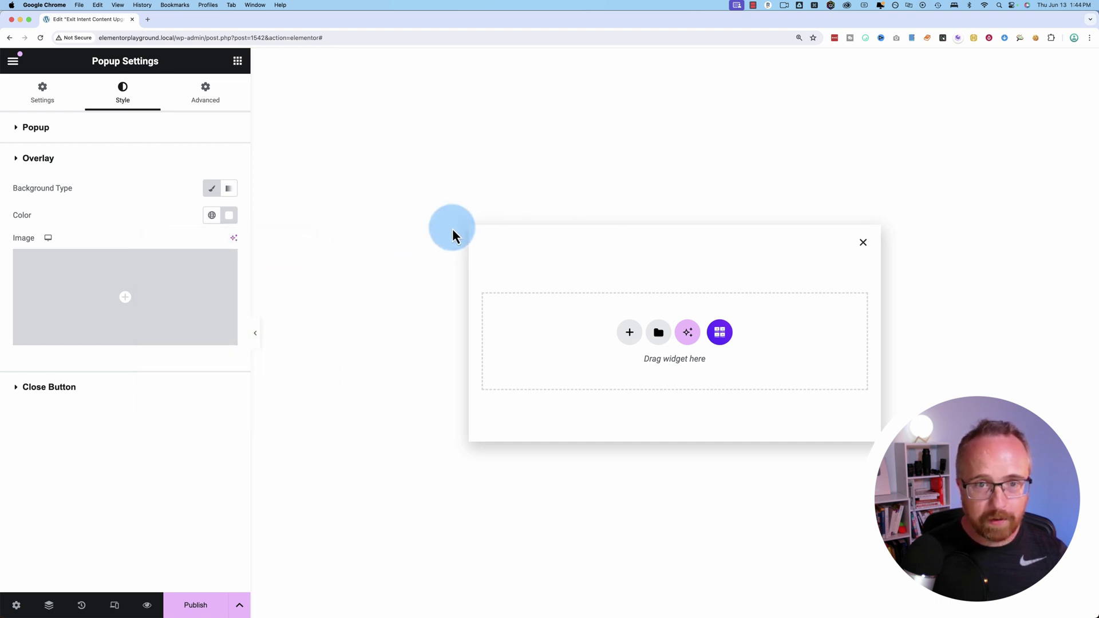
{"action": "left_click", "coordinate": [35, 129]}
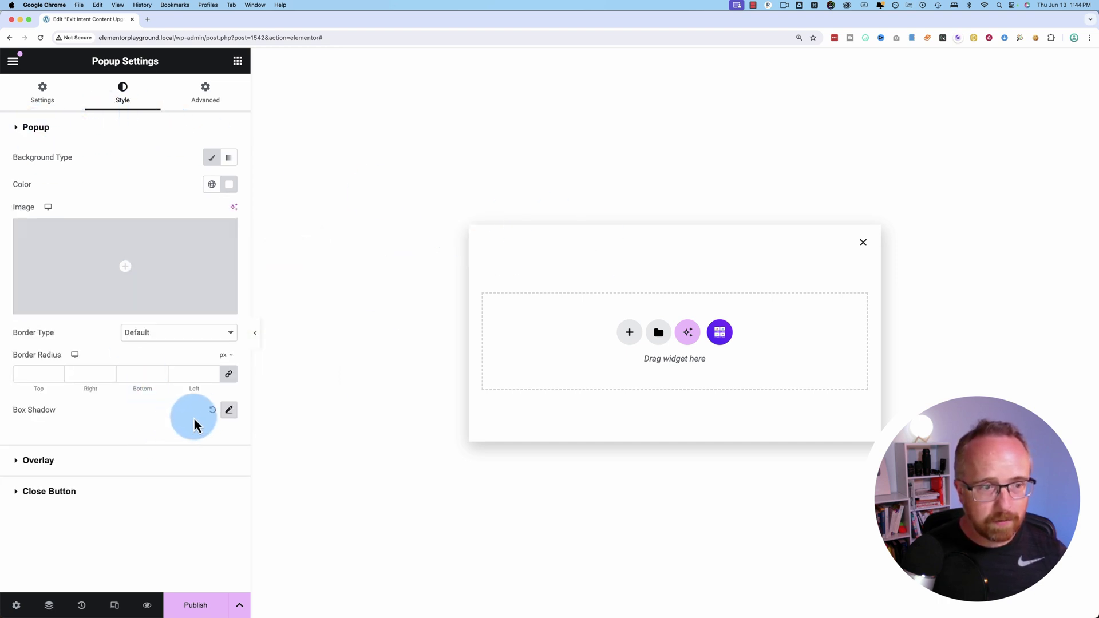
{"action": "left_click", "coordinate": [214, 412]}
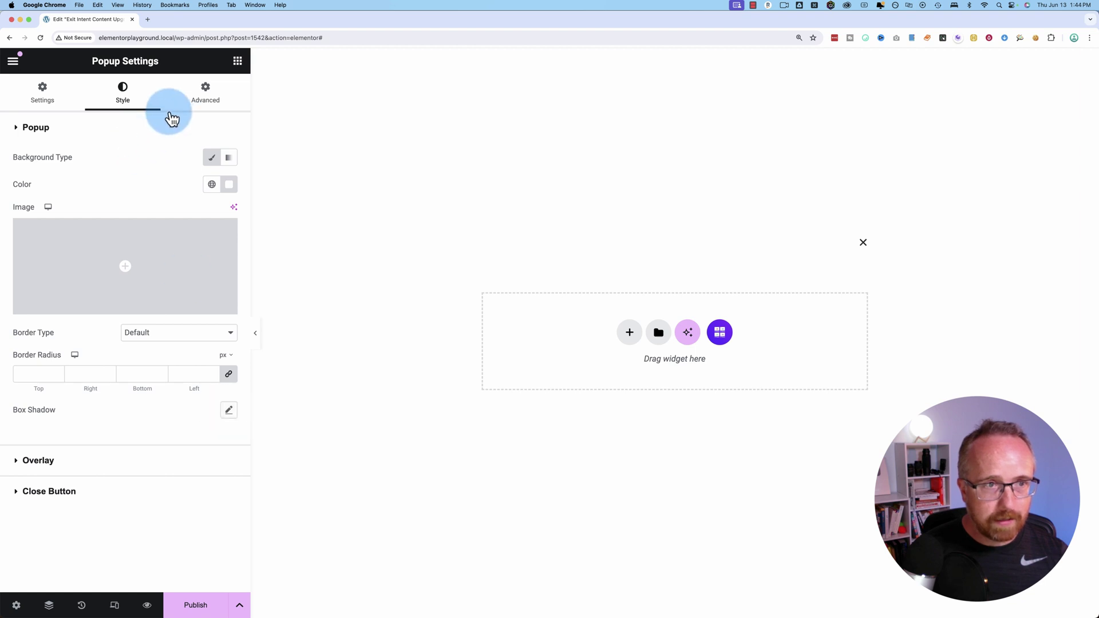
- Change the popup overlay colour to pink
{"action": "left_click", "coordinate": [37, 461]}
{"action": "left_click", "coordinate": [229, 216]}
{"action": "left_click", "coordinate": [209, 278]}
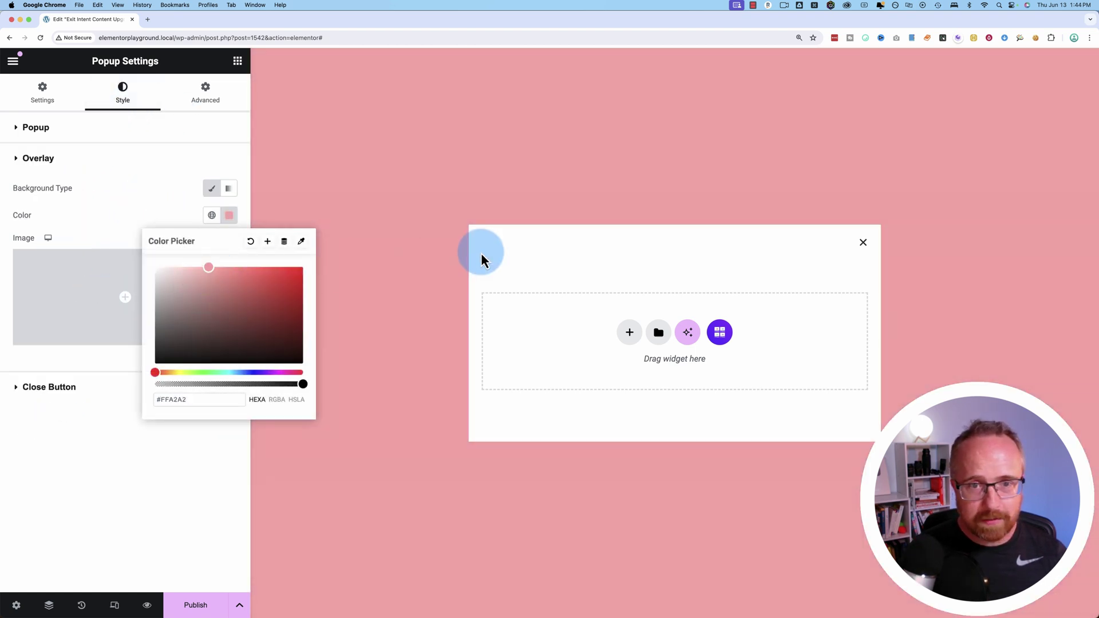
{"action": "left_click", "coordinate": [480, 246]}
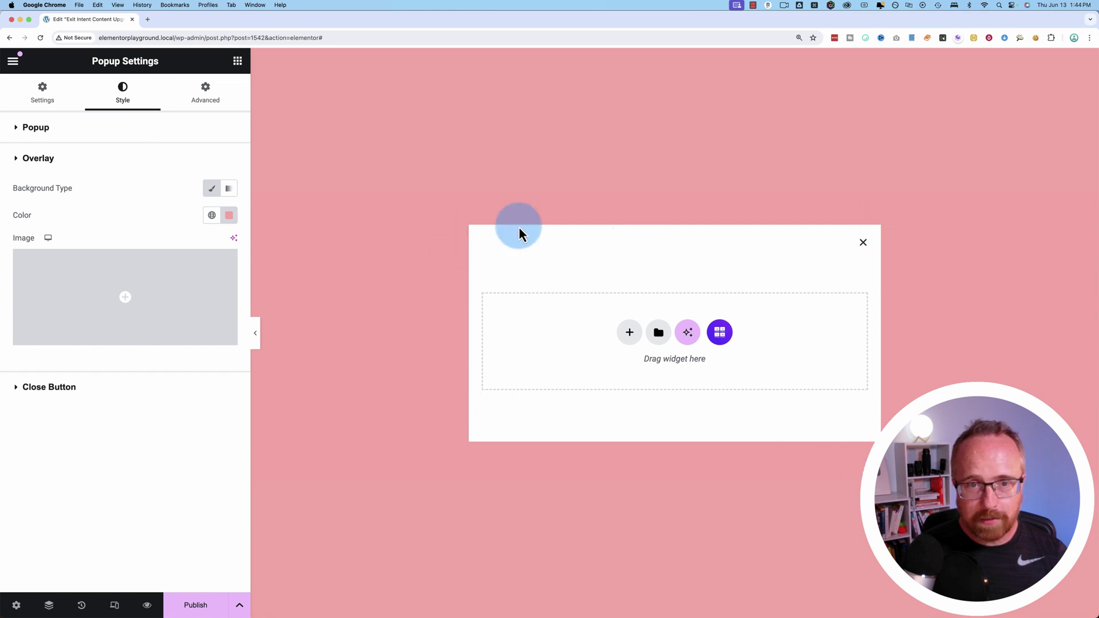
- Set the popup width to 930 px and a custom height of 844 px
{"action": "left_click", "coordinate": [28, 98]}
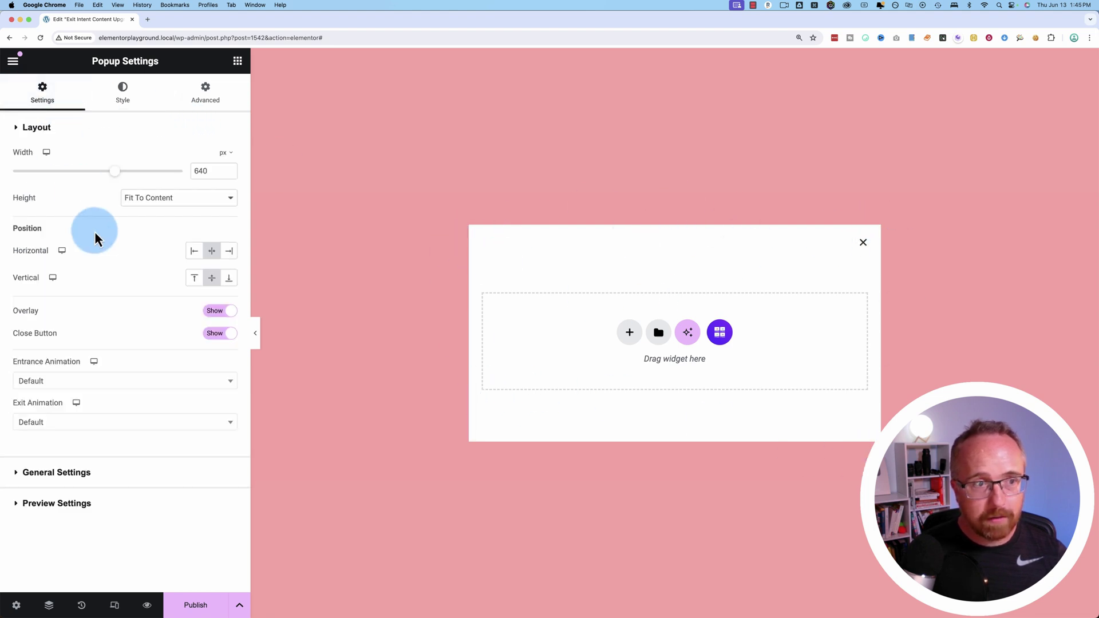
{"action": "left_click_drag", "start_coordinate": [121, 186], "coordinate": [172, 177]}
{"action": "left_click", "coordinate": [175, 198]}
{"action": "left_click", "coordinate": [162, 226]}
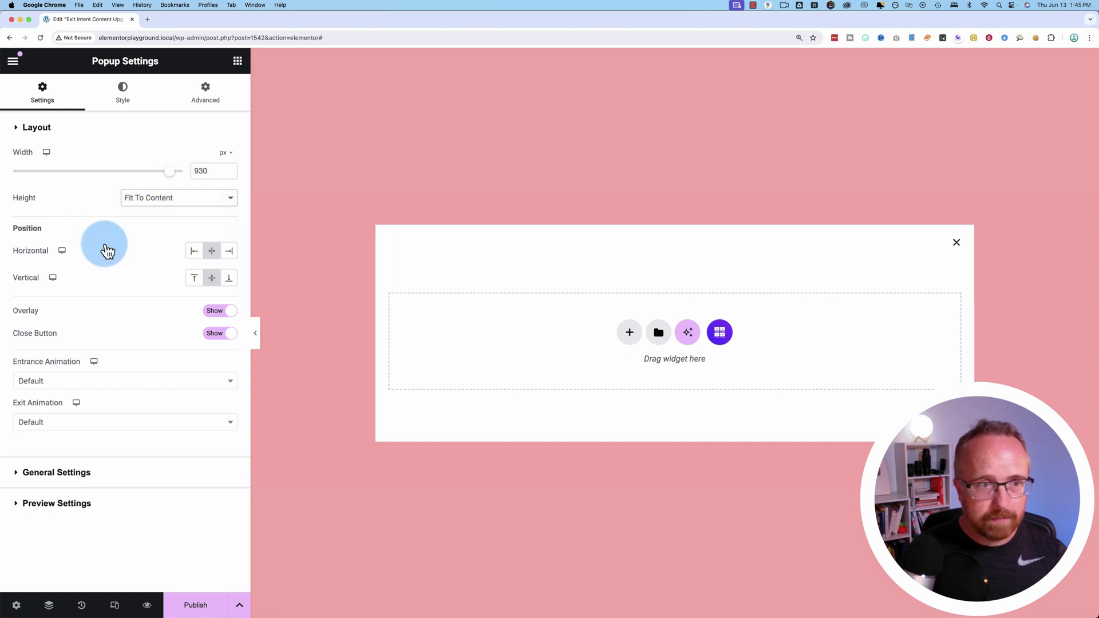
{"action": "left_click_drag", "start_coordinate": [94, 238], "coordinate": [156, 235]}
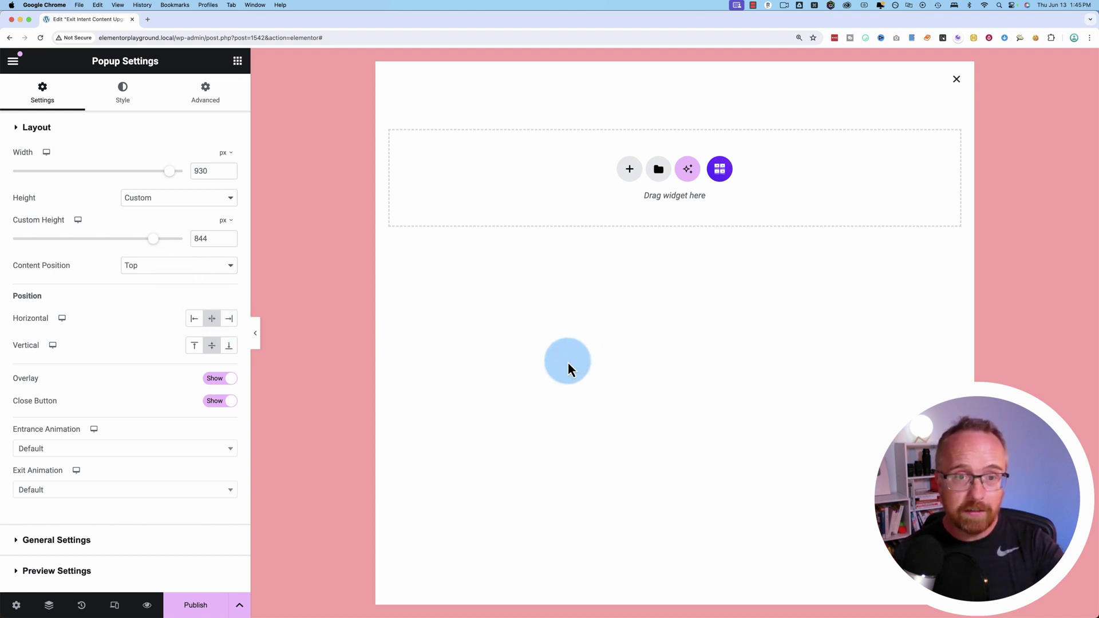
- Try Center for the content position, then set it back to Top
{"action": "left_click", "coordinate": [171, 274]}
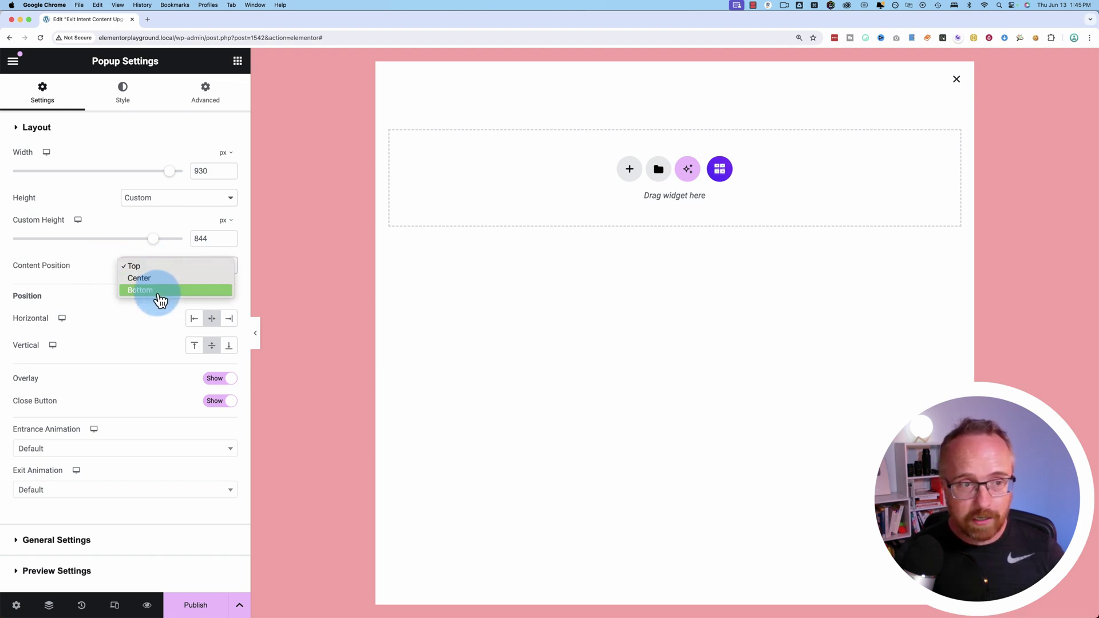
{"action": "left_click", "coordinate": [155, 279]}
{"action": "left_click", "coordinate": [153, 270]}
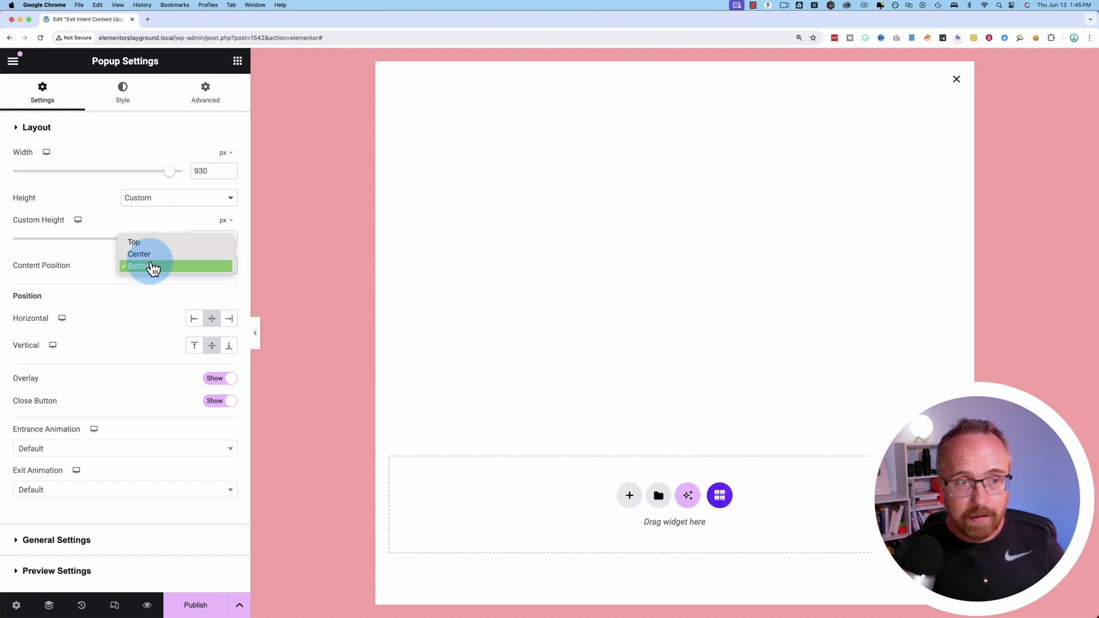
{"action": "left_click", "coordinate": [143, 254]}
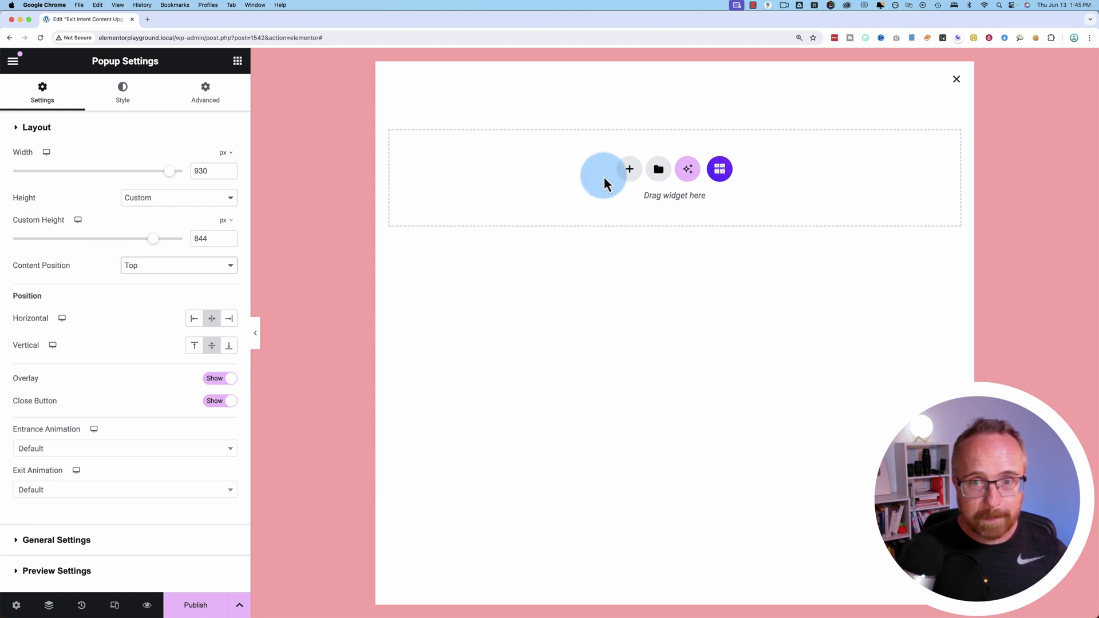
- Change the popup overlay colour from pink back to white
{"action": "left_click", "coordinate": [146, 92]}
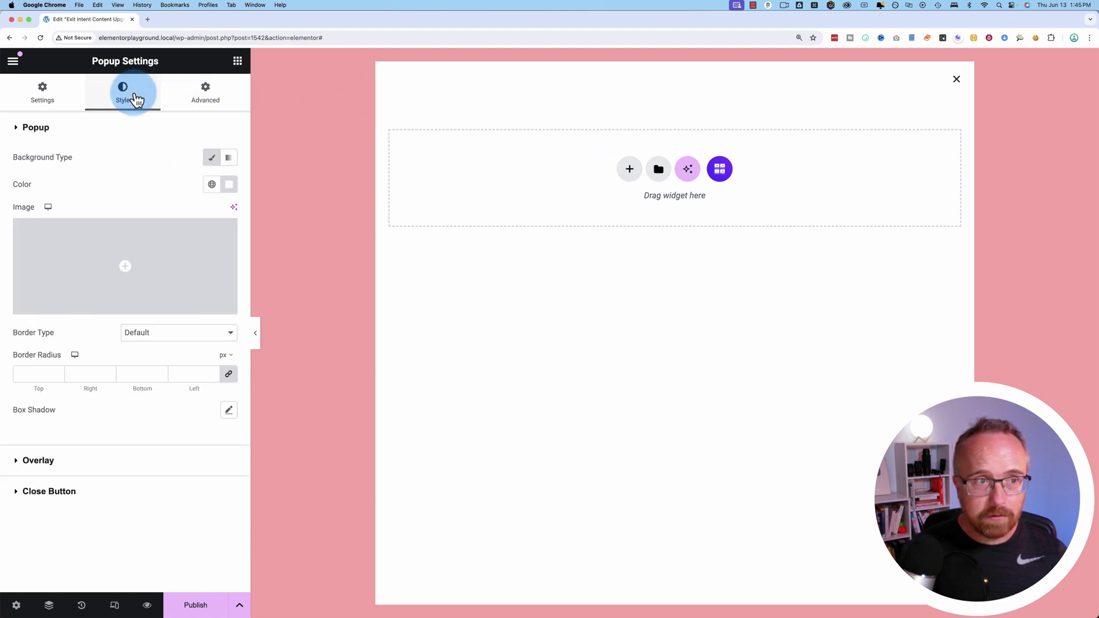
{"action": "left_click", "coordinate": [81, 342]}
{"action": "left_click", "coordinate": [145, 459]}
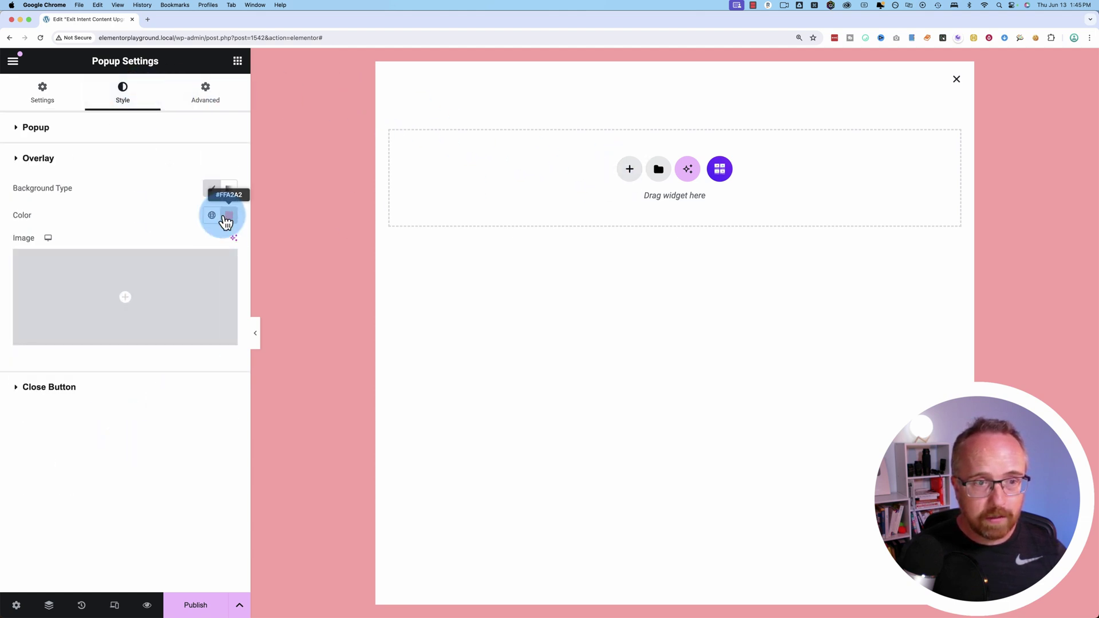
{"action": "left_click", "coordinate": [229, 216]}
{"action": "left_click_drag", "start_coordinate": [209, 268], "coordinate": [127, 260]}
{"action": "left_click", "coordinate": [498, 189]}
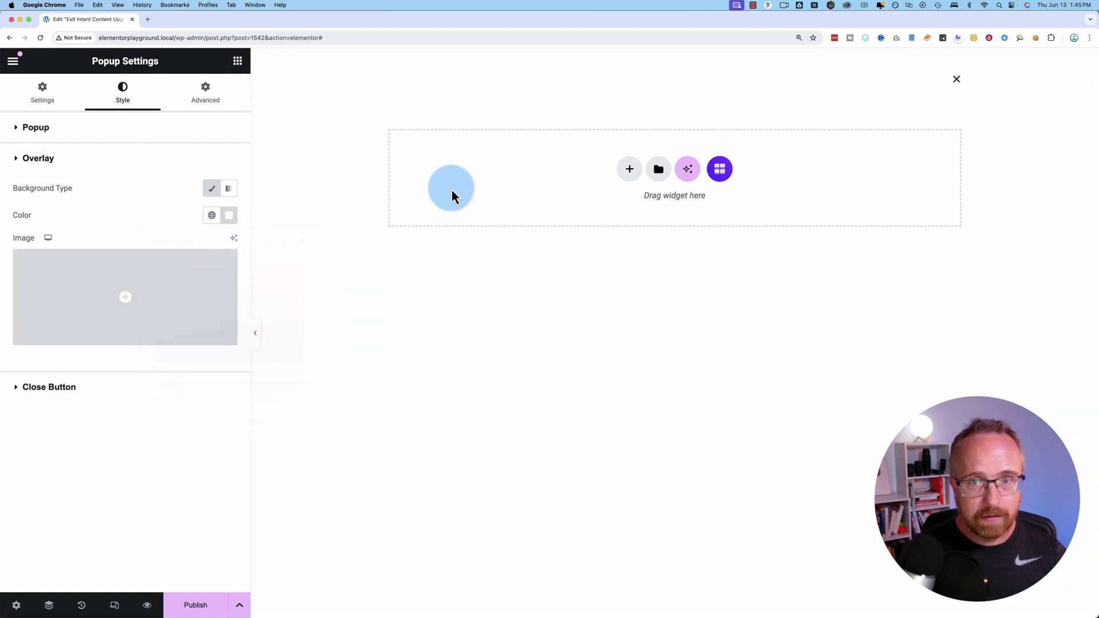
- Add a two-column Flexbox container to the popup
{"action": "left_click", "coordinate": [630, 170]}
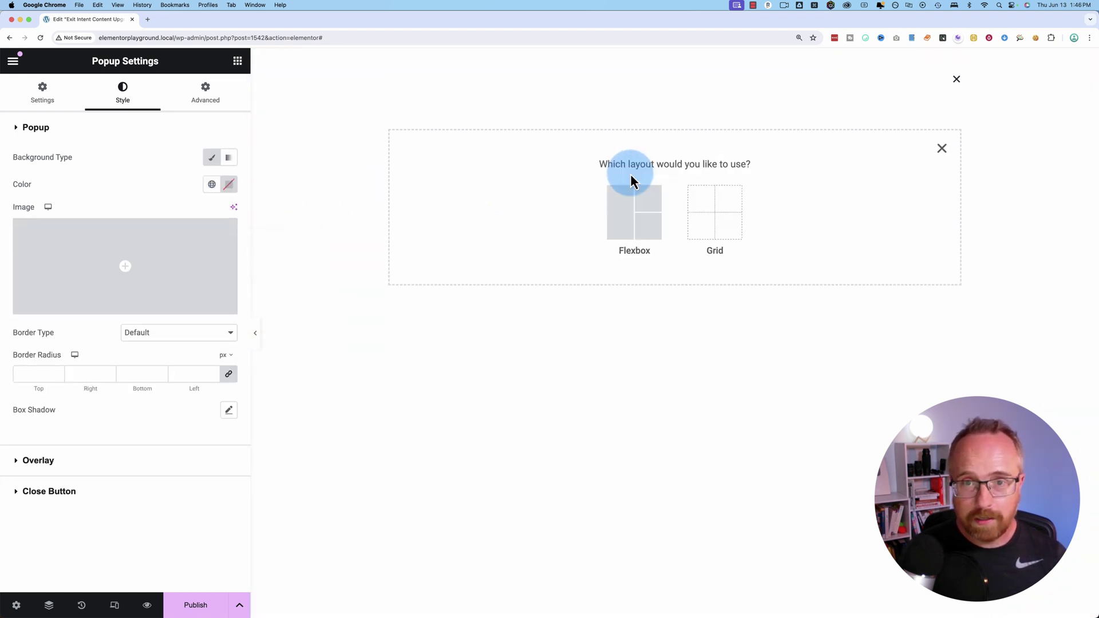
{"action": "left_click", "coordinate": [643, 243]}
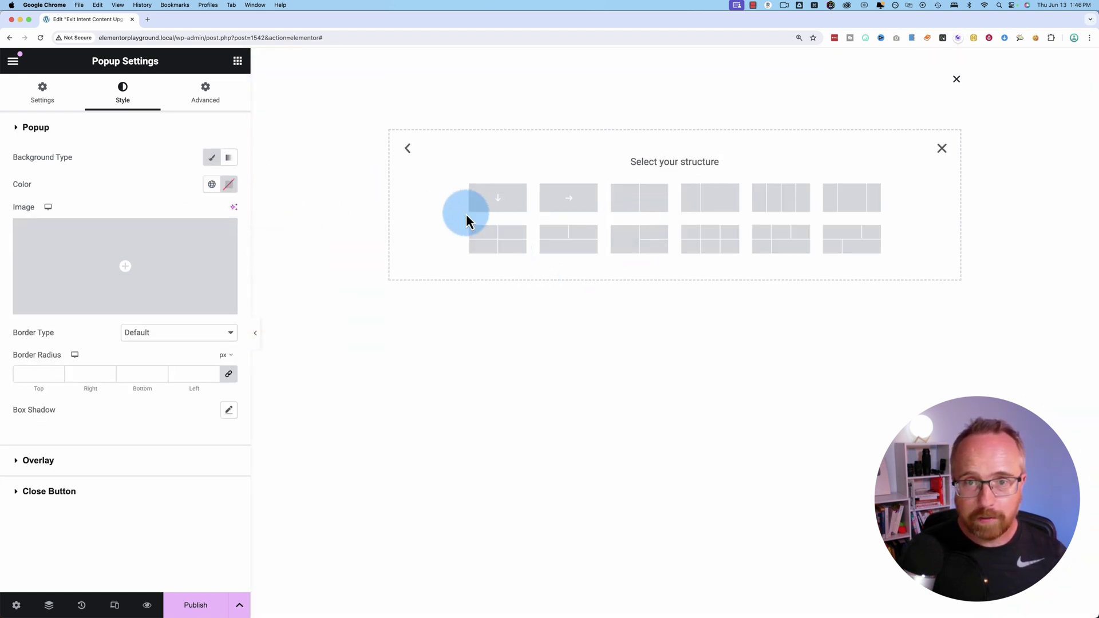
{"action": "left_click", "coordinate": [641, 203]}
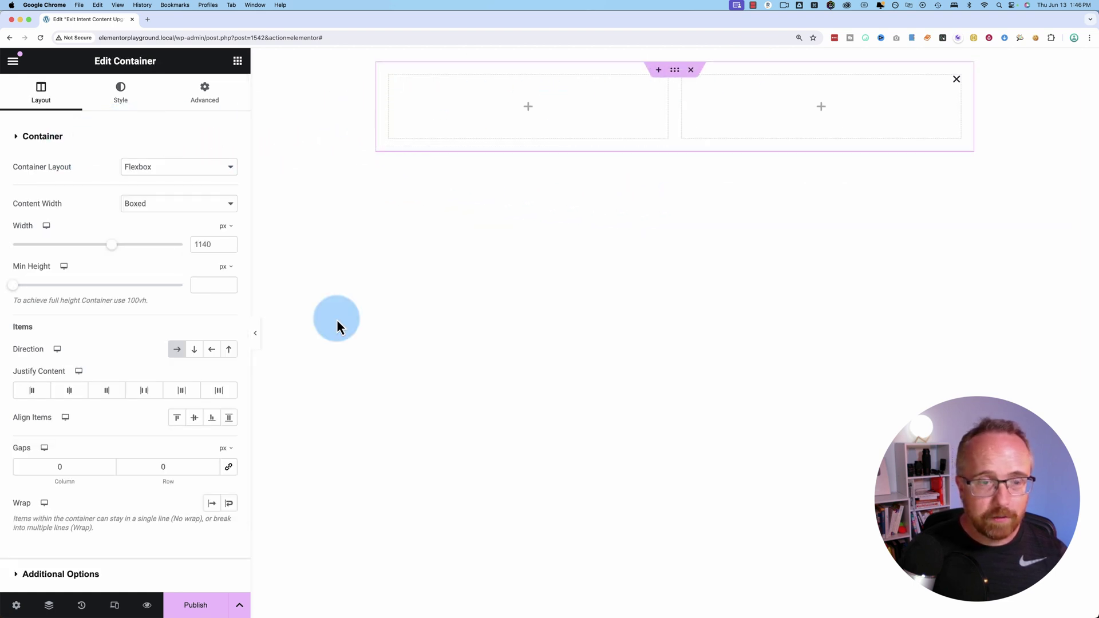
- Set the popup's Content Position to Center
{"action": "left_click", "coordinate": [17, 606]}
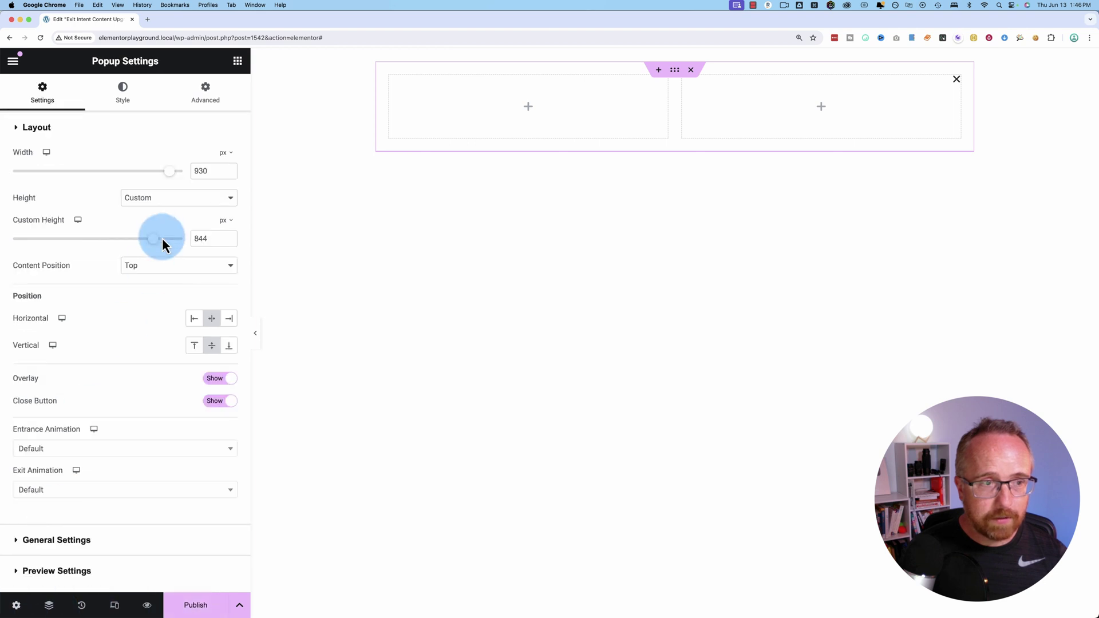
{"action": "left_click", "coordinate": [147, 266]}
{"action": "left_click", "coordinate": [148, 279]}
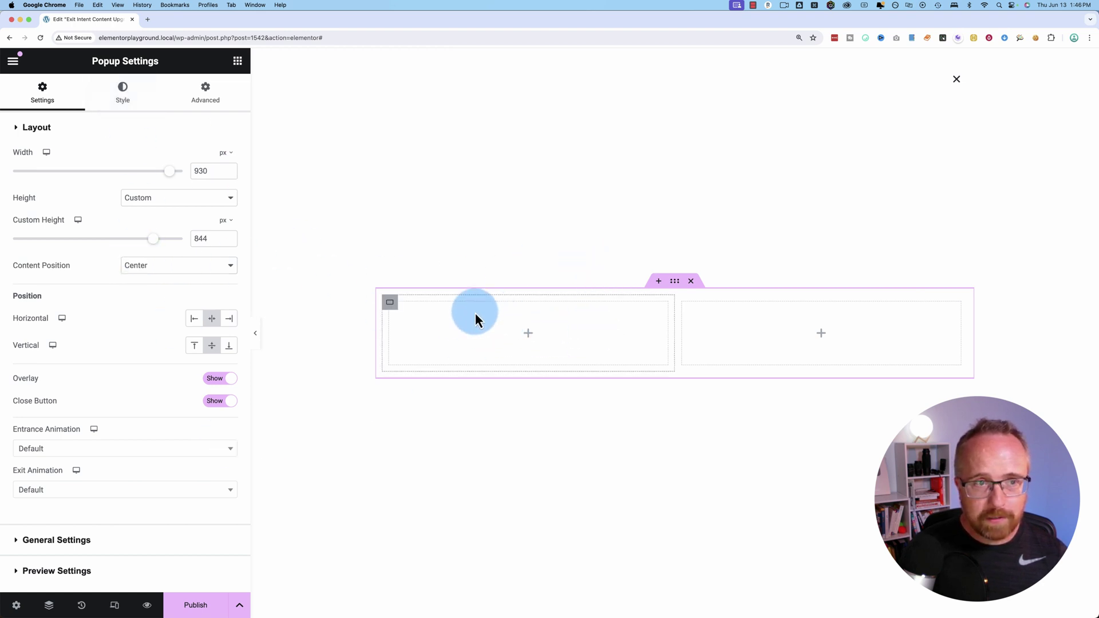
- Place an Image widget in the left column and a Heading in the right column
{"action": "left_click", "coordinate": [238, 61]}
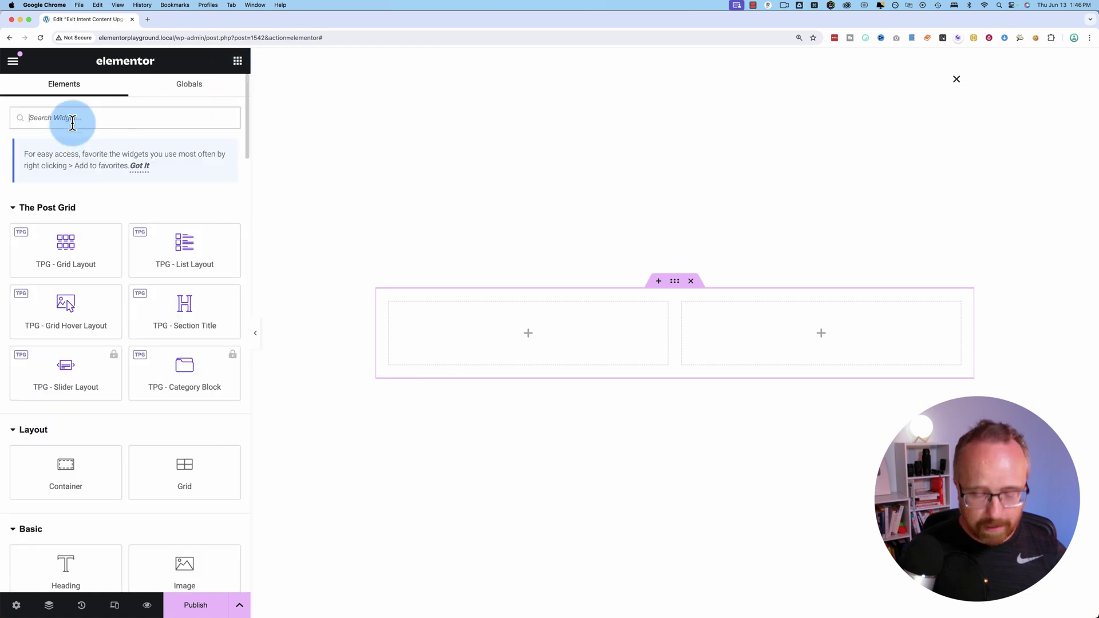
{"action": "type", "text": "image"}
{"action": "left_click_drag", "start_coordinate": [115, 237], "coordinate": [458, 331]}
{"action": "left_click", "coordinate": [237, 61]}
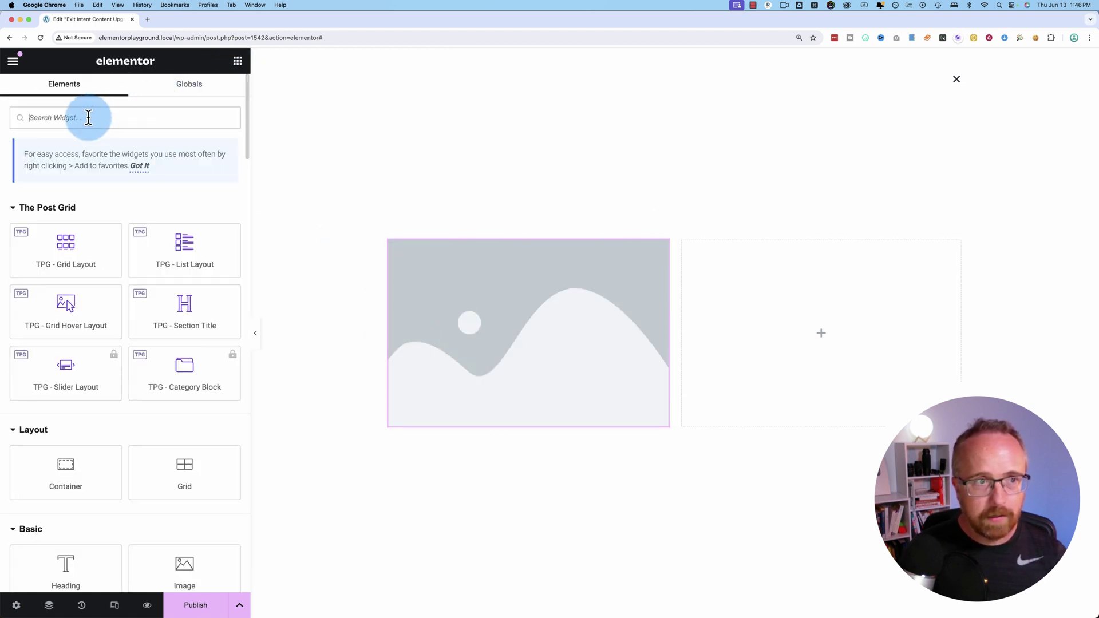
{"action": "type", "text": "head"}
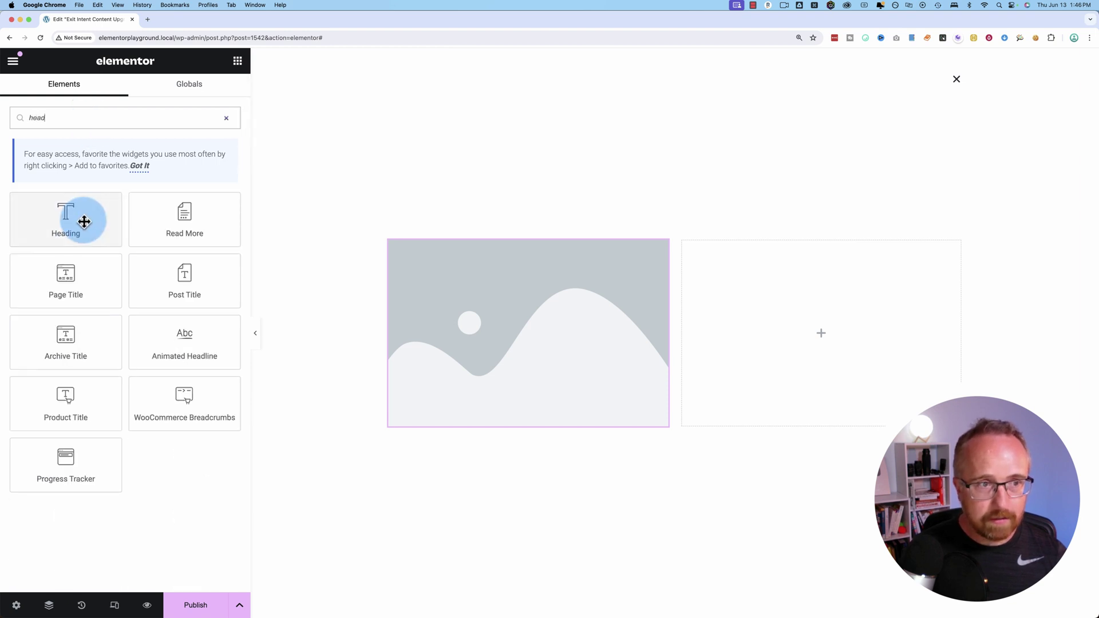
{"action": "left_click_drag", "start_coordinate": [83, 221], "coordinate": [800, 321]}
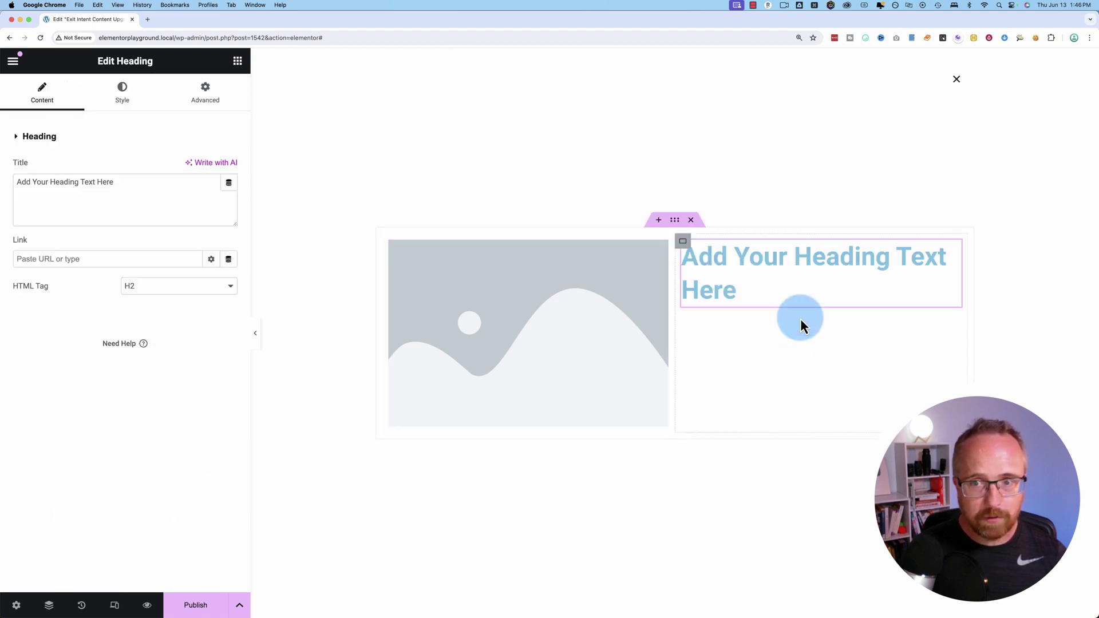
- Add a Text Editor block and a Button below the heading in the right column
{"action": "left_click", "coordinate": [237, 60]}
{"action": "left_click", "coordinate": [86, 117]}
{"action": "type", "text": "text"}
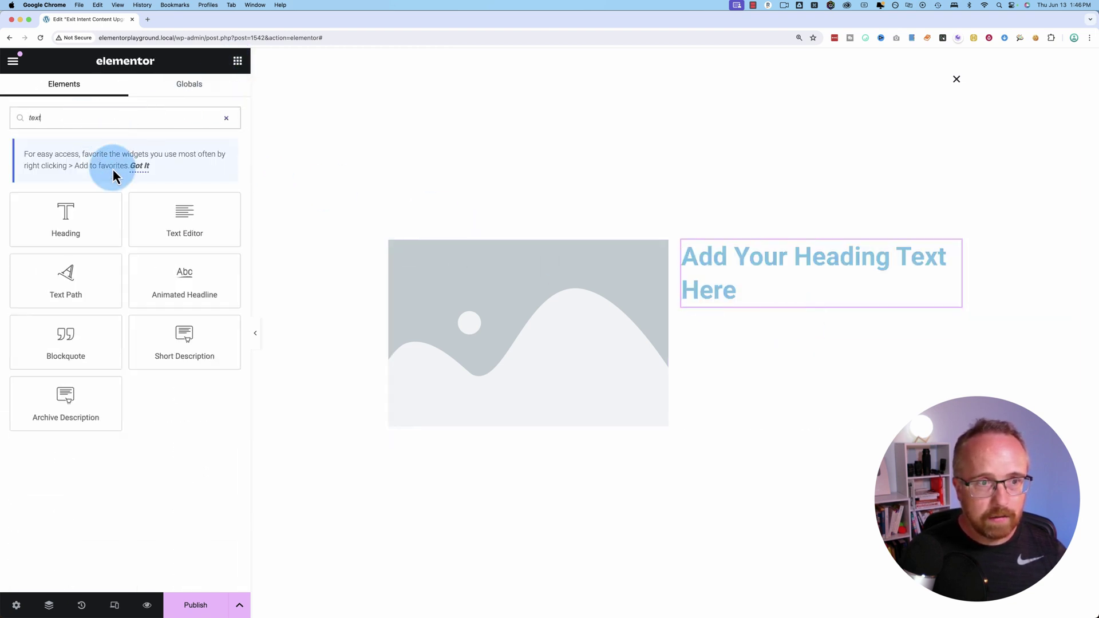
{"action": "left_click_drag", "start_coordinate": [184, 218], "coordinate": [772, 302]}
{"action": "left_click", "coordinate": [238, 60]}
{"action": "left_click", "coordinate": [108, 115]}
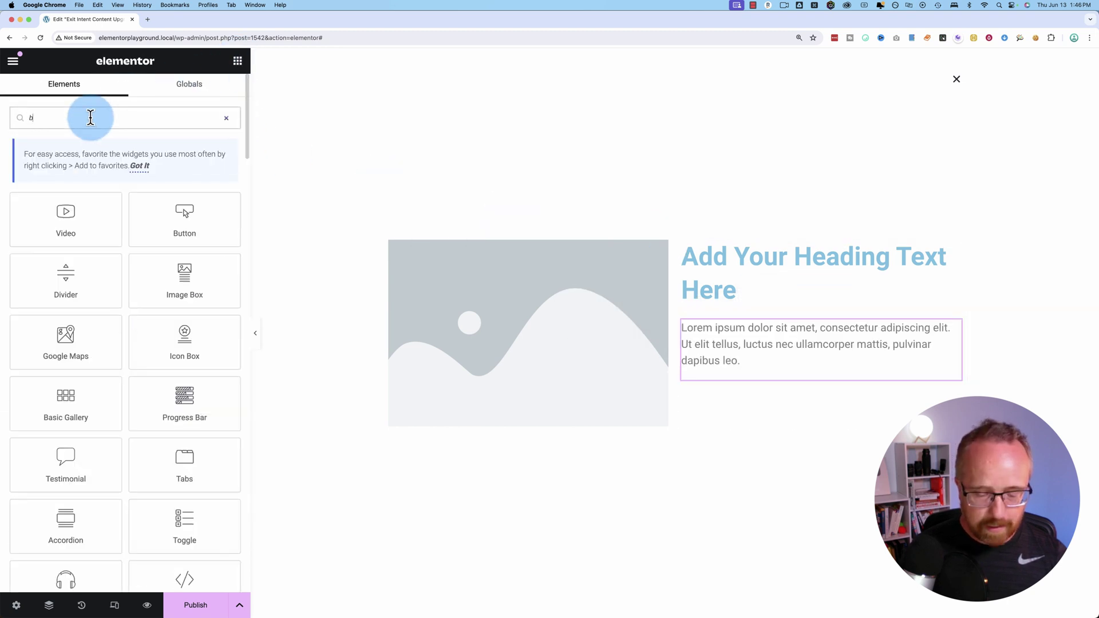
{"action": "type", "text": "utton"}
{"action": "left_click_drag", "start_coordinate": [64, 212], "coordinate": [744, 379]}
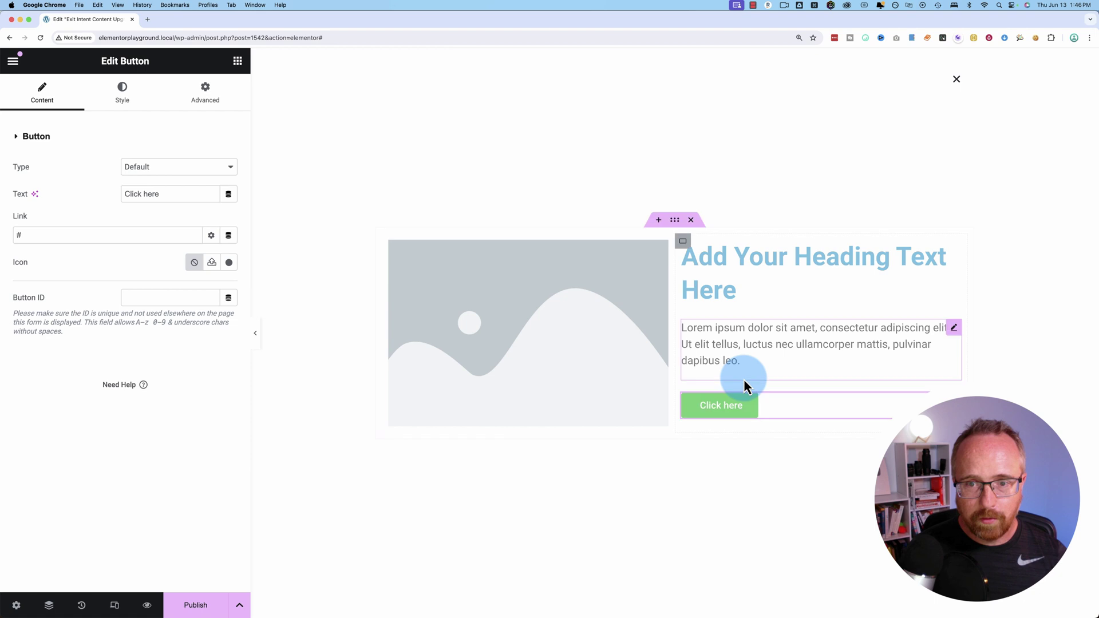
- Insert the 'WordPress Launch Checklist' ebook cover from the Media Library into the image widget
{"action": "left_click", "coordinate": [495, 336]}
{"action": "left_click", "coordinate": [106, 229]}
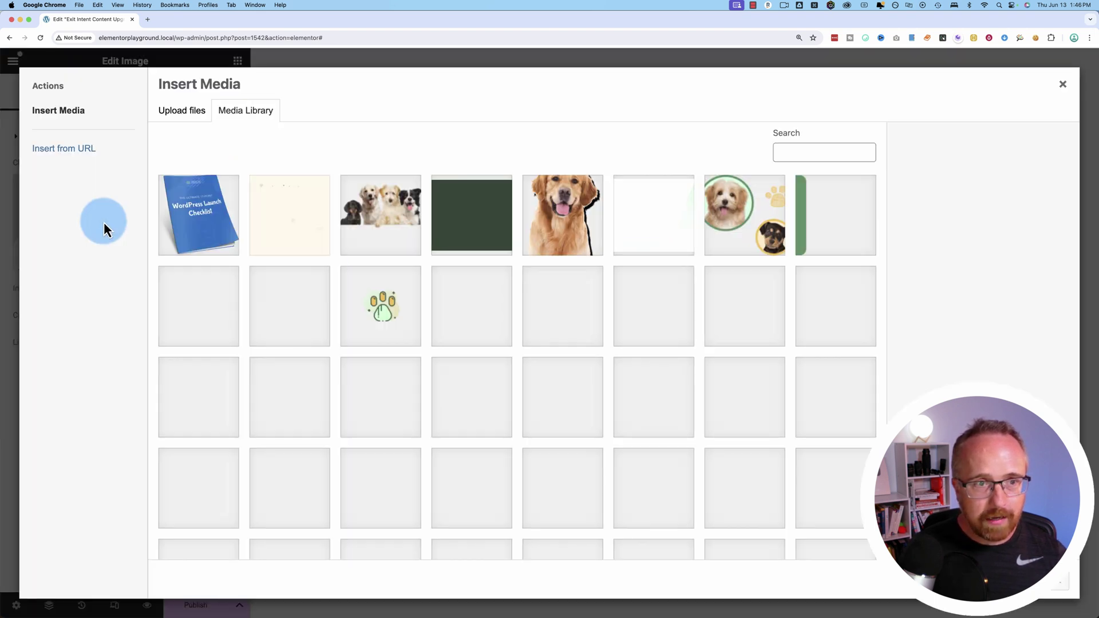
{"action": "left_click", "coordinate": [187, 216]}
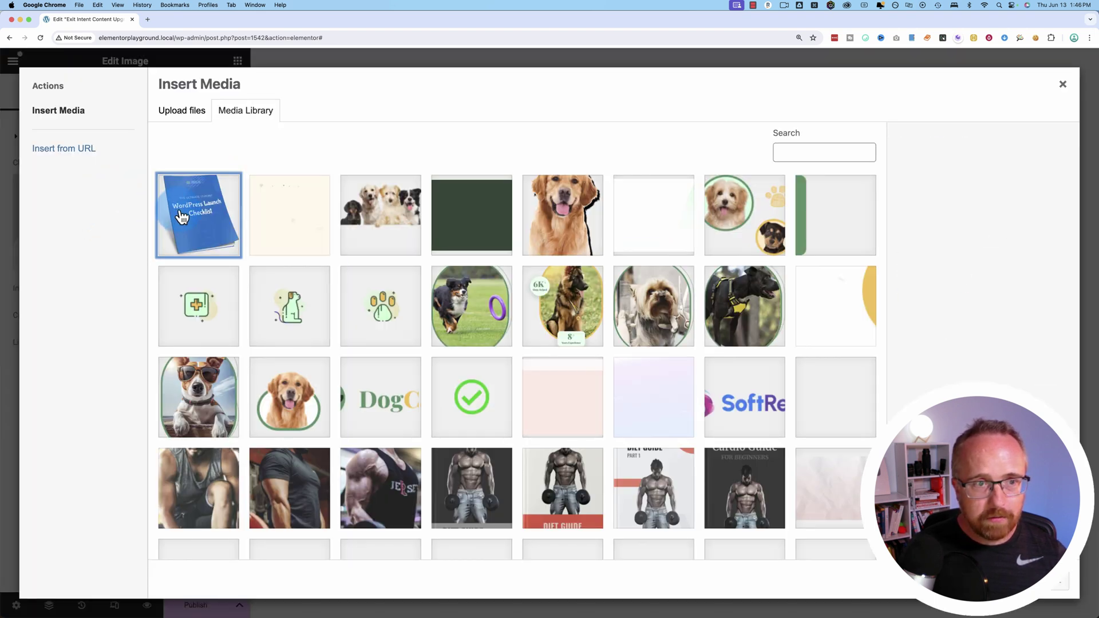
{"action": "left_click", "coordinate": [1063, 595]}
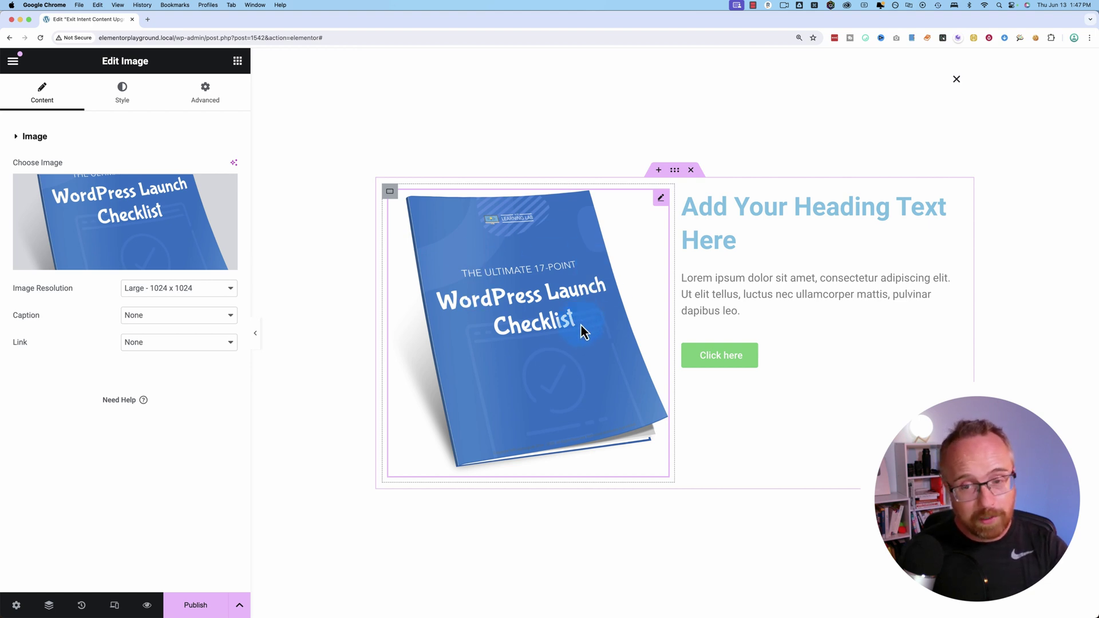
- Change the heading text to 'Before you go...'
{"action": "left_click", "coordinate": [802, 241]}
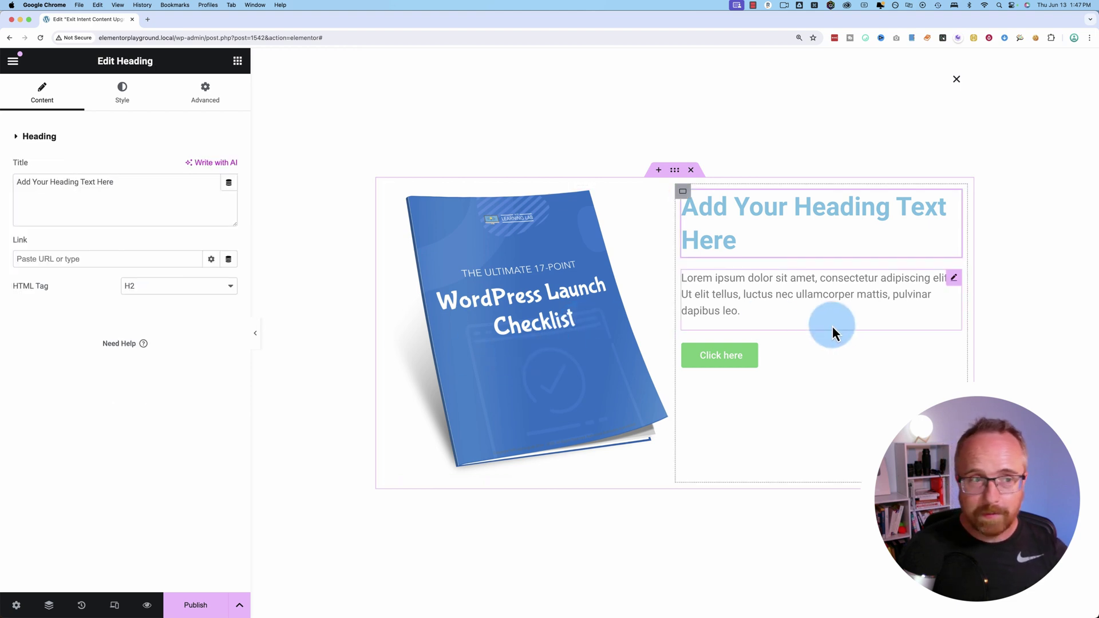
{"action": "triple_click", "coordinate": [731, 249]}
{"action": "type", "text": "Before you go..."}
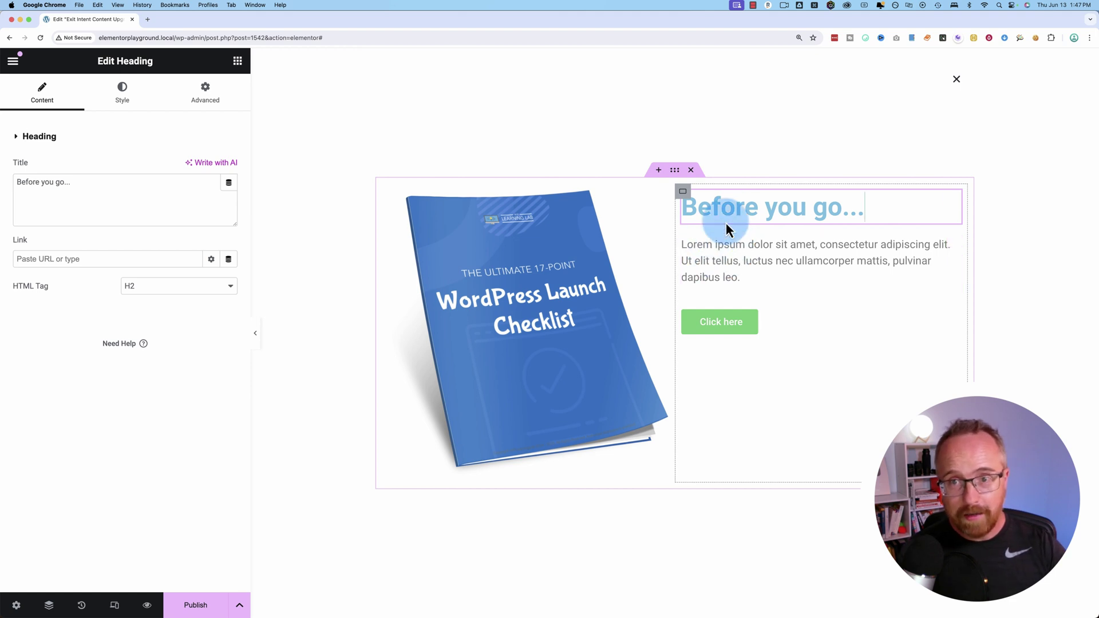
{"action": "left_click_drag", "start_coordinate": [866, 209], "coordinate": [683, 245]}
- Replace the placeholder paragraph with the pasted checklist pitch
{"action": "left_click", "coordinate": [815, 297]}
{"action": "left_click", "coordinate": [742, 276]}
{"action": "type", "text": "If you want to make sure you've dotted your i's and crossed your t's before you launch your next website you need this checklist!"}
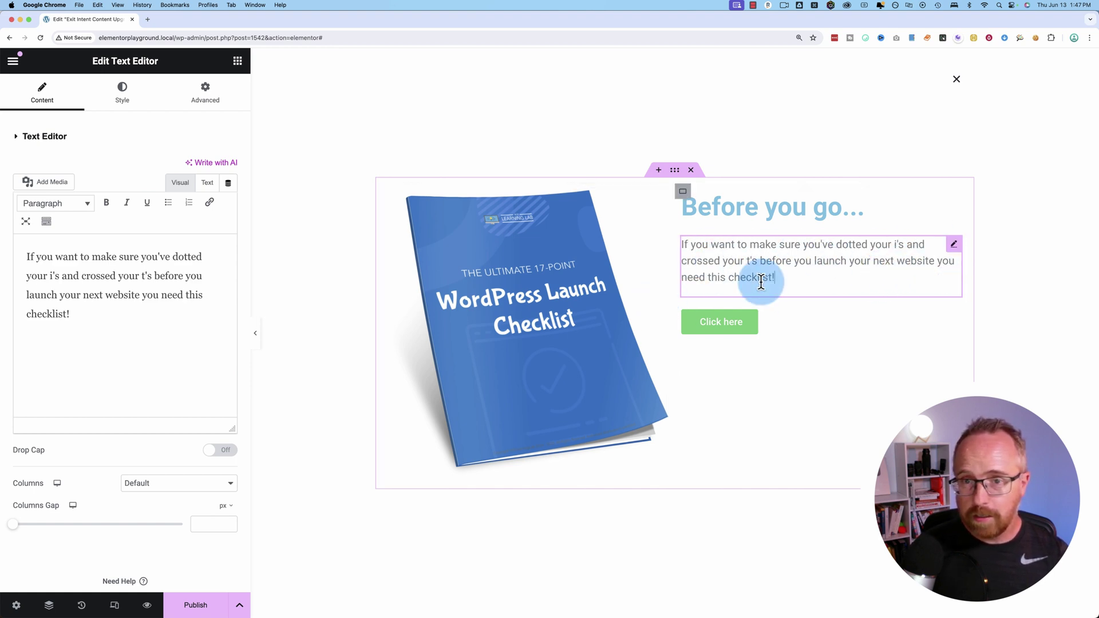
- Change the button label to 'Download'
{"action": "left_click", "coordinate": [731, 331]}
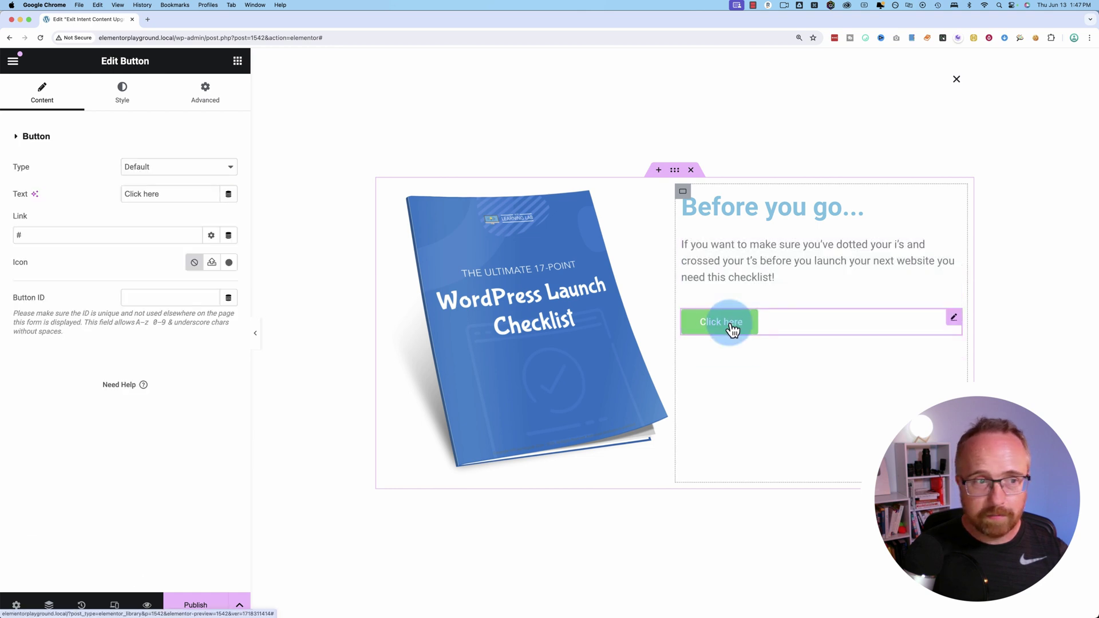
{"action": "left_click_drag", "start_coordinate": [172, 194], "coordinate": [118, 194]}
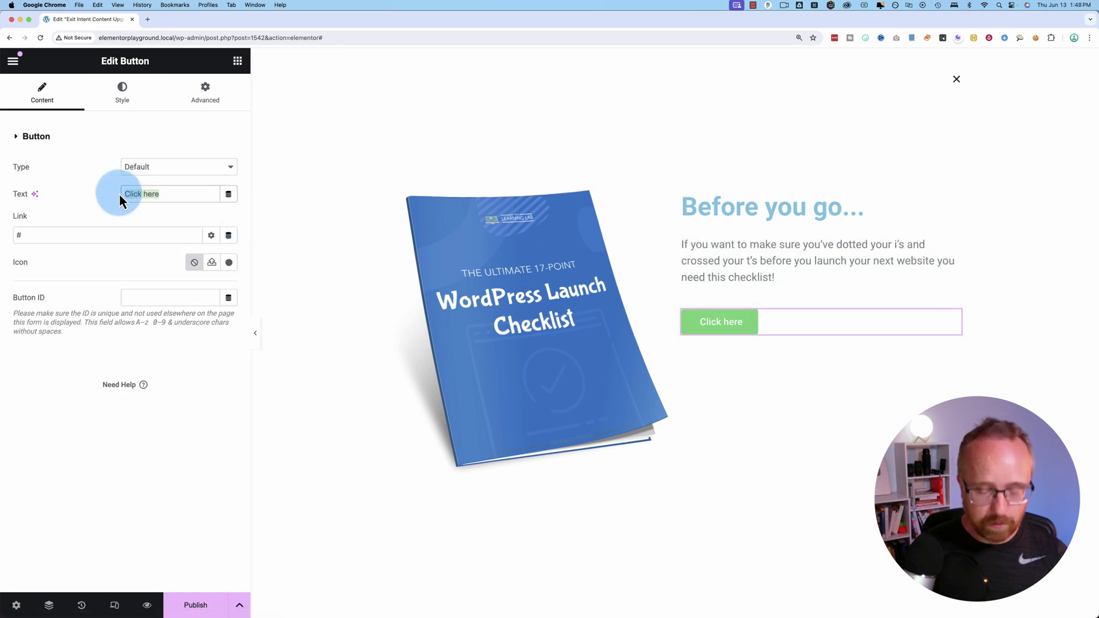
{"action": "type", "text": "Download"}
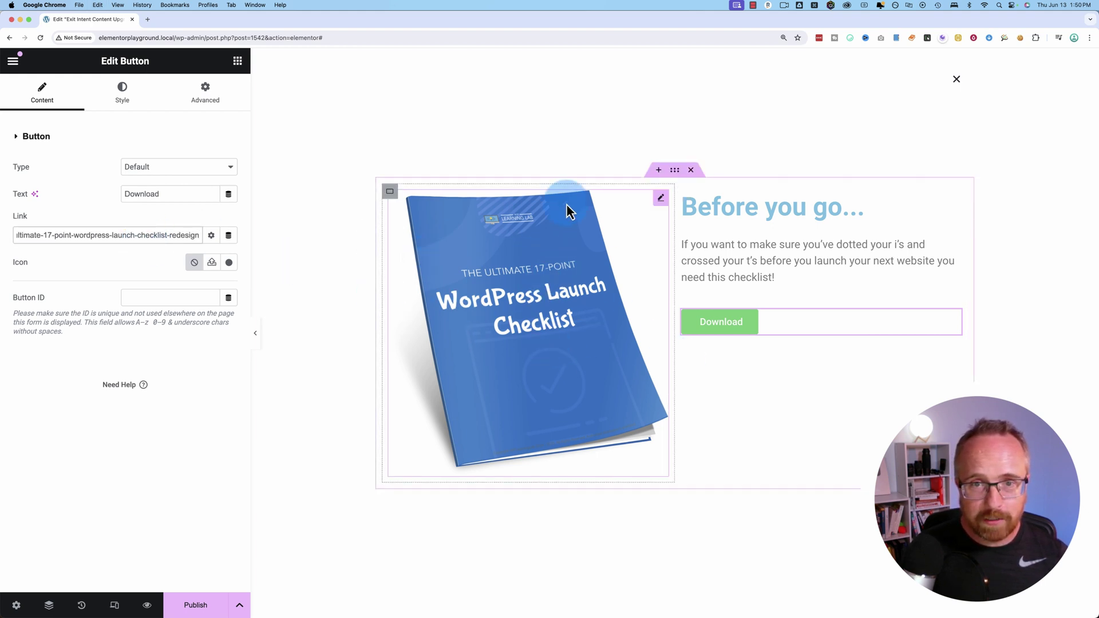
- Give the two-column popup container a solid light-blue #ABE4FF background, ready for its border settings
{"action": "left_click", "coordinate": [675, 170]}
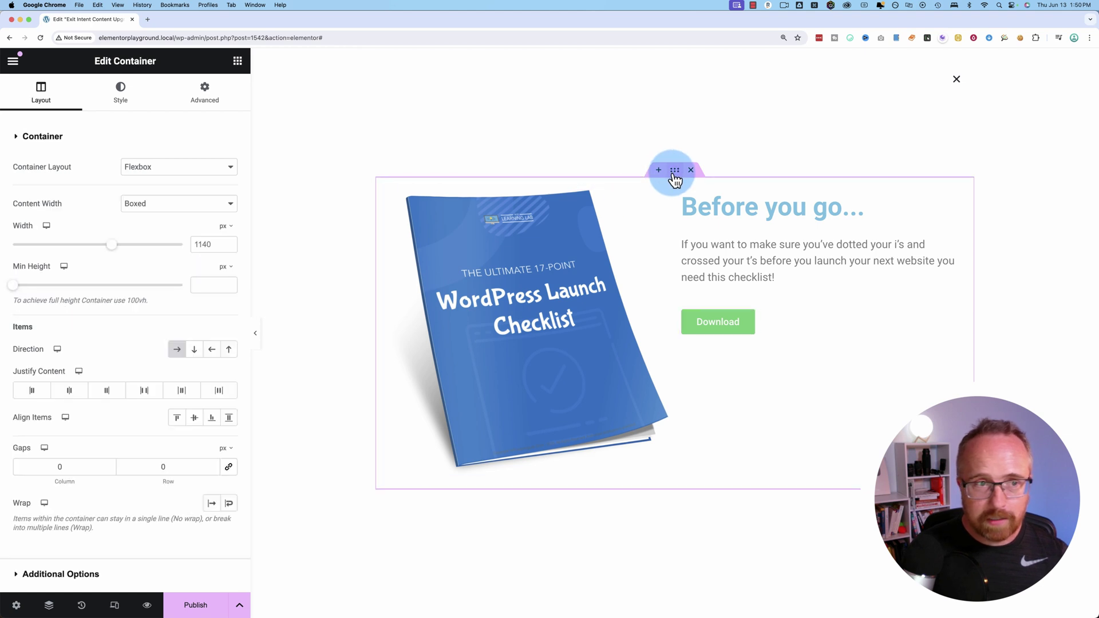
{"action": "left_click", "coordinate": [120, 90]}
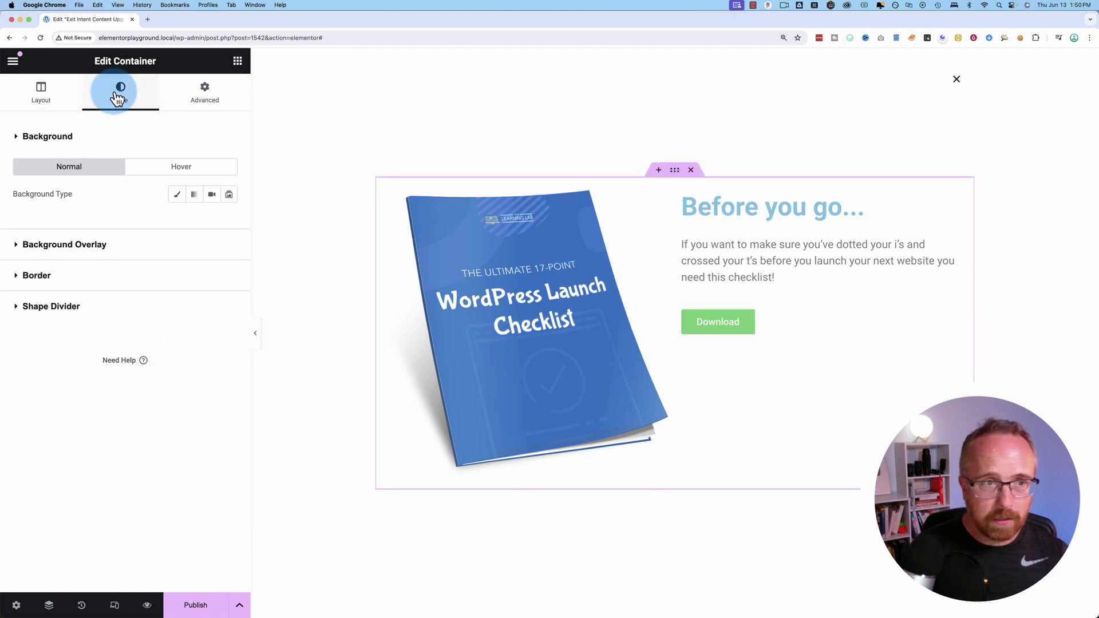
{"action": "left_click", "coordinate": [194, 197]}
{"action": "left_click", "coordinate": [178, 196]}
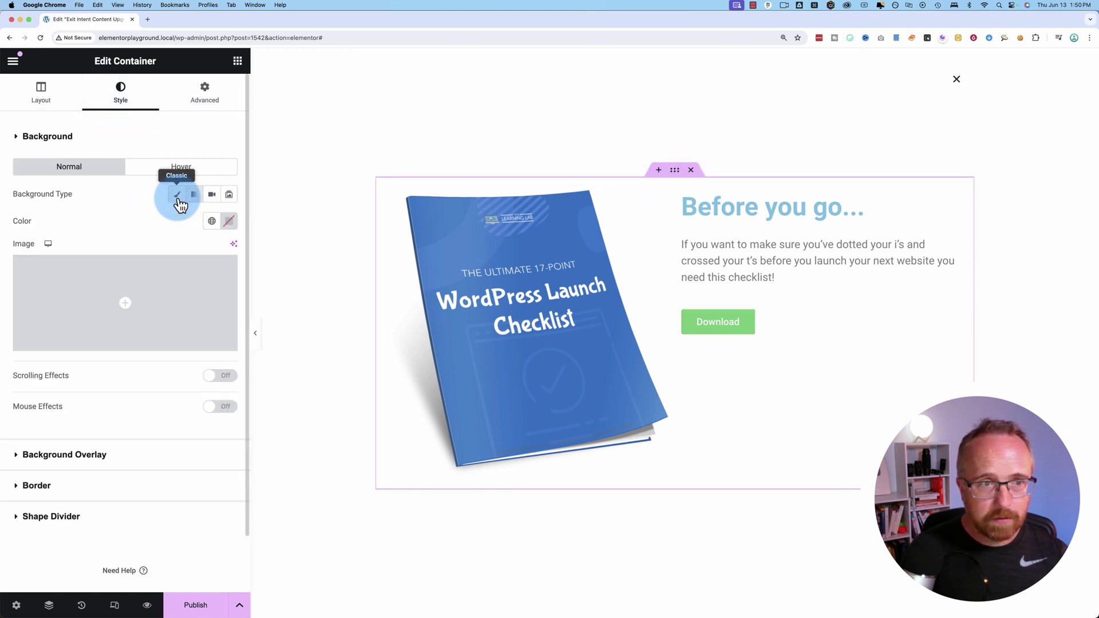
{"action": "left_click", "coordinate": [229, 222]}
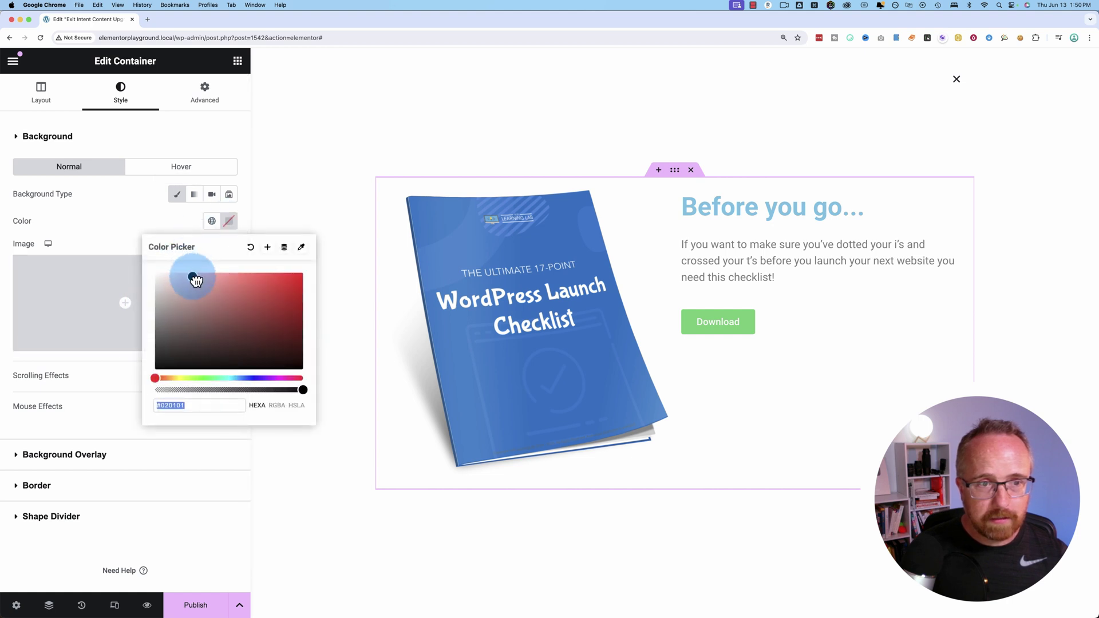
{"action": "mouse_move", "coordinate": [195, 280]}
{"action": "left_mouse_down"}
{"action": "mouse_move", "coordinate": [256, 291]}
{"action": "mouse_move", "coordinate": [248, 269]}
{"action": "mouse_move", "coordinate": [207, 274]}
{"action": "left_mouse_up"}
{"action": "left_click", "coordinate": [239, 381]}
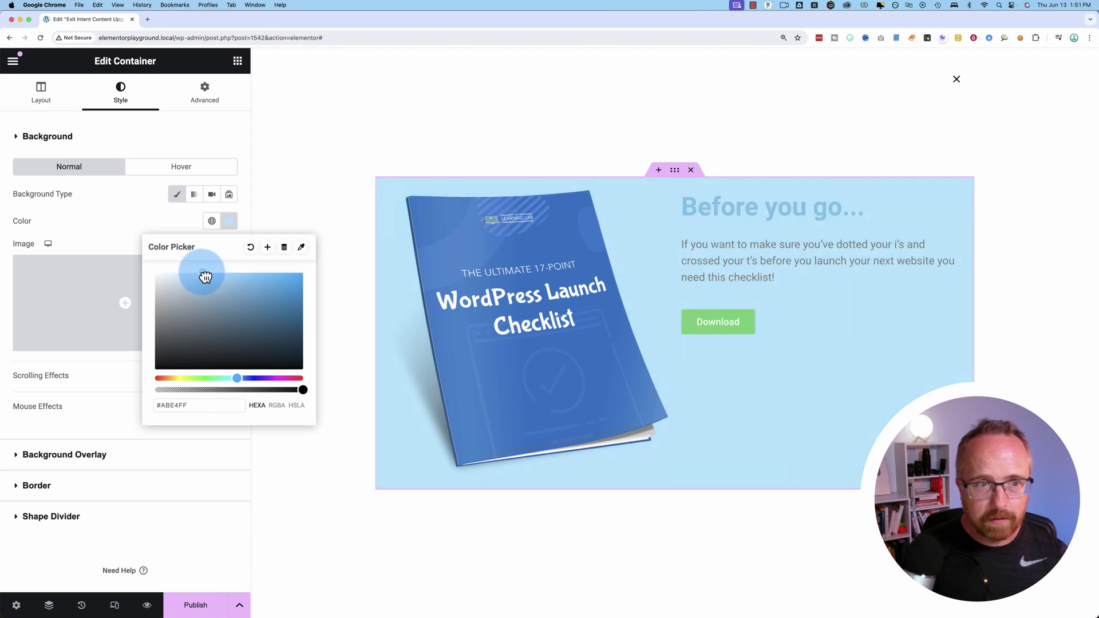
{"action": "left_click", "coordinate": [111, 191]}
{"action": "left_click", "coordinate": [78, 479]}
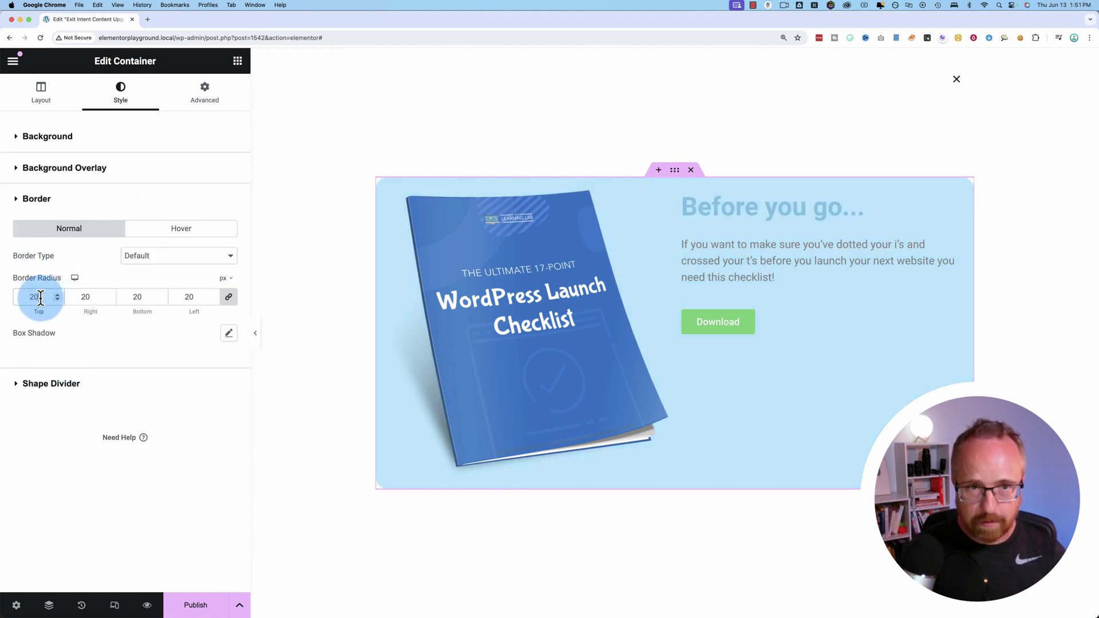
- Set the ebook image's linked margins to -10, then change the top margin to 30
{"action": "left_click", "coordinate": [336, 270]}
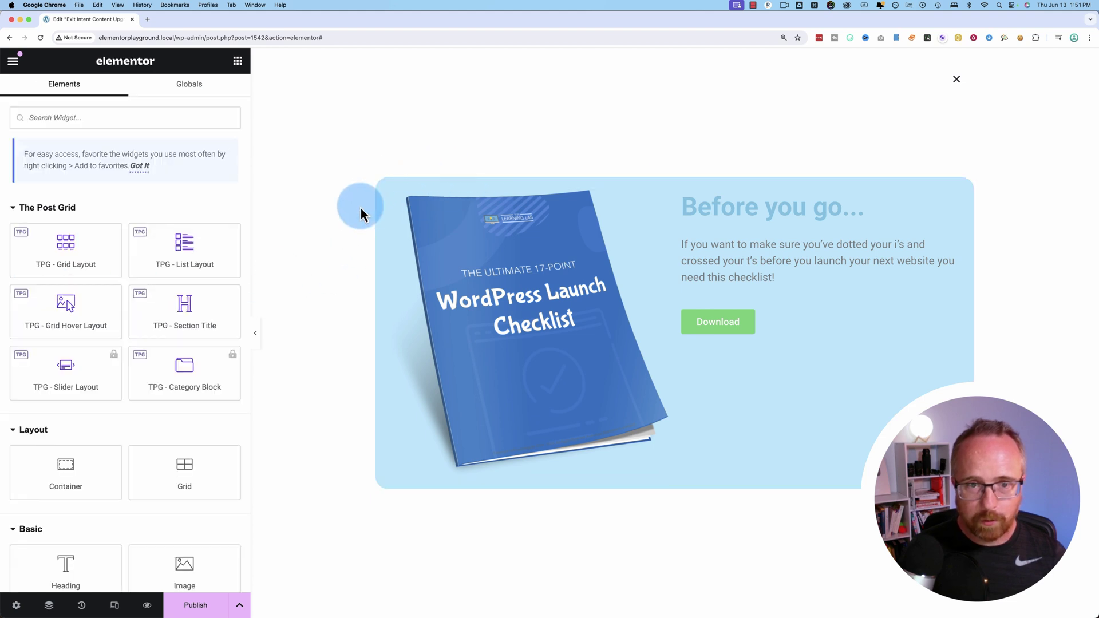
{"action": "left_click", "coordinate": [469, 308]}
{"action": "left_click", "coordinate": [93, 108]}
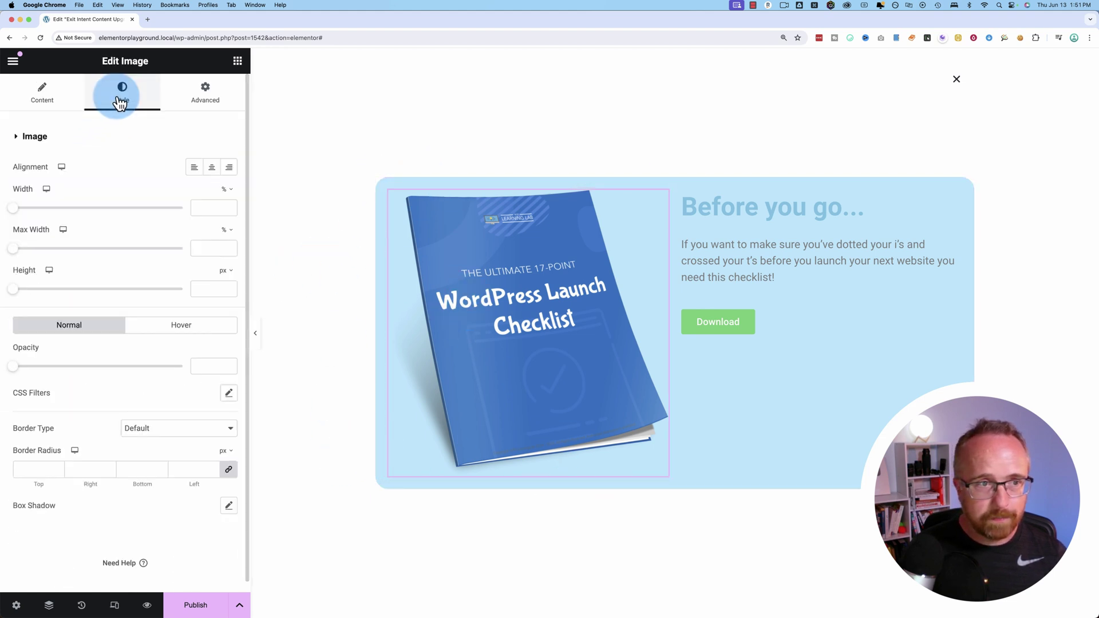
{"action": "left_click", "coordinate": [189, 92]}
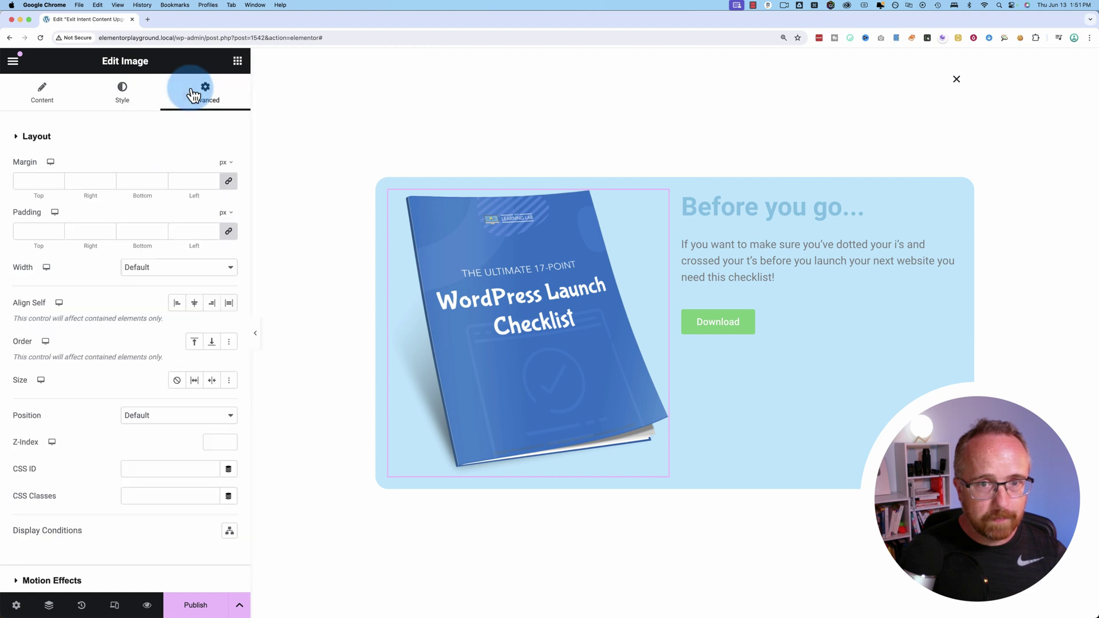
{"action": "left_click", "coordinate": [34, 182]}
{"action": "type", "text": "-10"}
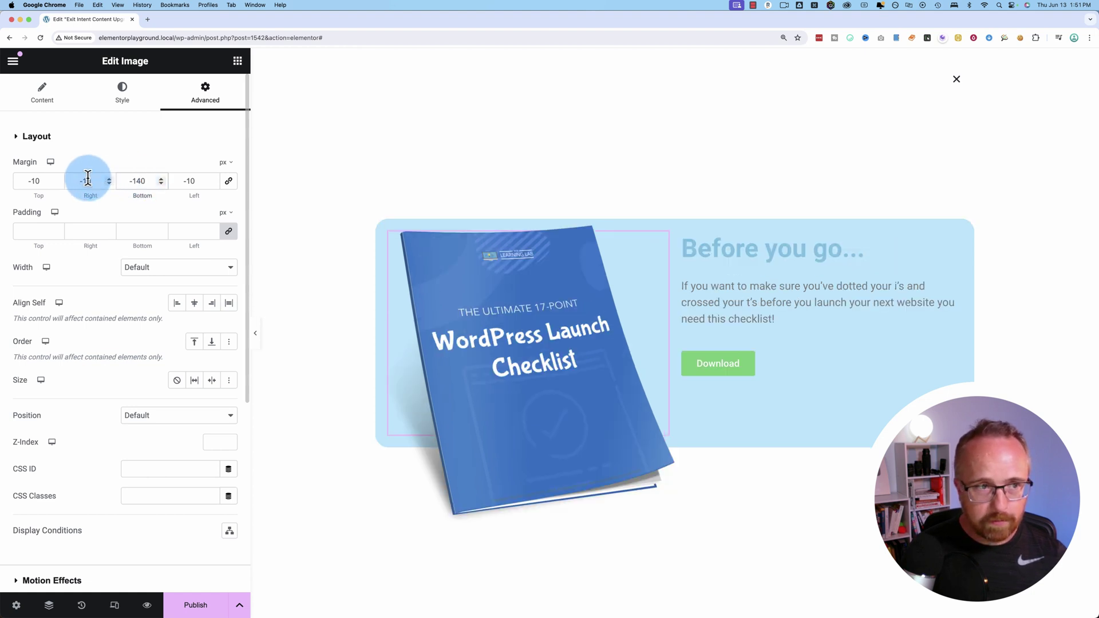
{"action": "double_click", "coordinate": [36, 181]}
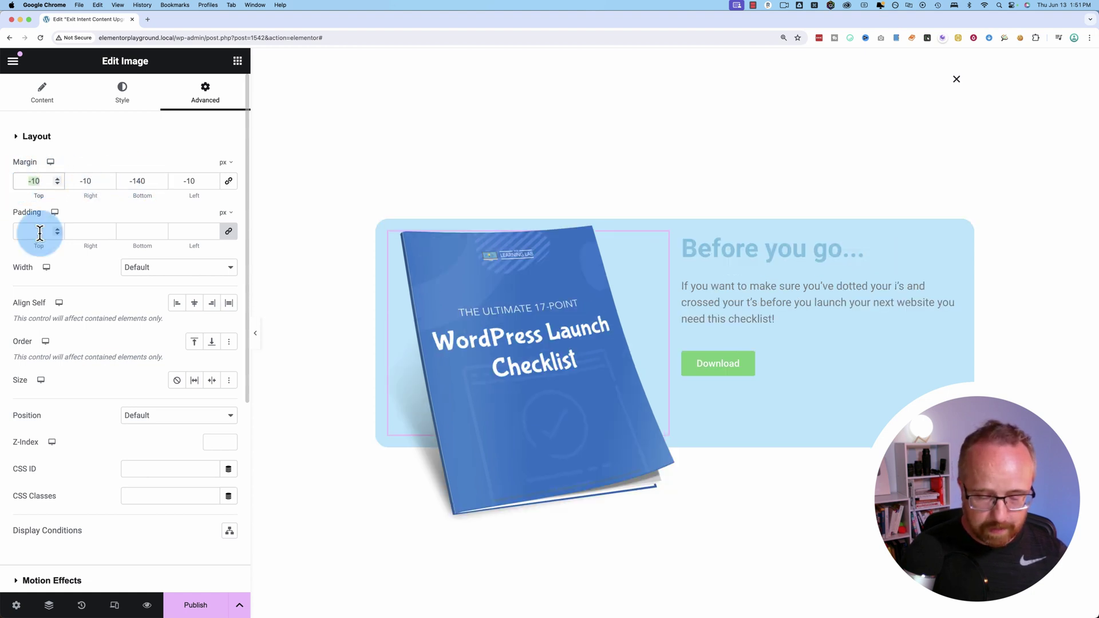
{"action": "type", "text": "30"}
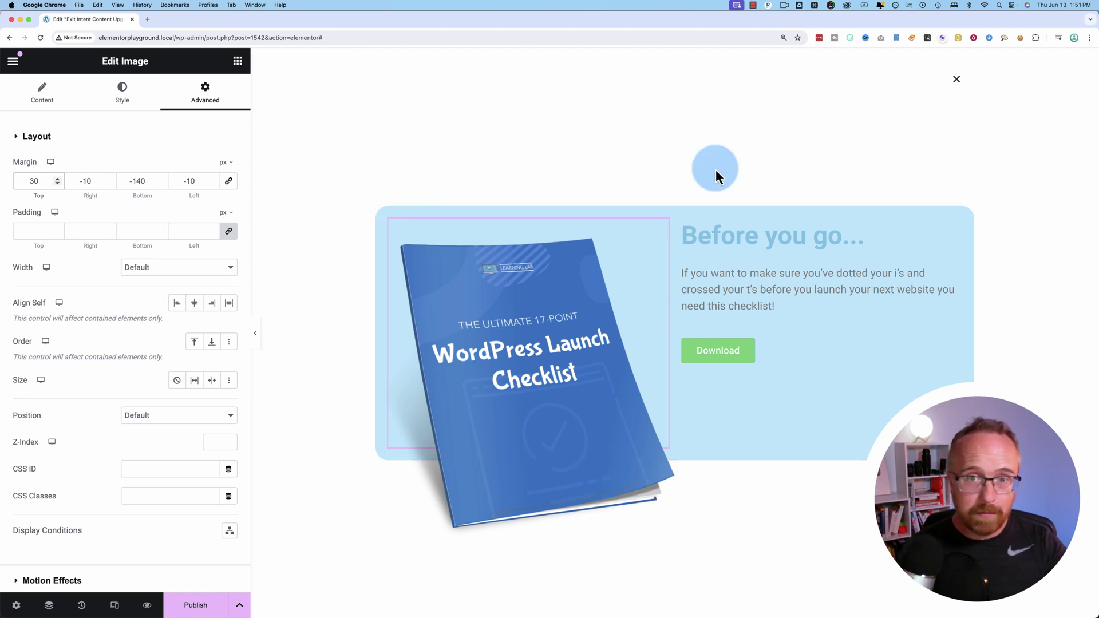
- Shrink the popup's custom height from 844 px to 649 px in Popup Settings
{"action": "left_click", "coordinate": [22, 605]}
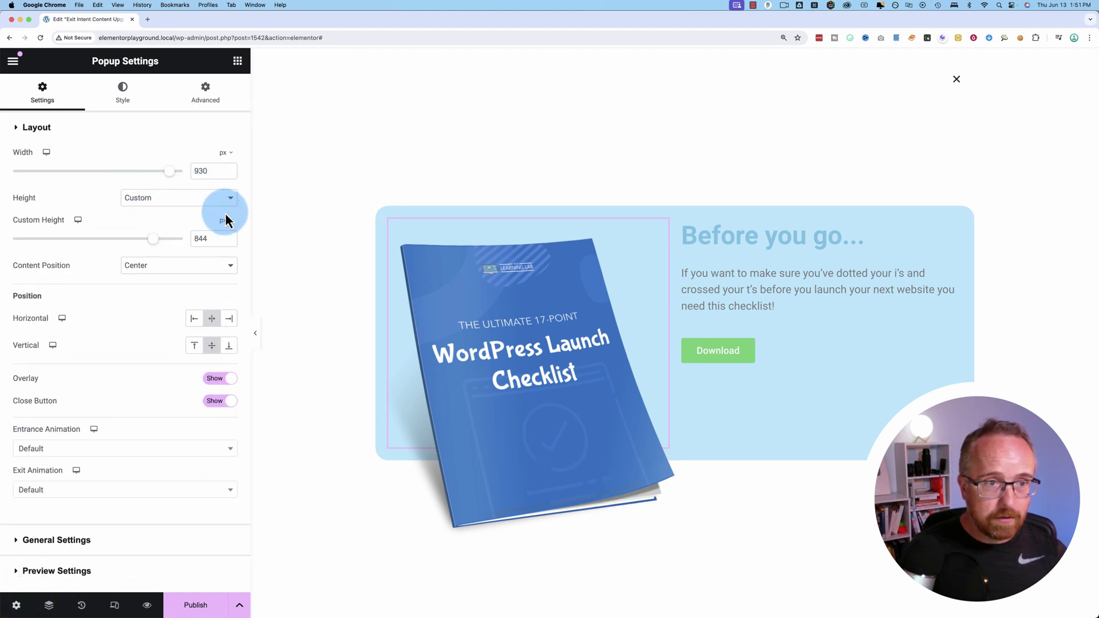
{"action": "left_click", "coordinate": [156, 239]}
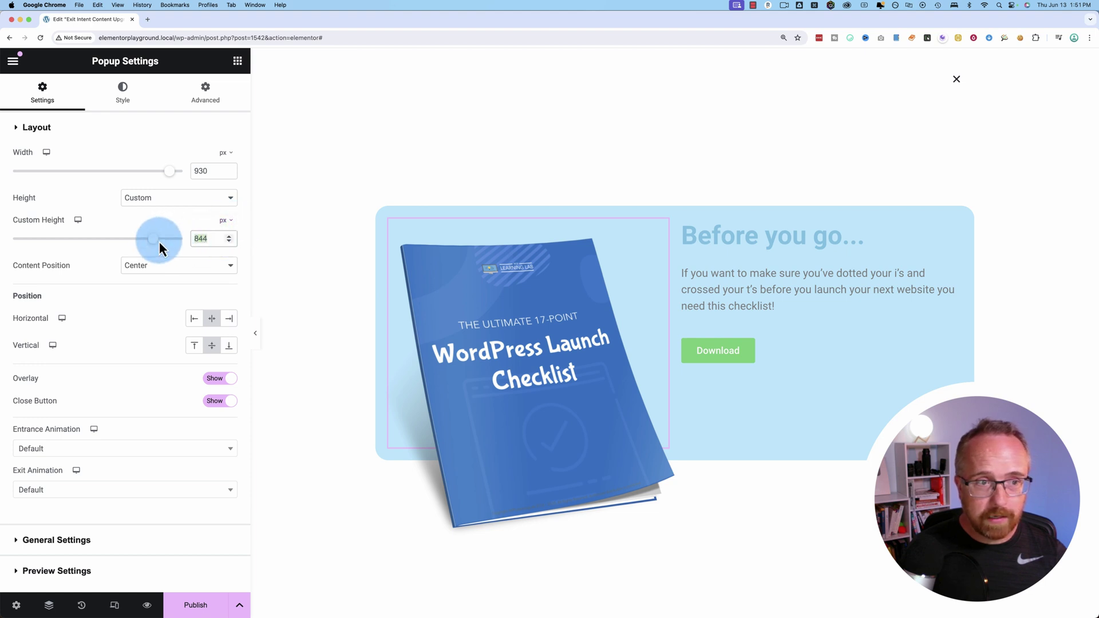
{"action": "left_click_drag", "start_coordinate": [153, 246], "coordinate": [121, 242]}
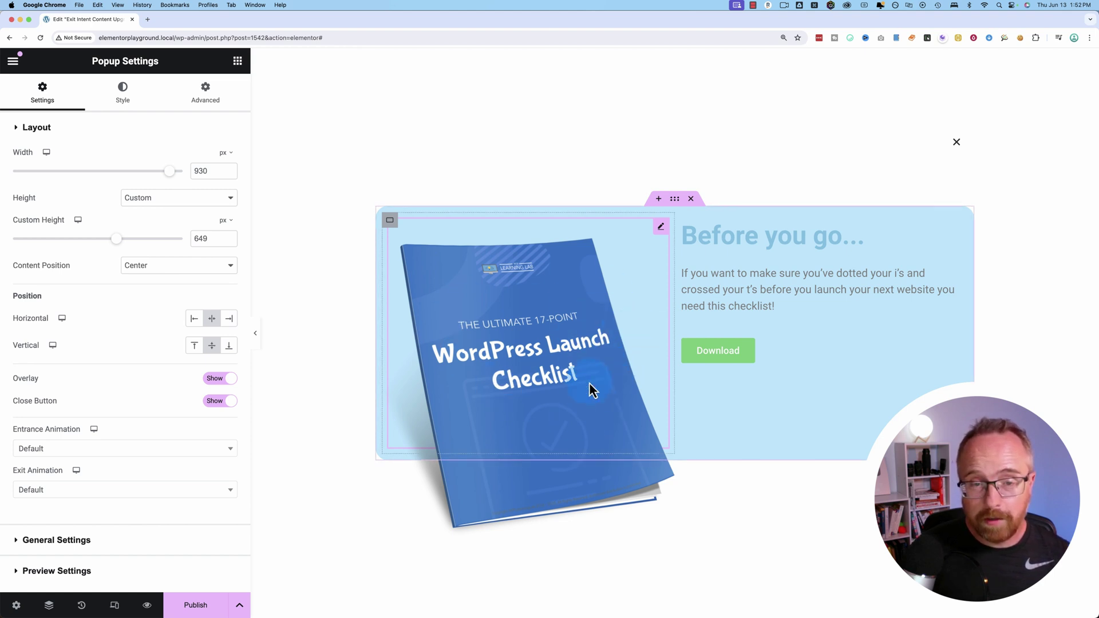
- Change the Download button's background colour to golden yellow #FFB700
{"action": "left_click", "coordinate": [738, 359]}
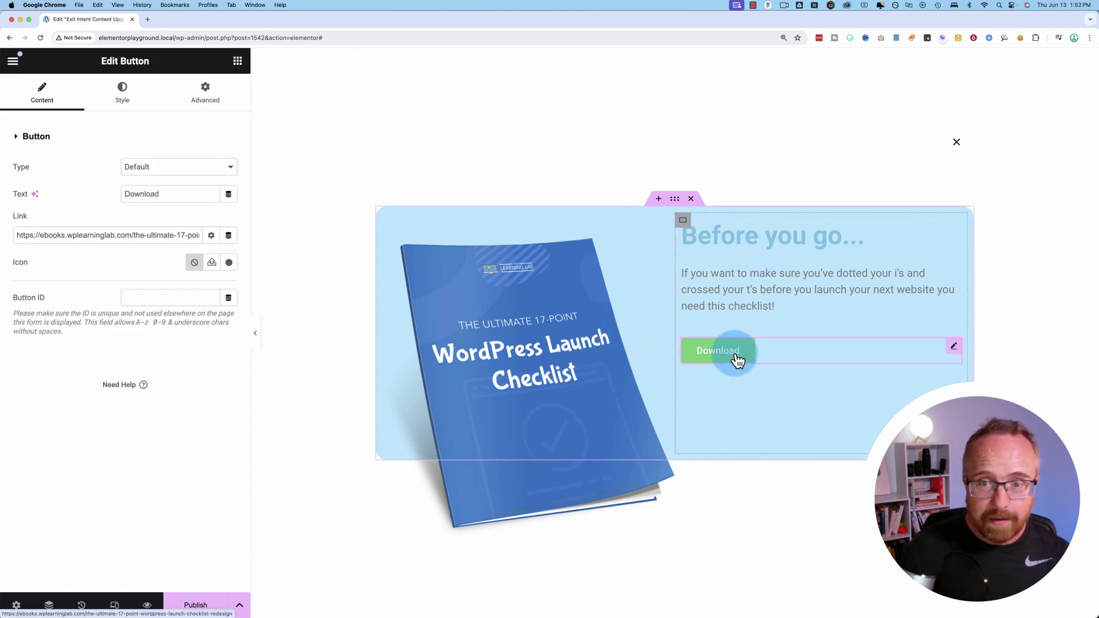
{"action": "left_click", "coordinate": [134, 97]}
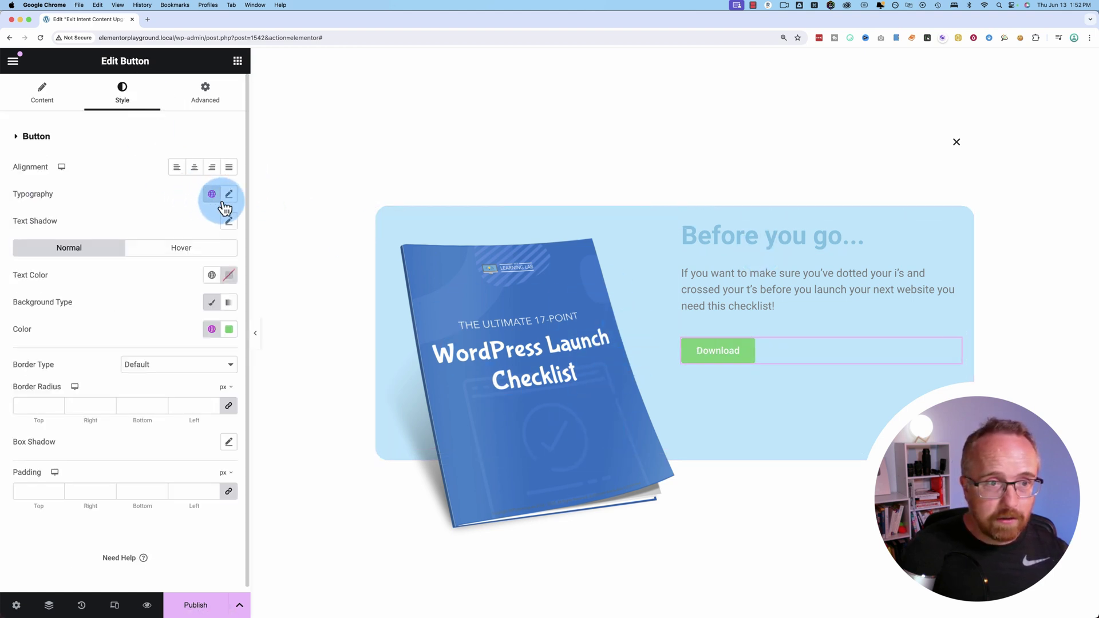
{"action": "left_click", "coordinate": [229, 329]}
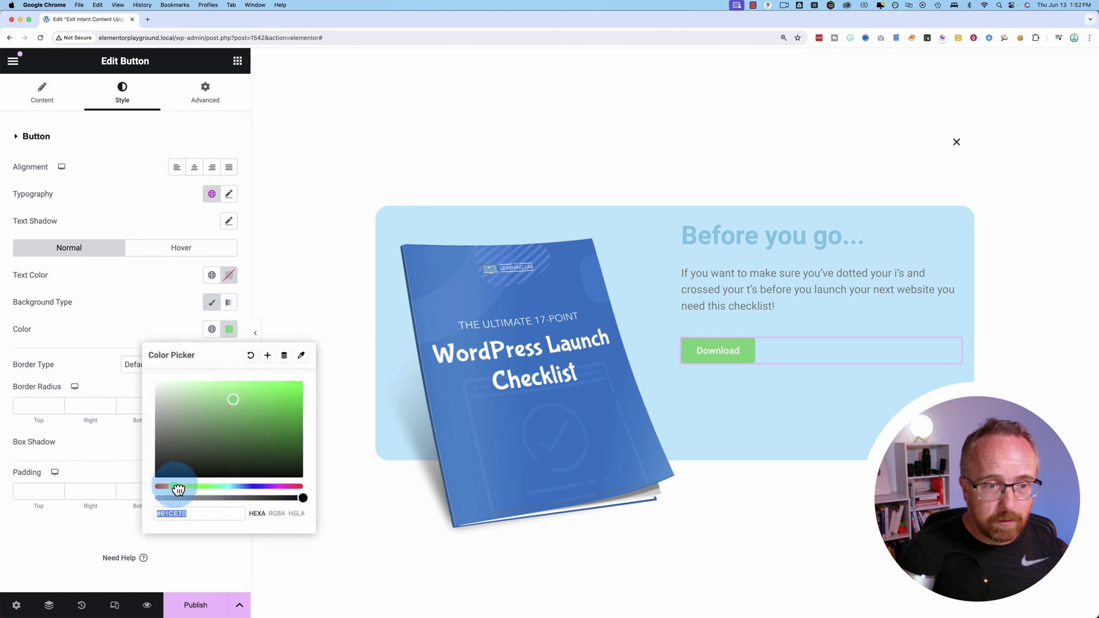
{"action": "left_click_drag", "start_coordinate": [233, 399], "coordinate": [304, 382]}
{"action": "left_click", "coordinate": [190, 313]}
- Make the 'Before you go...' heading text colour black
{"action": "left_click", "coordinate": [704, 235]}
{"action": "left_click", "coordinate": [124, 90]}
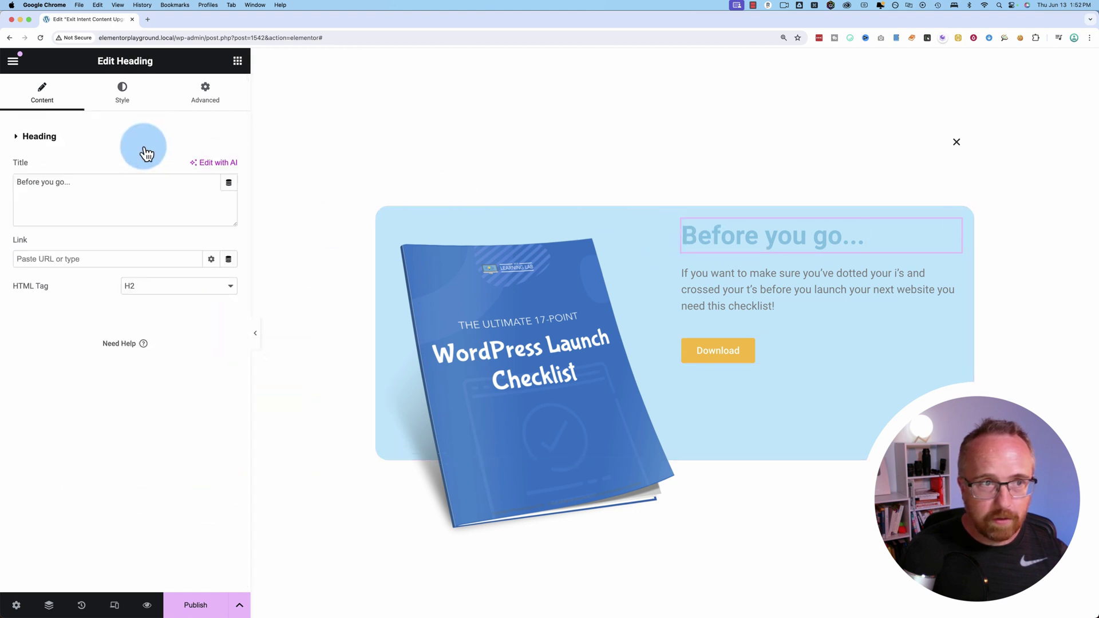
{"action": "left_click", "coordinate": [229, 194]}
{"action": "left_click_drag", "start_coordinate": [231, 255], "coordinate": [125, 346]}
{"action": "left_click", "coordinate": [88, 482]}
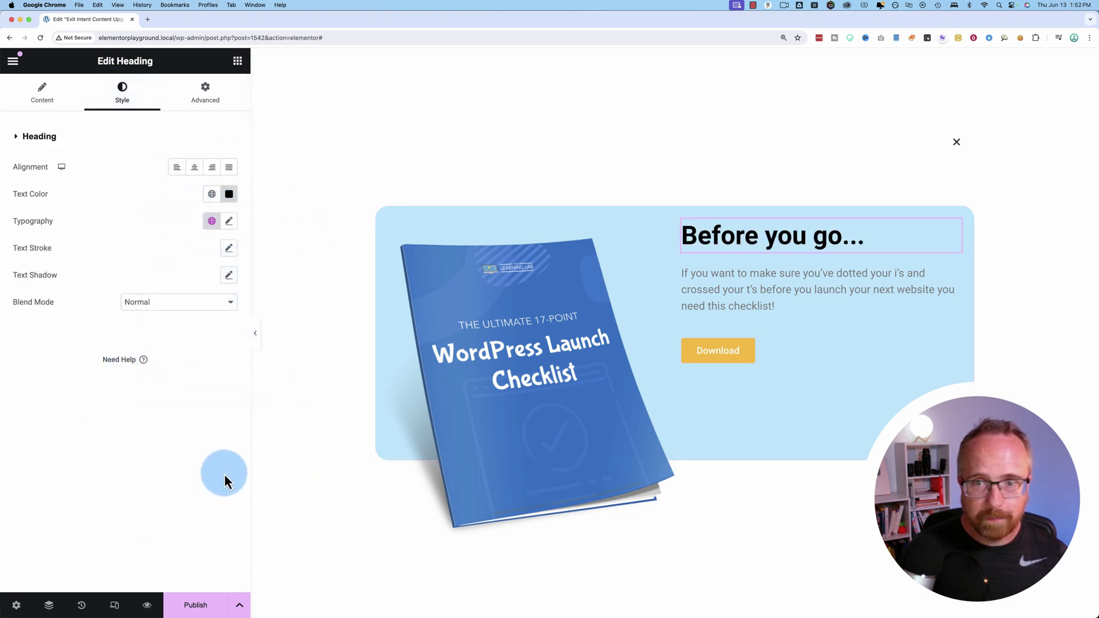
{"action": "left_click", "coordinate": [343, 488]}
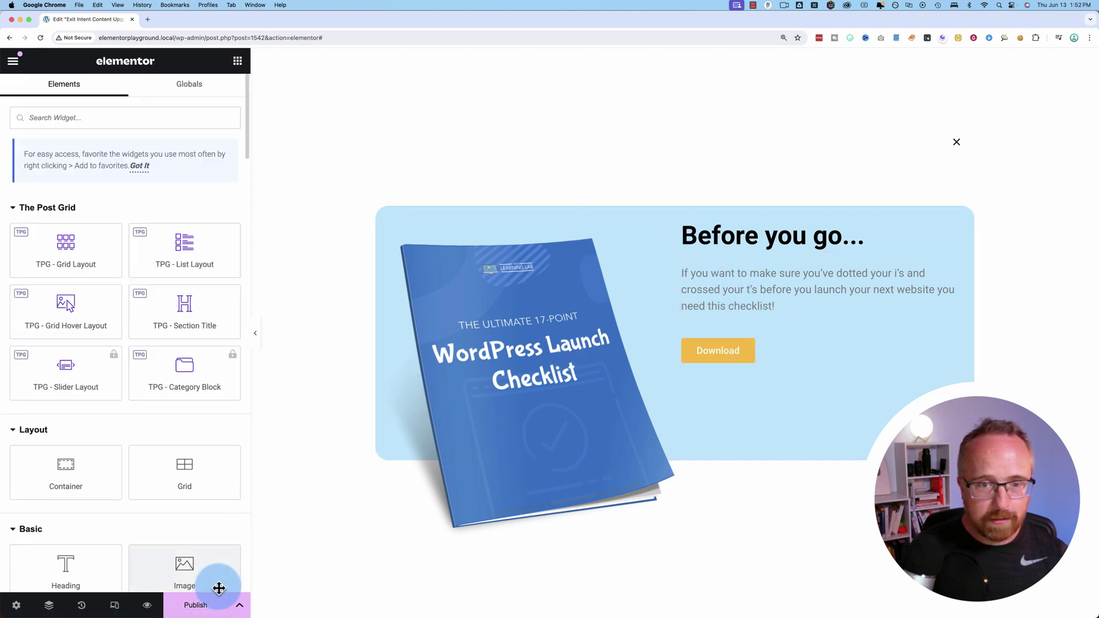
- Publish the popup with an Include Entire Site condition and an On Page Exit Intent trigger
{"action": "left_click", "coordinate": [205, 608]}
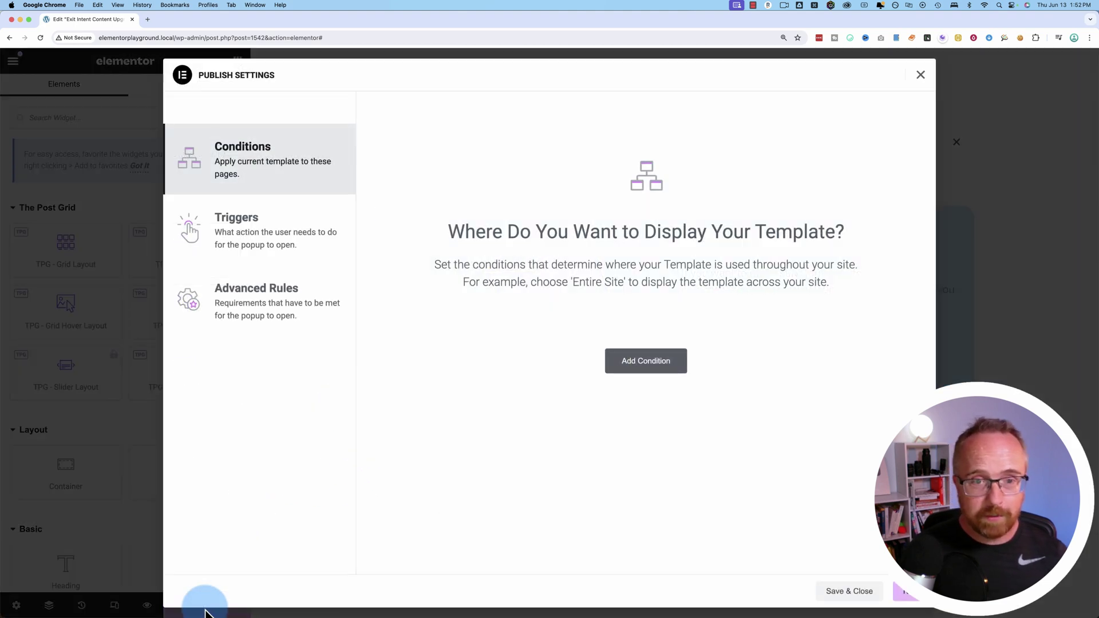
{"action": "left_click", "coordinate": [652, 369]}
{"action": "left_click", "coordinate": [280, 235]}
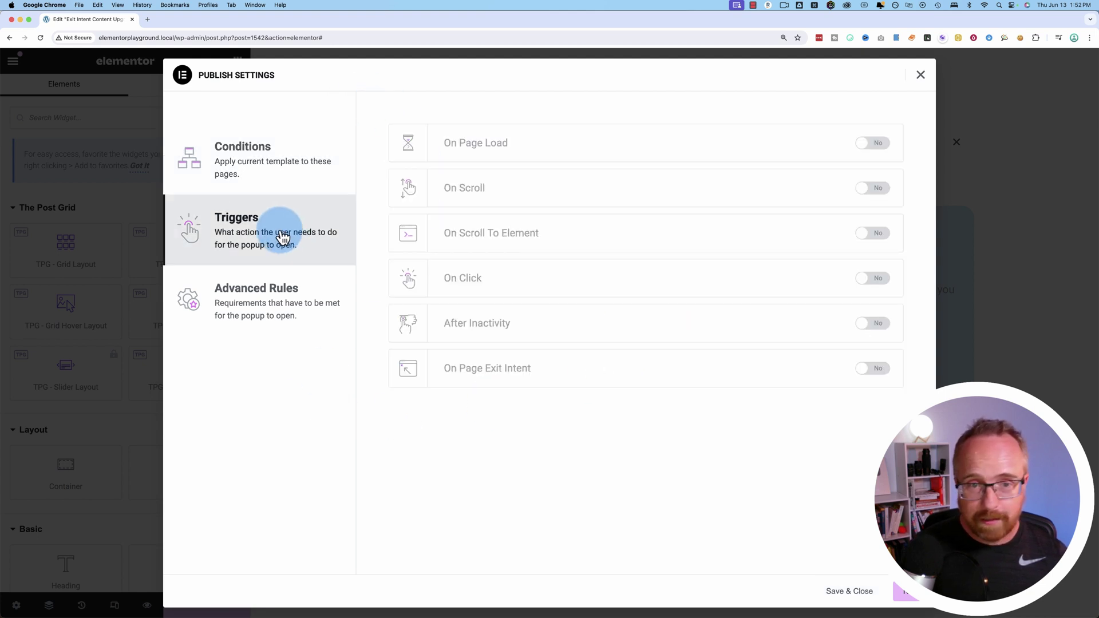
{"action": "left_click", "coordinate": [870, 370]}
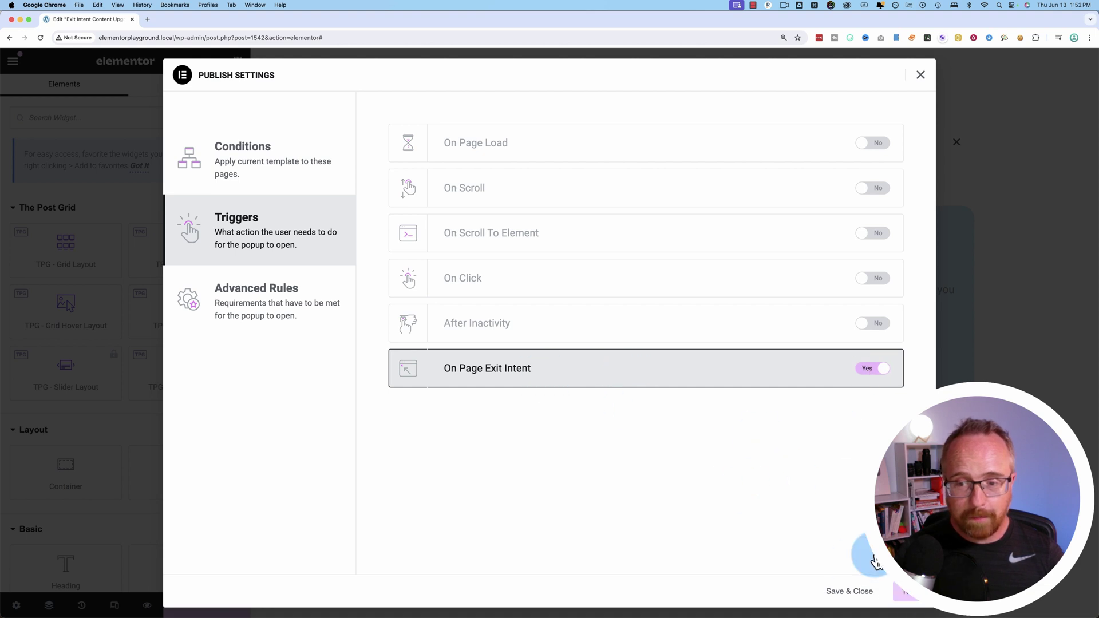
{"action": "left_click", "coordinate": [256, 313]}
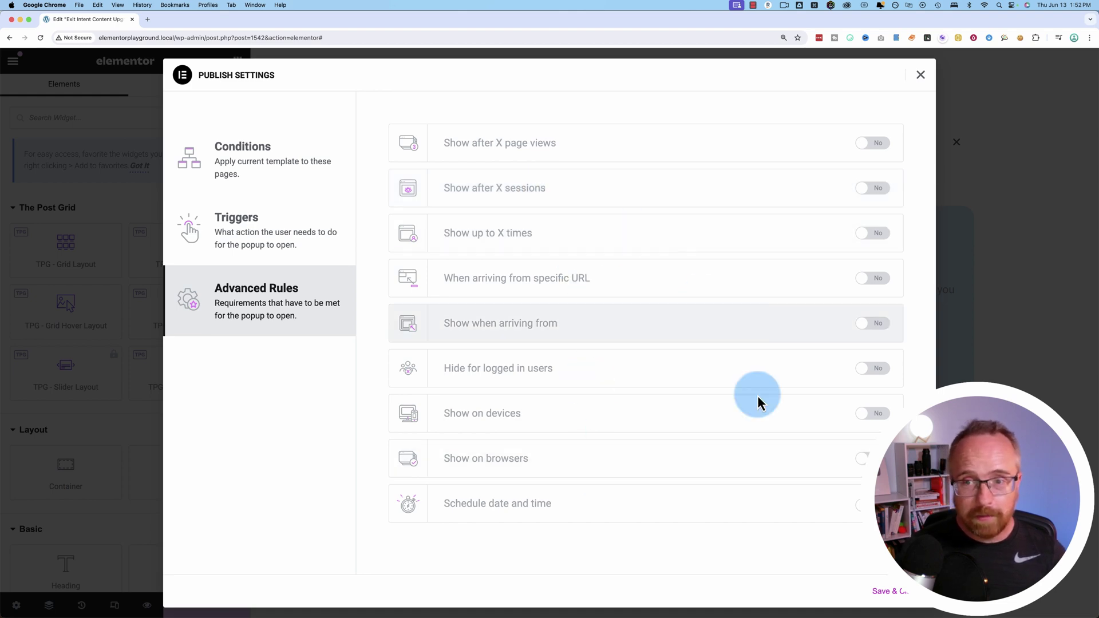
{"action": "left_click", "coordinate": [890, 593]}
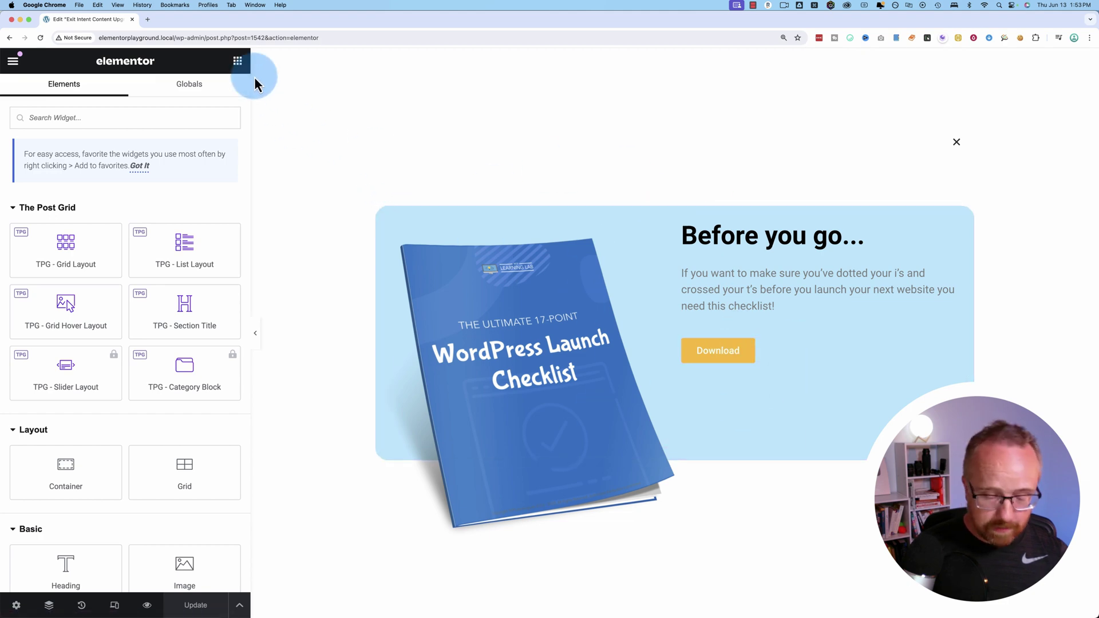
- Go to lottiefiles.com in a new tab, zoom to 150%, and search for 'confetti'
{"action": "key", "text": "super+t"}
{"action": "type", "text": "lottiefiles.com"}
{"action": "key", "text": "Return"}
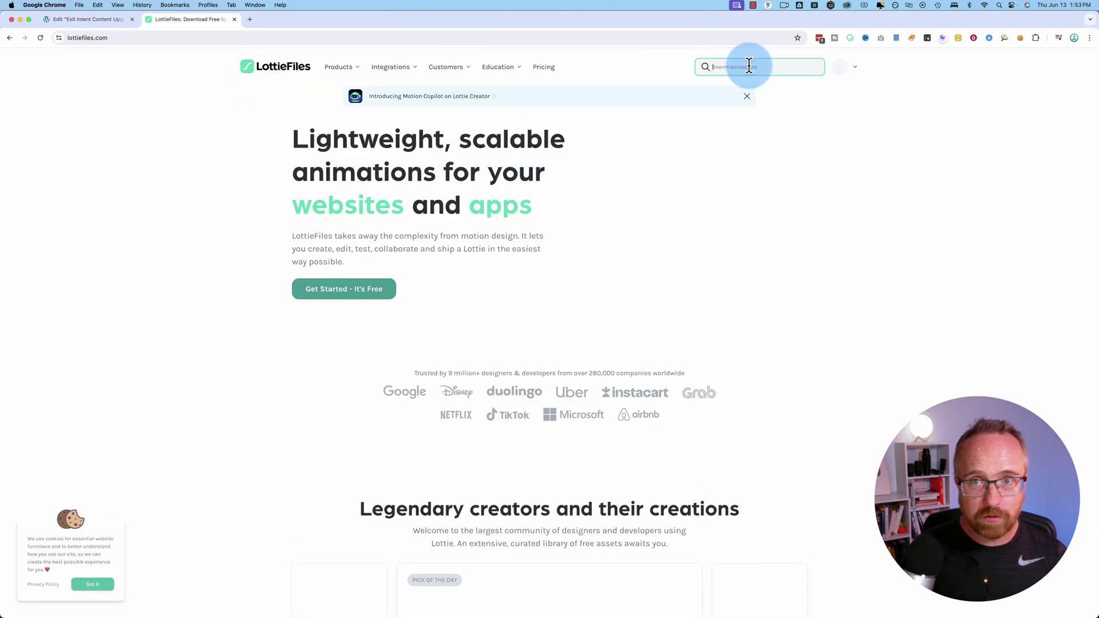
{"action": "key", "text": "super+equal"}
{"action": "key", "text": "super+equal"}
{"action": "key", "text": "super+equal"}
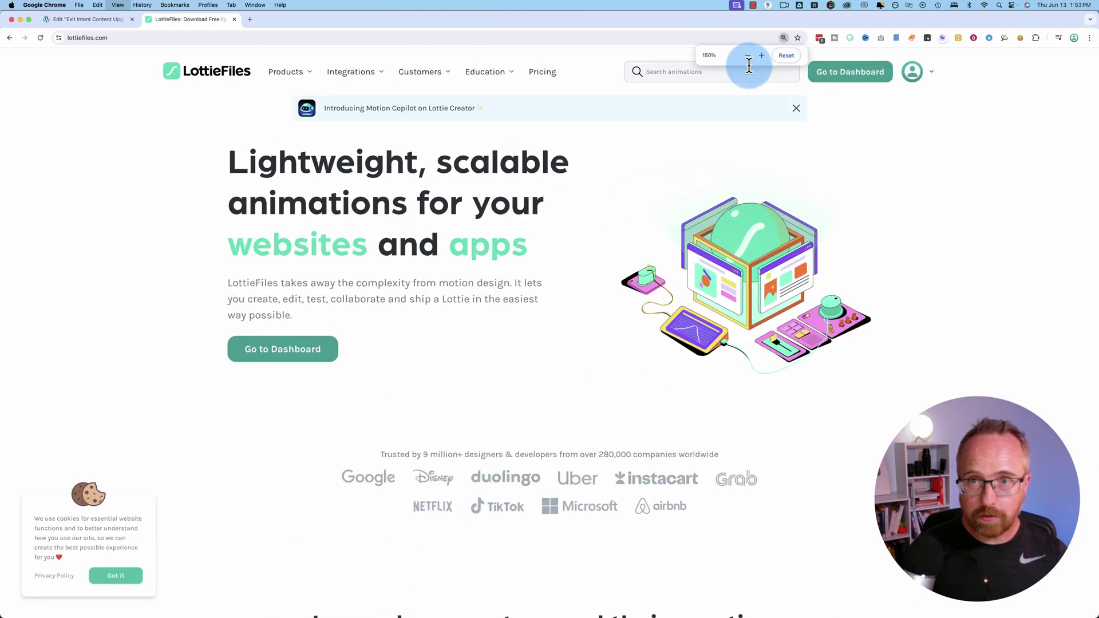
{"action": "left_click", "coordinate": [736, 75]}
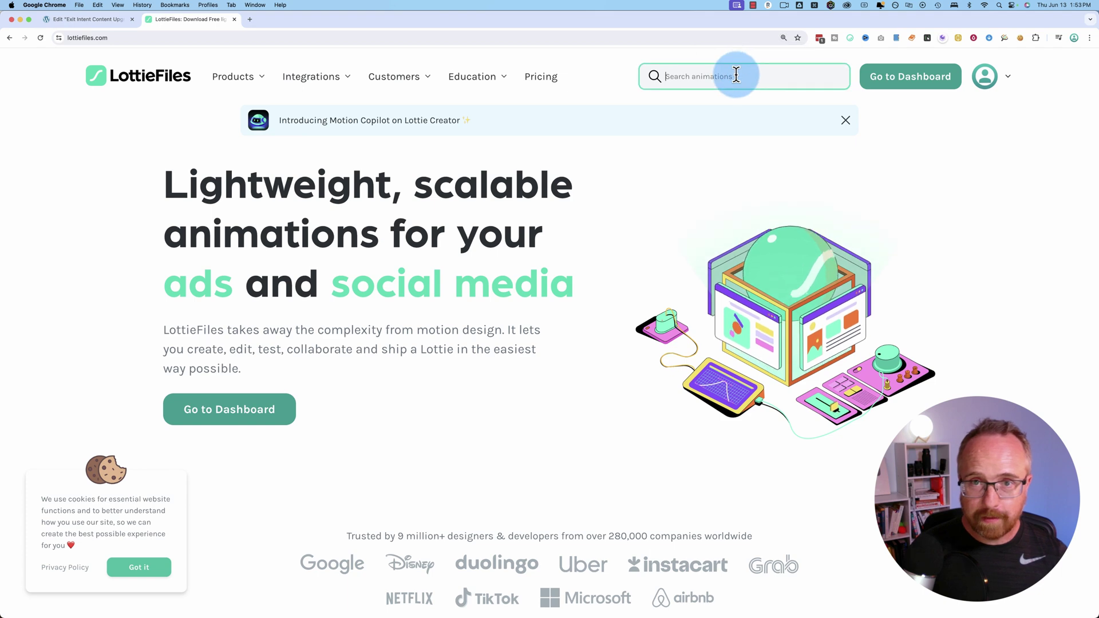
{"action": "type", "text": "confetti"}
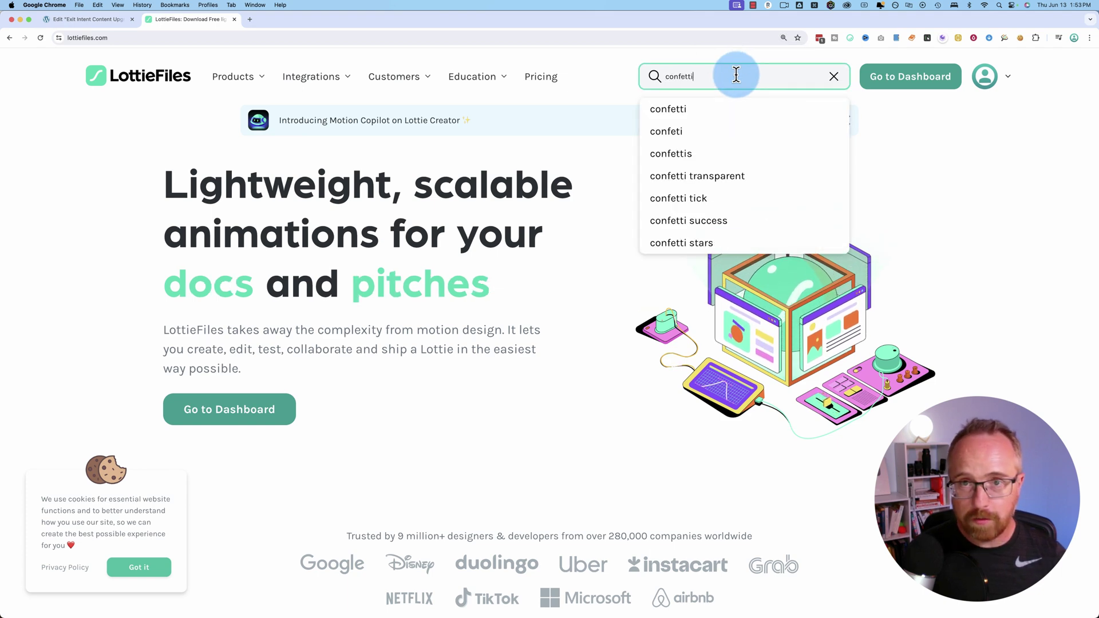
{"action": "key", "text": "Return"}
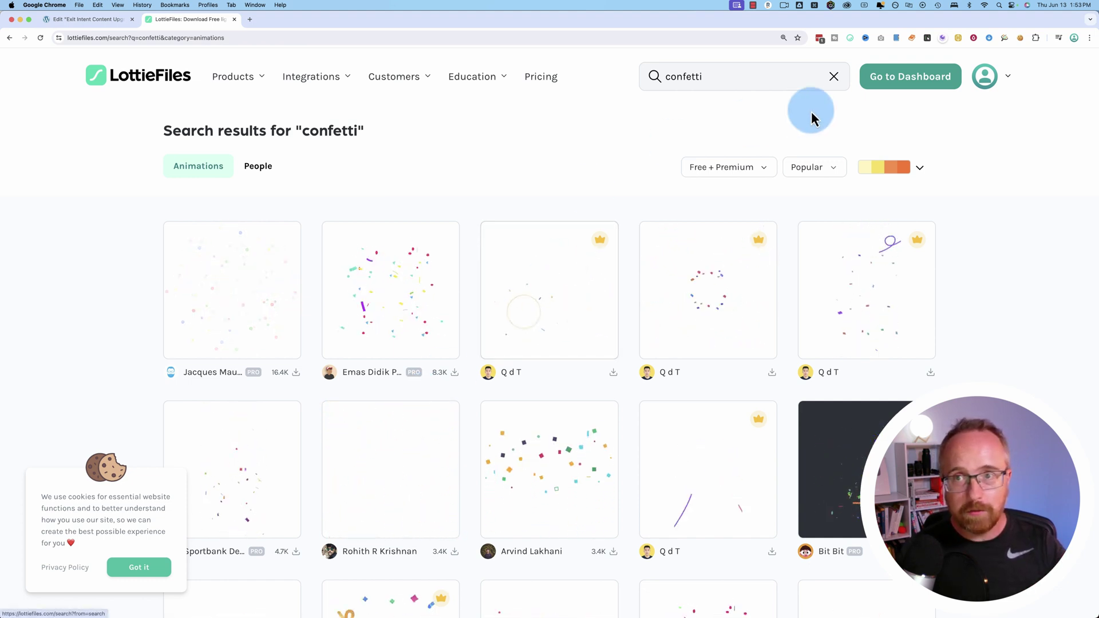
- Preview several confetti animations from the search results and choose one
{"action": "left_click", "coordinate": [899, 80]}
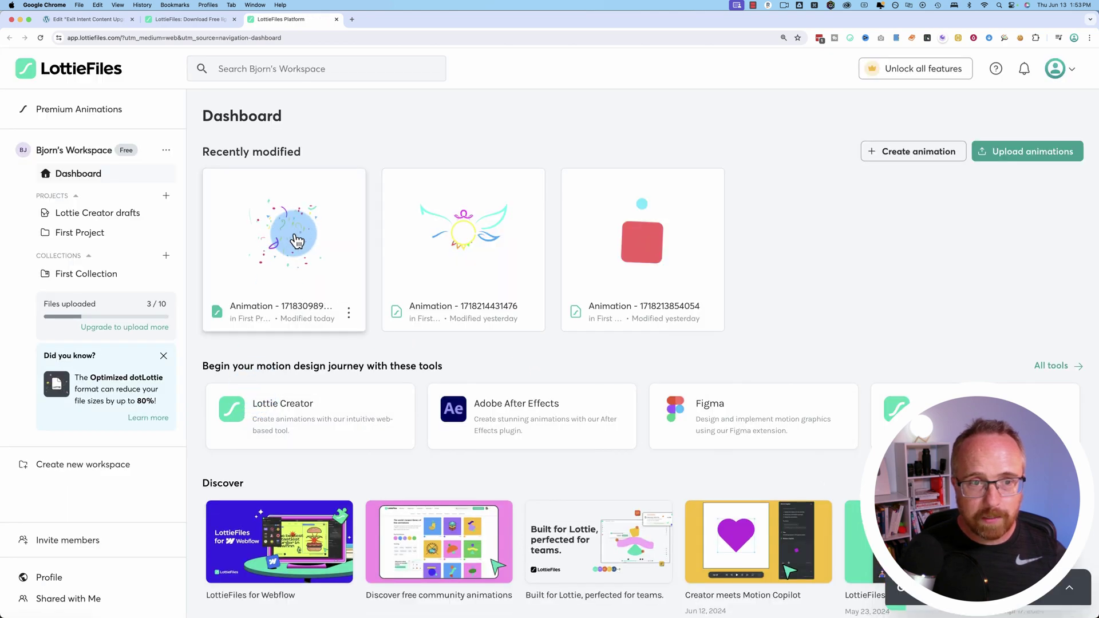
{"action": "left_click", "coordinate": [189, 19]}
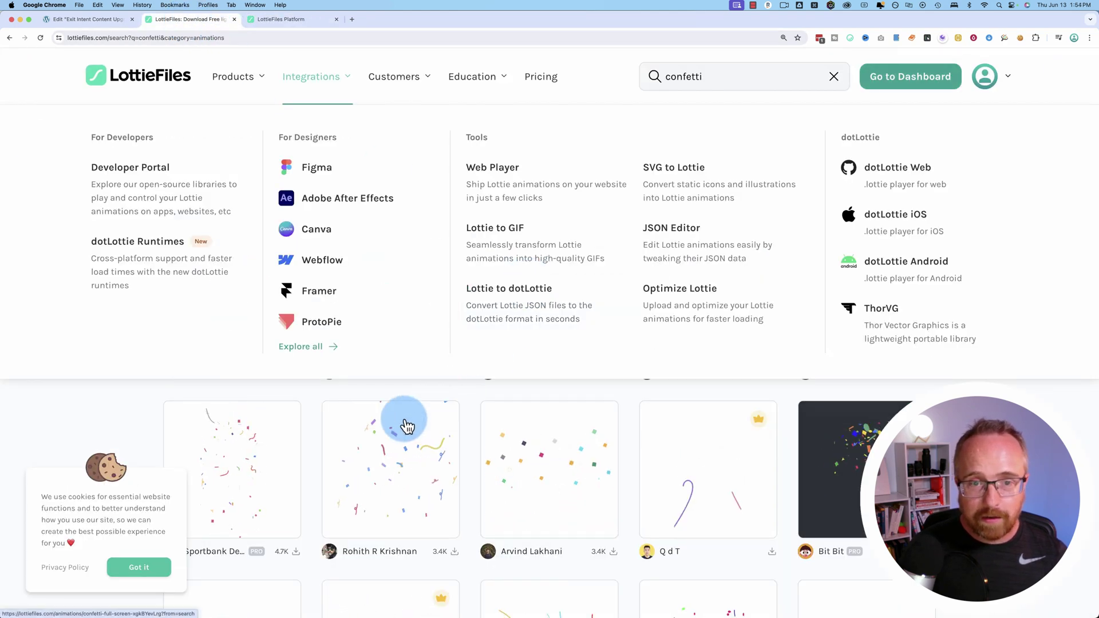
{"action": "scroll", "coordinate": [469, 401], "scroll_direction": "down", "scroll_amount": 2}
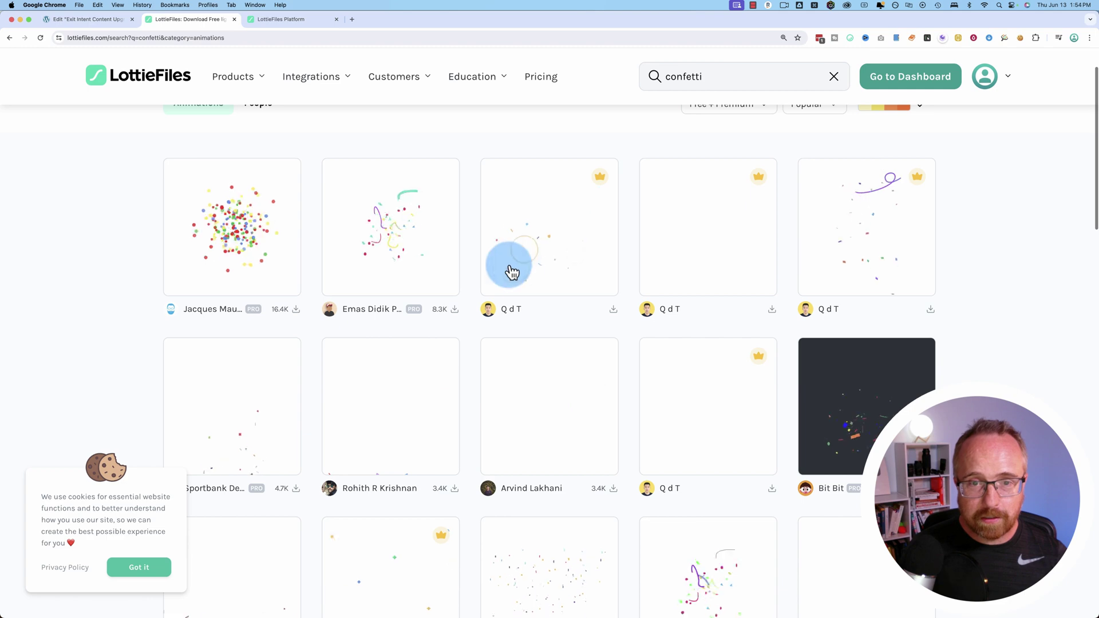
{"action": "left_click", "coordinate": [523, 238]}
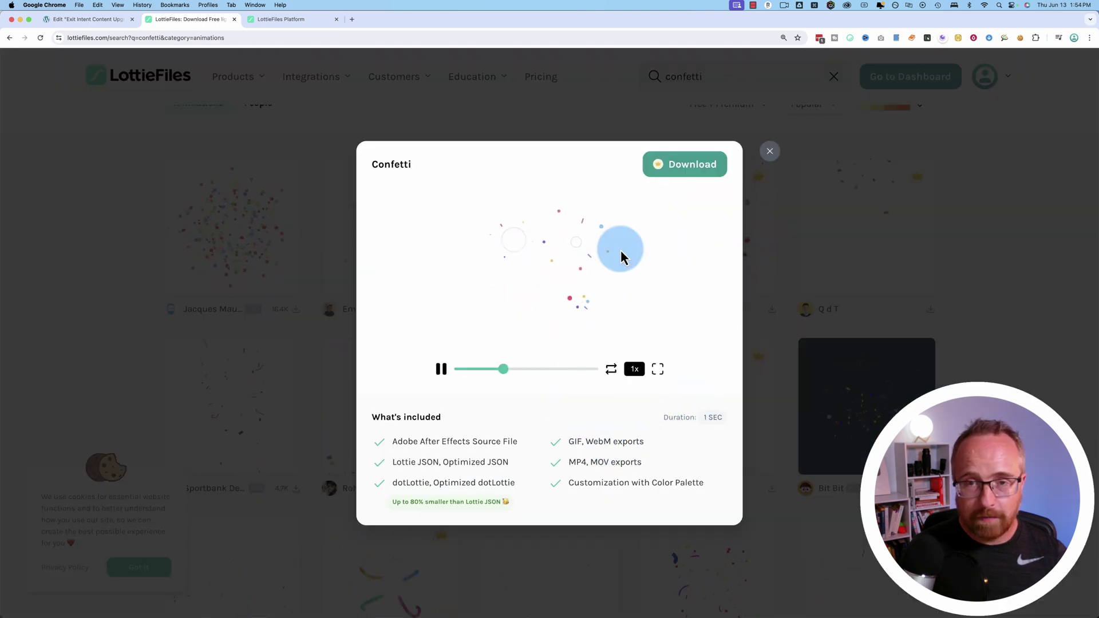
{"action": "left_click", "coordinate": [769, 153]}
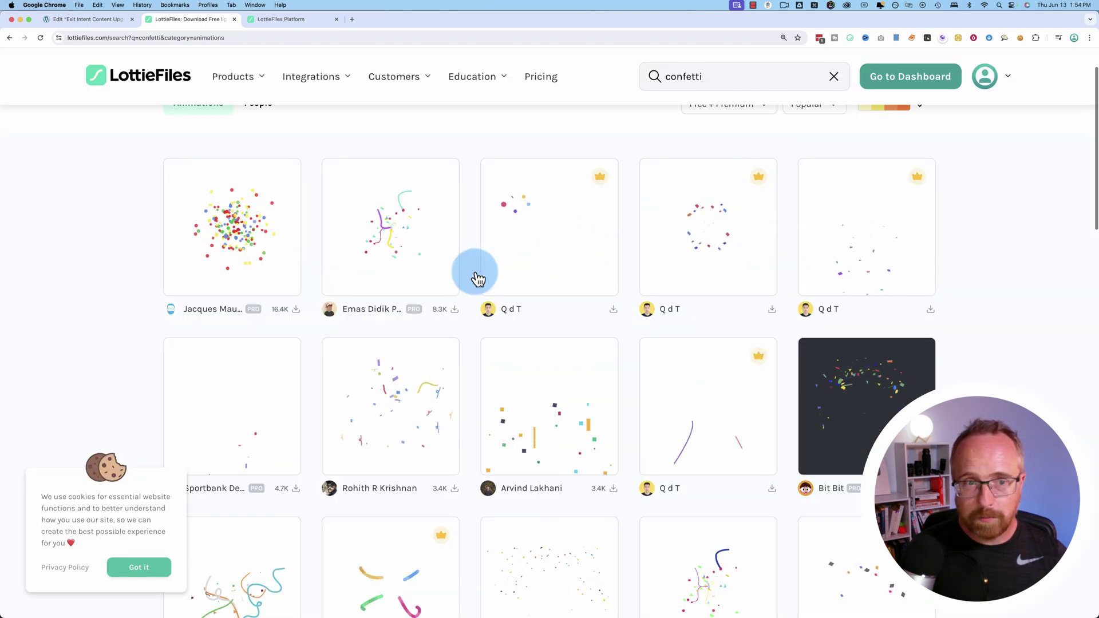
{"action": "left_click", "coordinate": [290, 277]}
{"action": "left_click", "coordinate": [258, 250]}
{"action": "scroll", "coordinate": [745, 336], "scroll_direction": "down", "scroll_amount": 4}
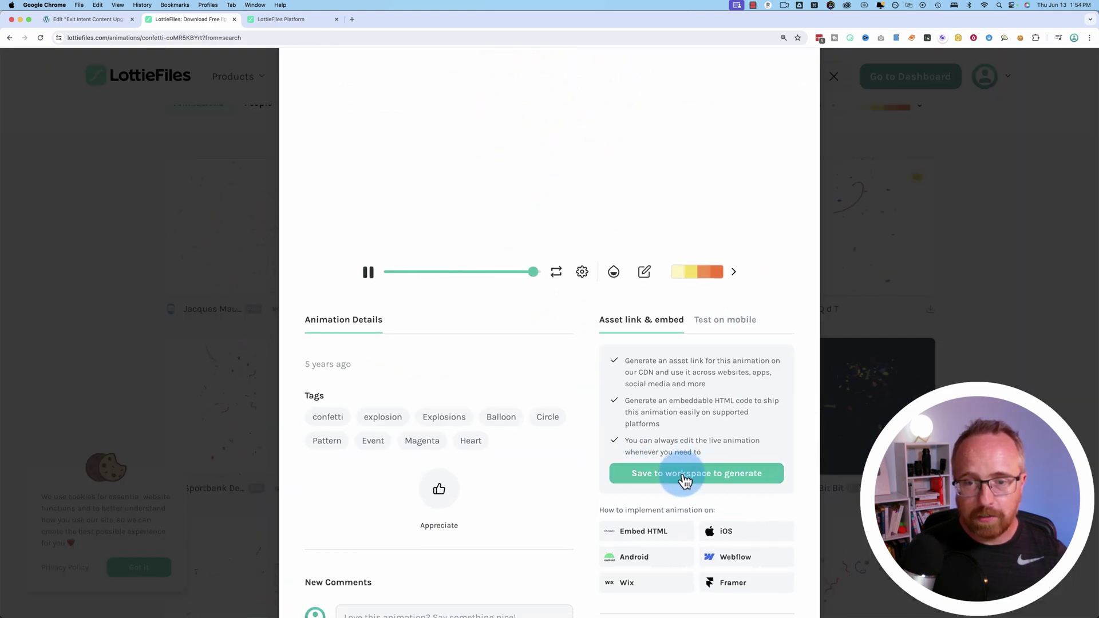
{"action": "left_click", "coordinate": [870, 312]}
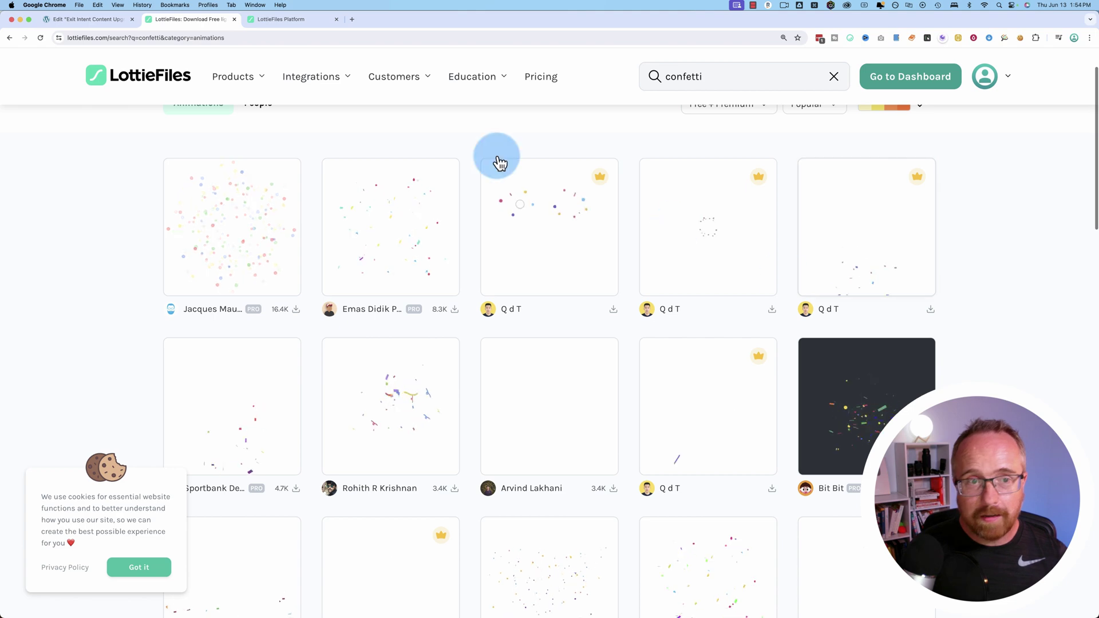
- Open the saved confetti animation in the workspace and copy its Lottie JSON asset link
{"action": "left_click", "coordinate": [300, 21]}
{"action": "left_click", "coordinate": [263, 245]}
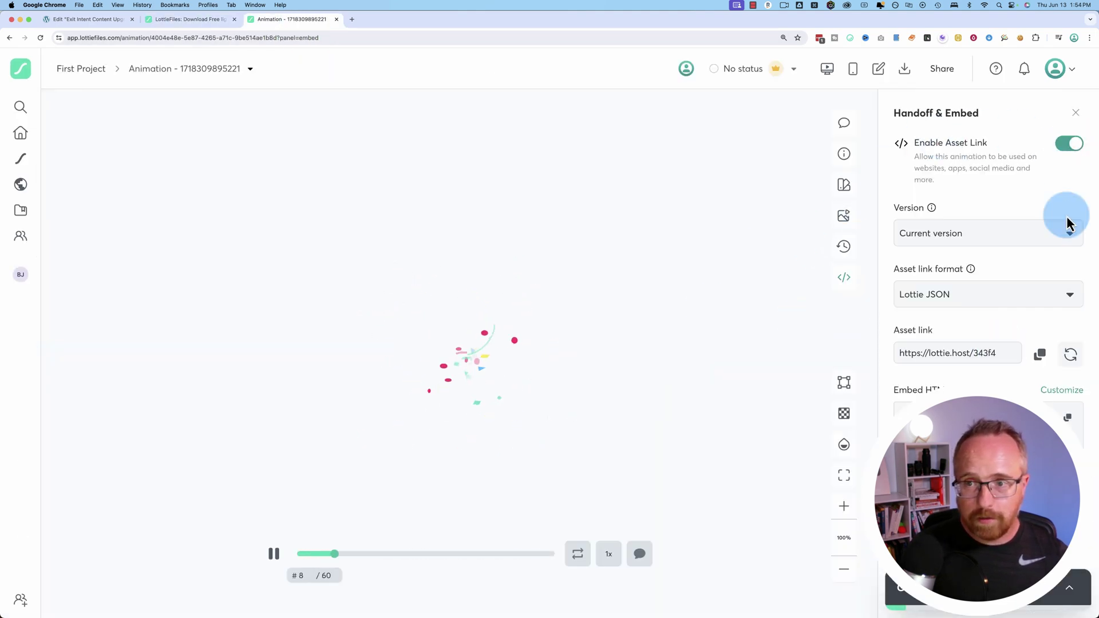
{"action": "left_click", "coordinate": [1040, 354]}
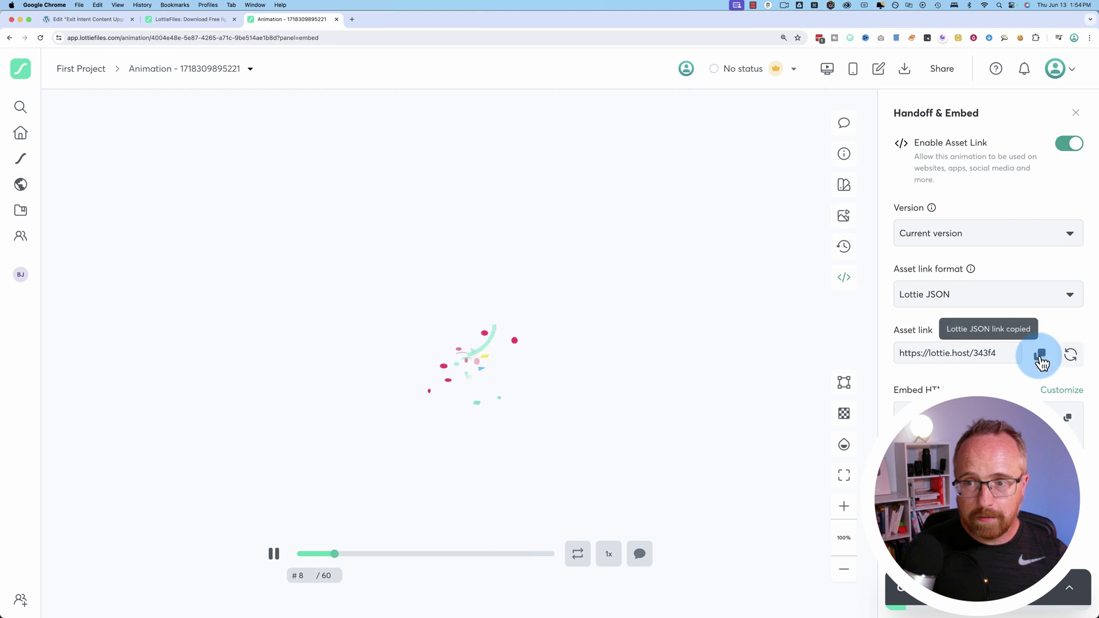
- Back in Elementor, search the widget panel for 'lot' and try dropping Lottie into the popup
{"action": "left_click", "coordinate": [98, 19]}
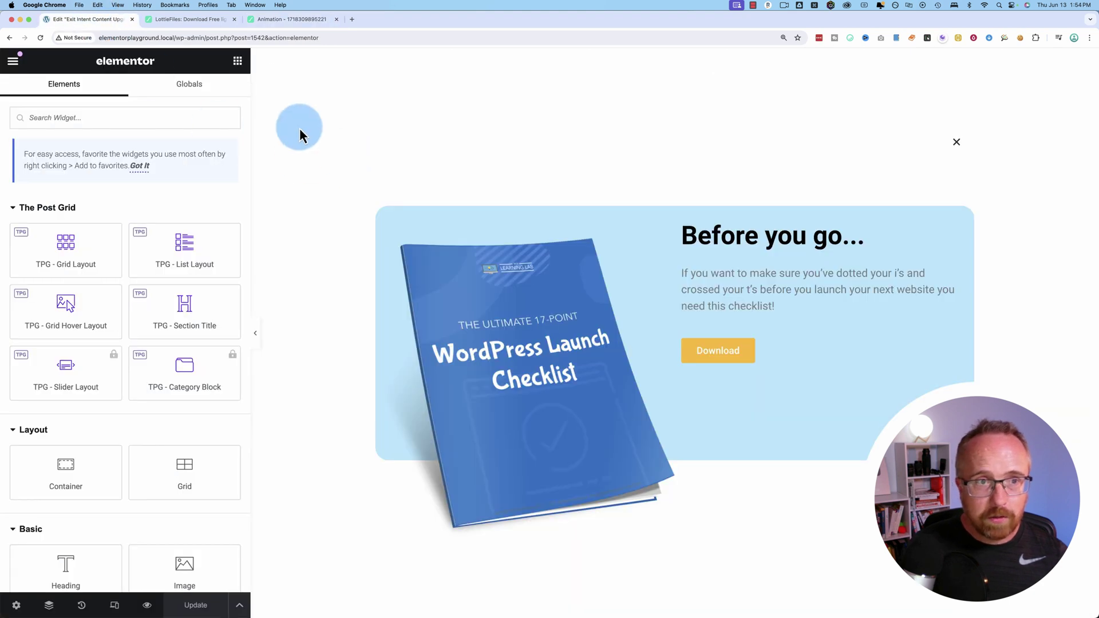
{"action": "left_click", "coordinate": [112, 111]}
{"action": "type", "text": "lotti"}
{"action": "left_click_drag", "start_coordinate": [65, 218], "coordinate": [522, 218]}
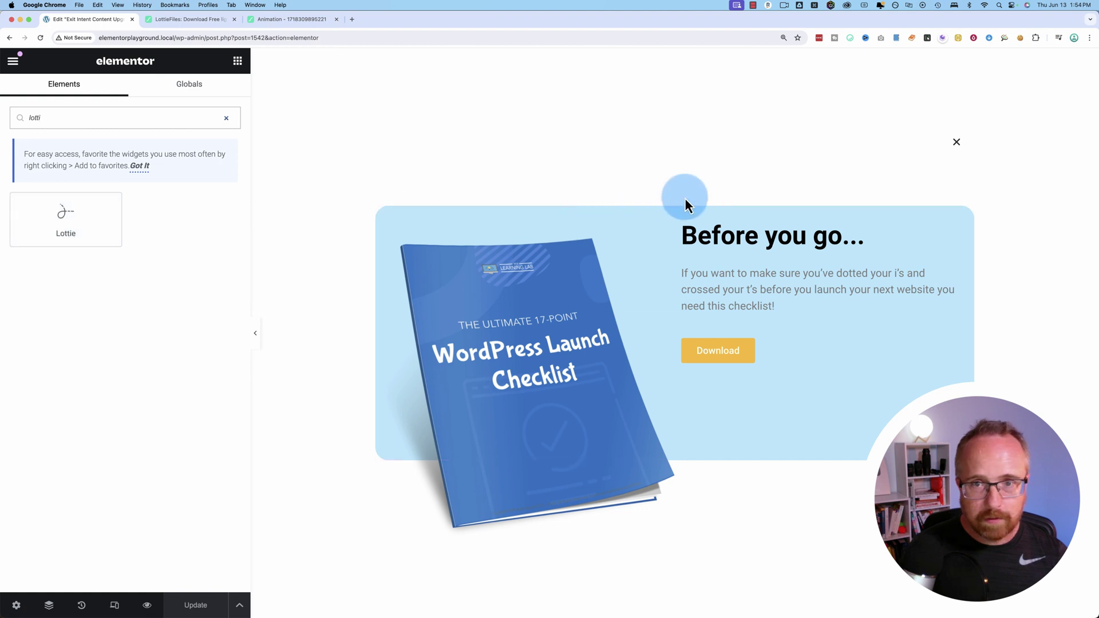
- Add a single-column Flexbox section above the ebook box and place a Lottie widget in it
{"action": "left_click", "coordinate": [660, 203]}
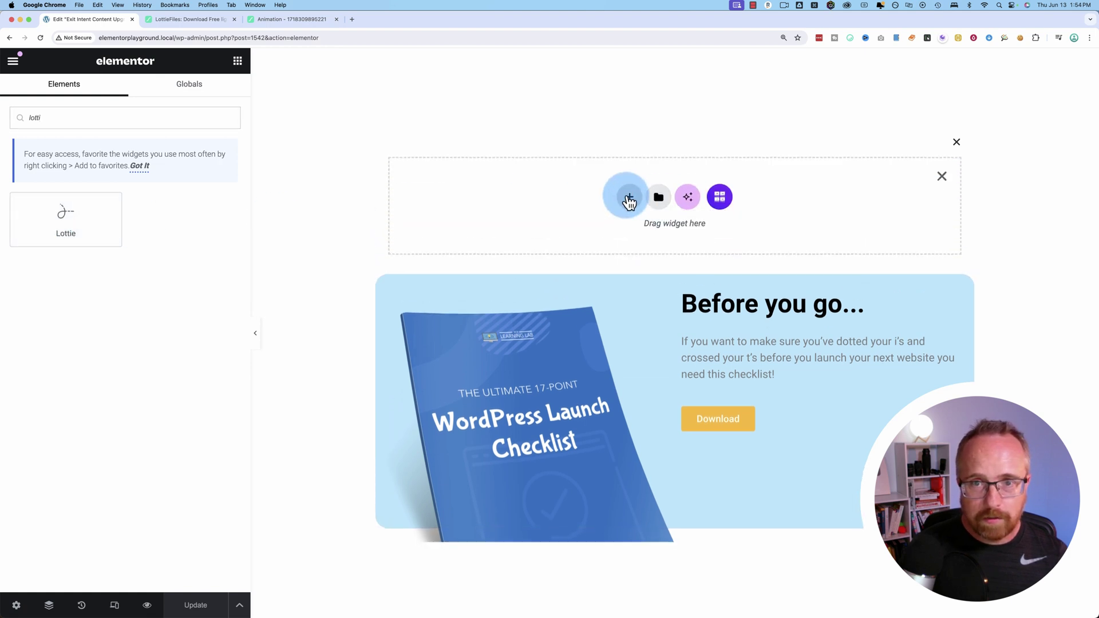
{"action": "left_click", "coordinate": [629, 196]}
{"action": "left_click", "coordinate": [646, 207]}
{"action": "left_click", "coordinate": [499, 205]}
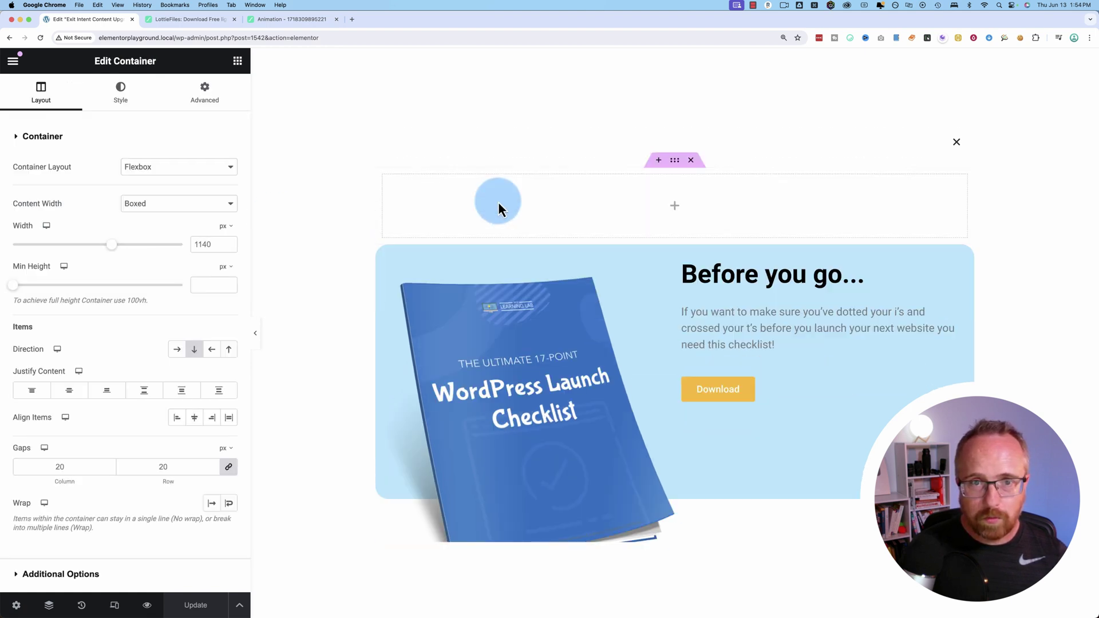
{"action": "left_click", "coordinate": [238, 60]}
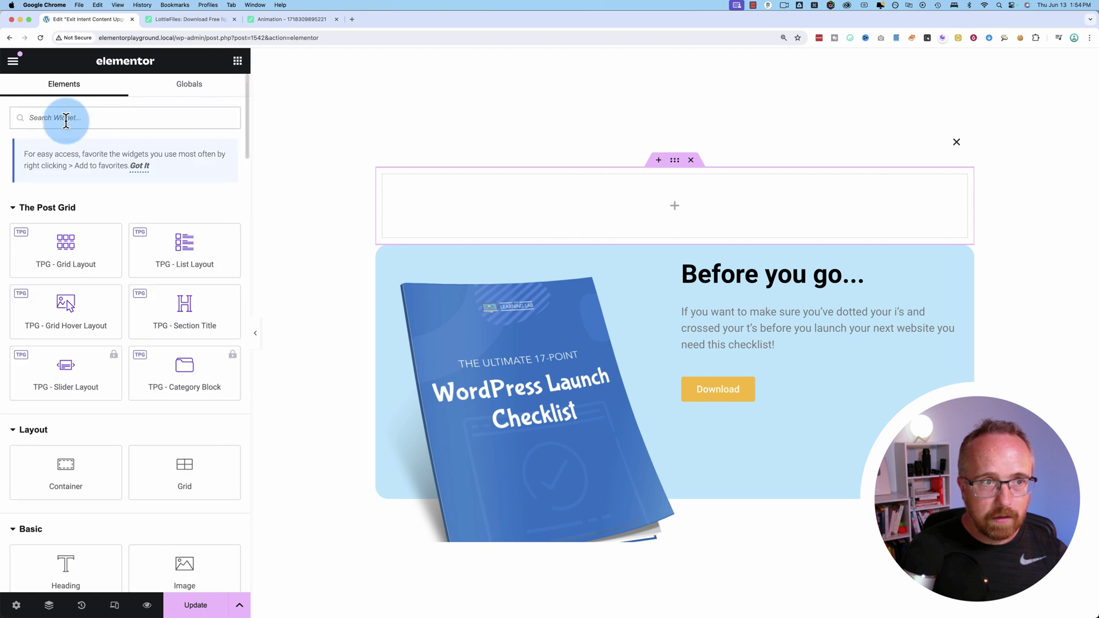
{"action": "type", "text": "lotti"}
{"action": "left_click_drag", "start_coordinate": [63, 215], "coordinate": [600, 192]}
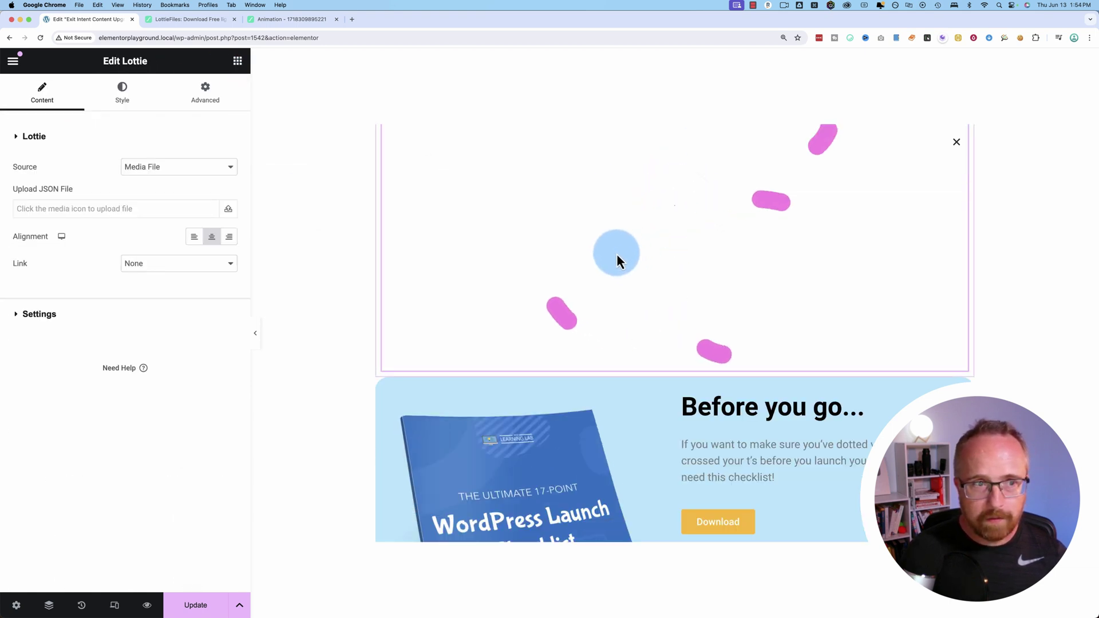
- Set the Lottie source to External URL and paste the copied confetti asset link
{"action": "left_click", "coordinate": [169, 169]}
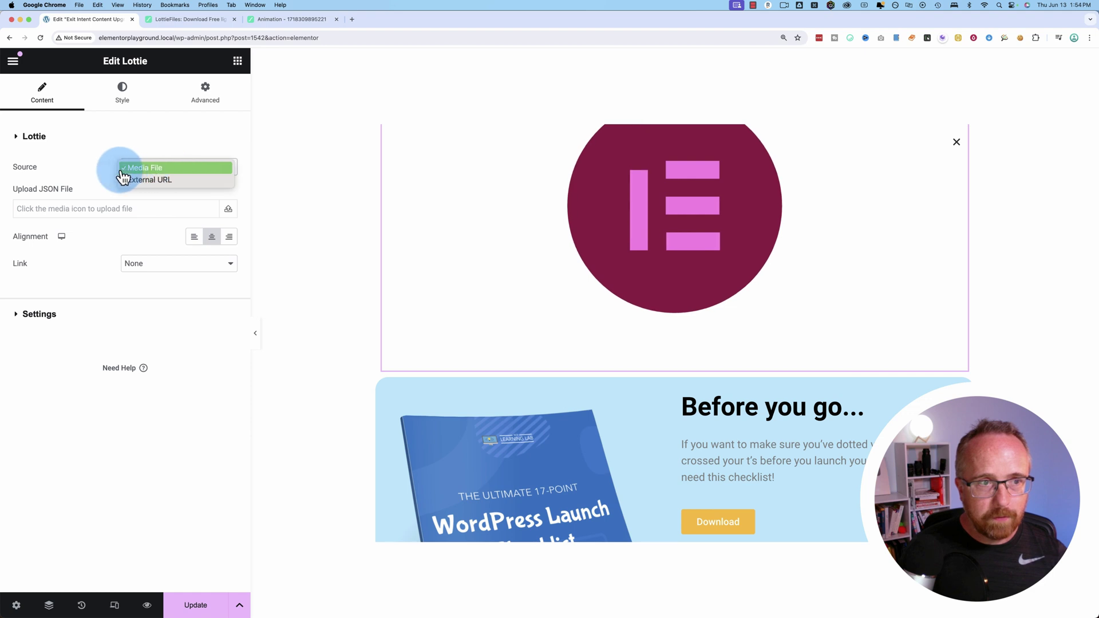
{"action": "left_click", "coordinate": [153, 181]}
{"action": "left_click", "coordinate": [115, 208]}
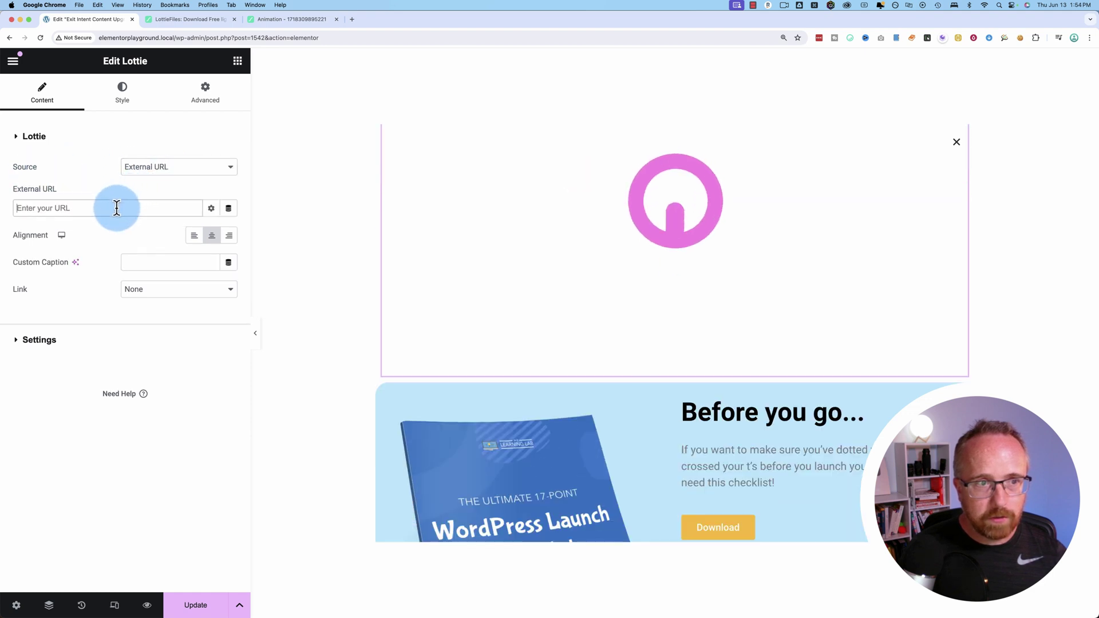
{"action": "key", "text": "cmd+v"}
{"action": "left_click", "coordinate": [141, 188]}
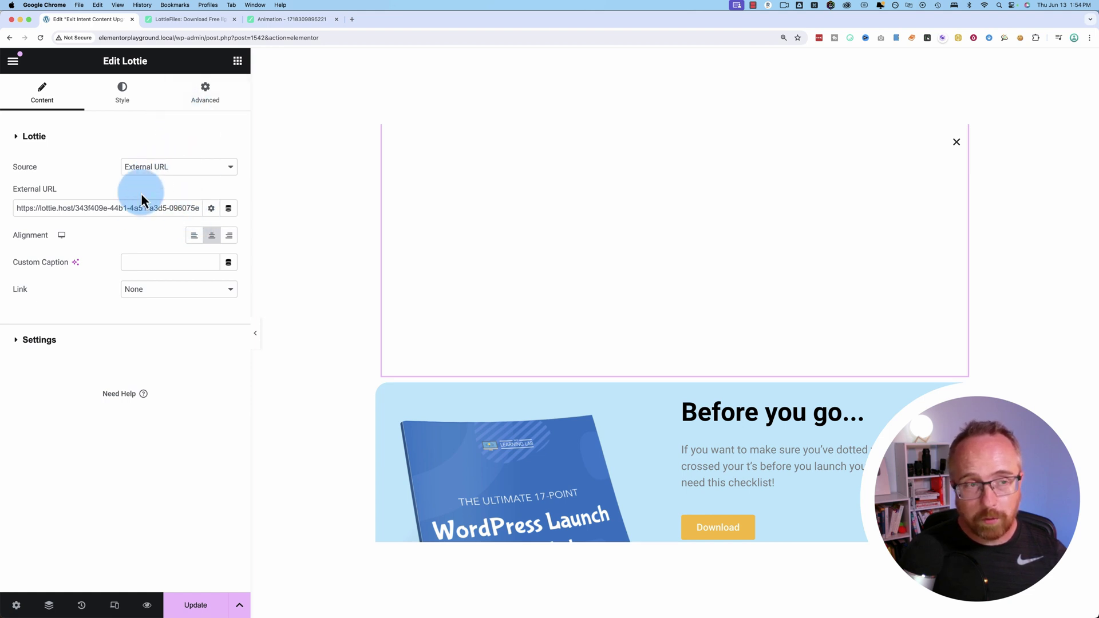
{"action": "left_click", "coordinate": [163, 169]}
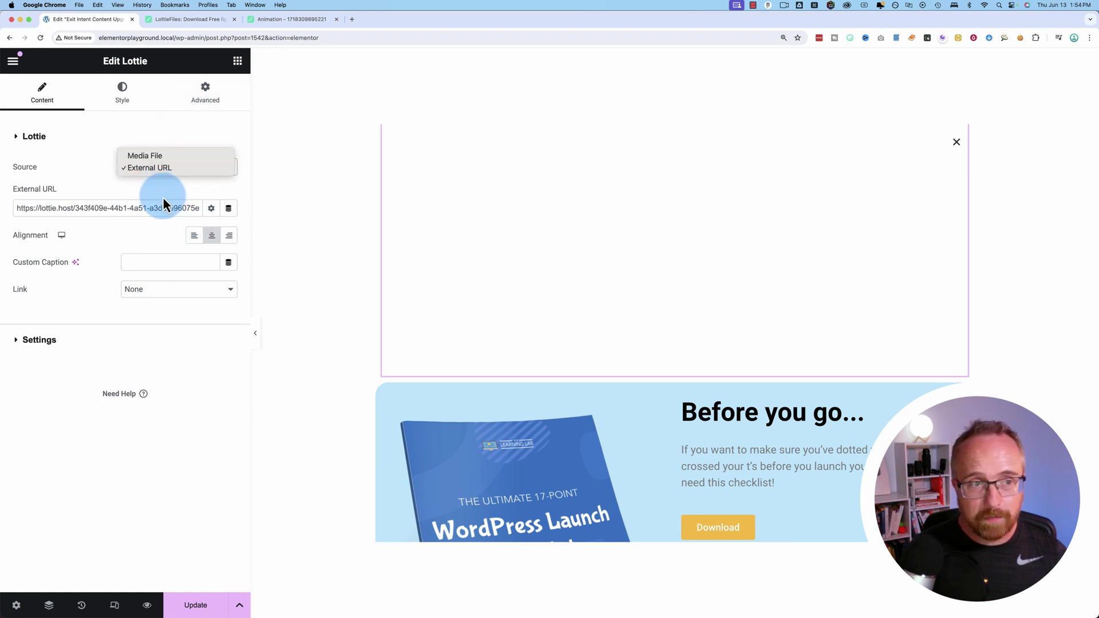
{"action": "left_click", "coordinate": [163, 203]}
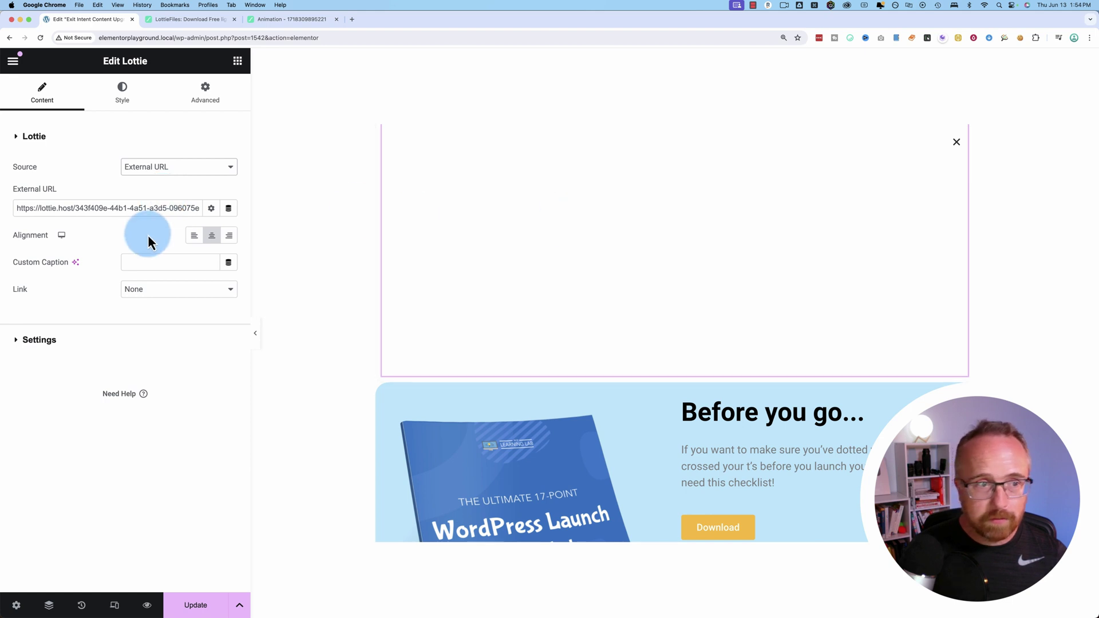
- Turn on Loop and lower the Play Speed to 0.7
{"action": "left_click", "coordinate": [56, 342]}
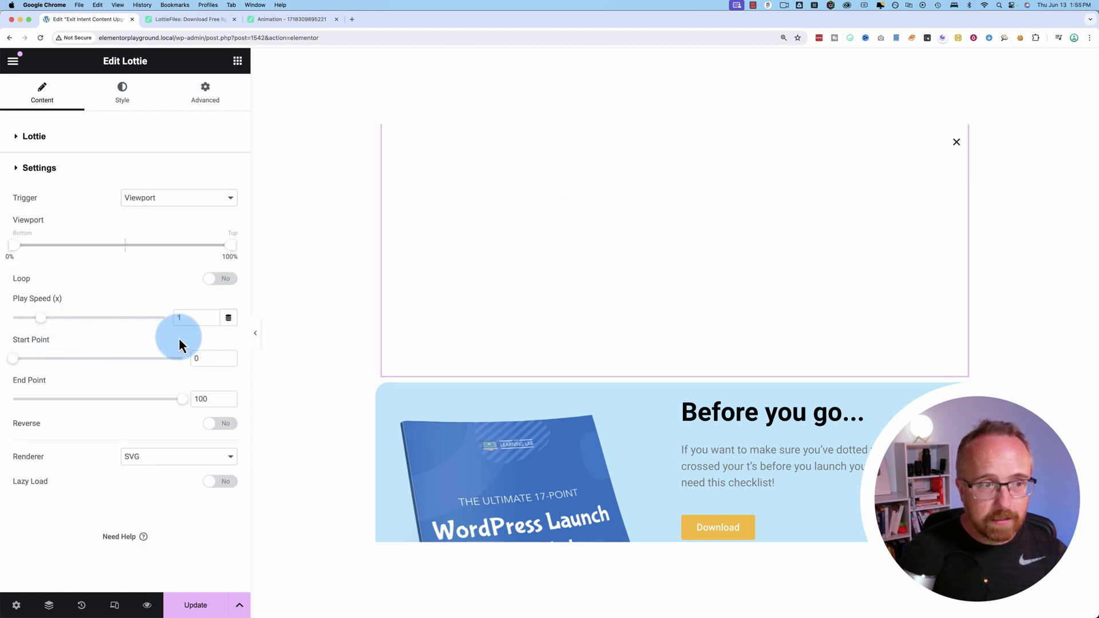
{"action": "left_click", "coordinate": [200, 280]}
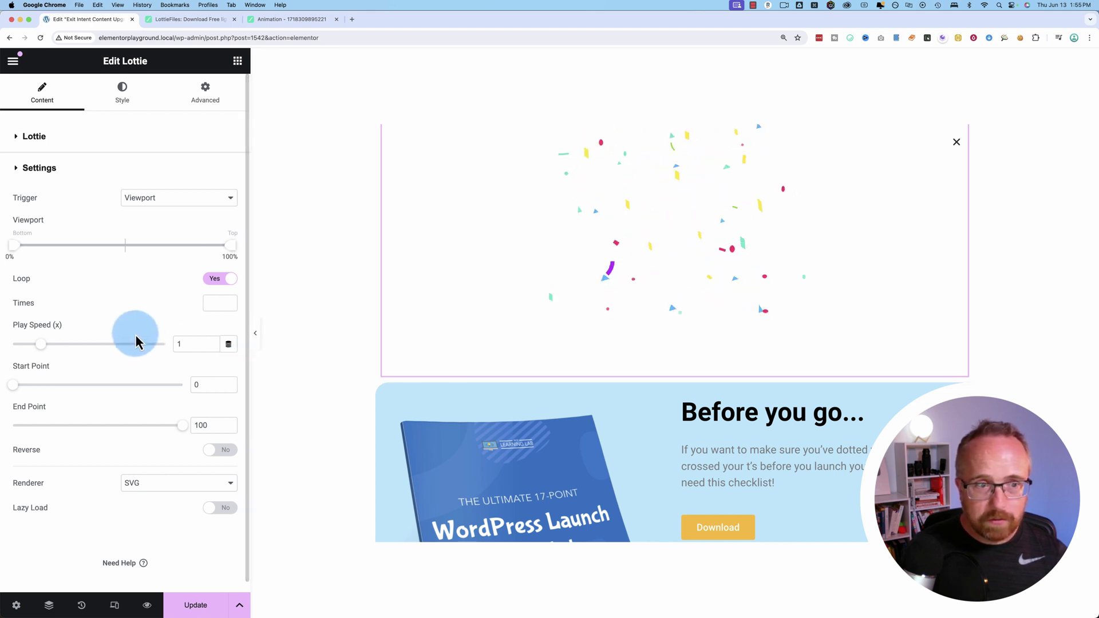
{"action": "left_click_drag", "start_coordinate": [34, 348], "coordinate": [27, 347]}
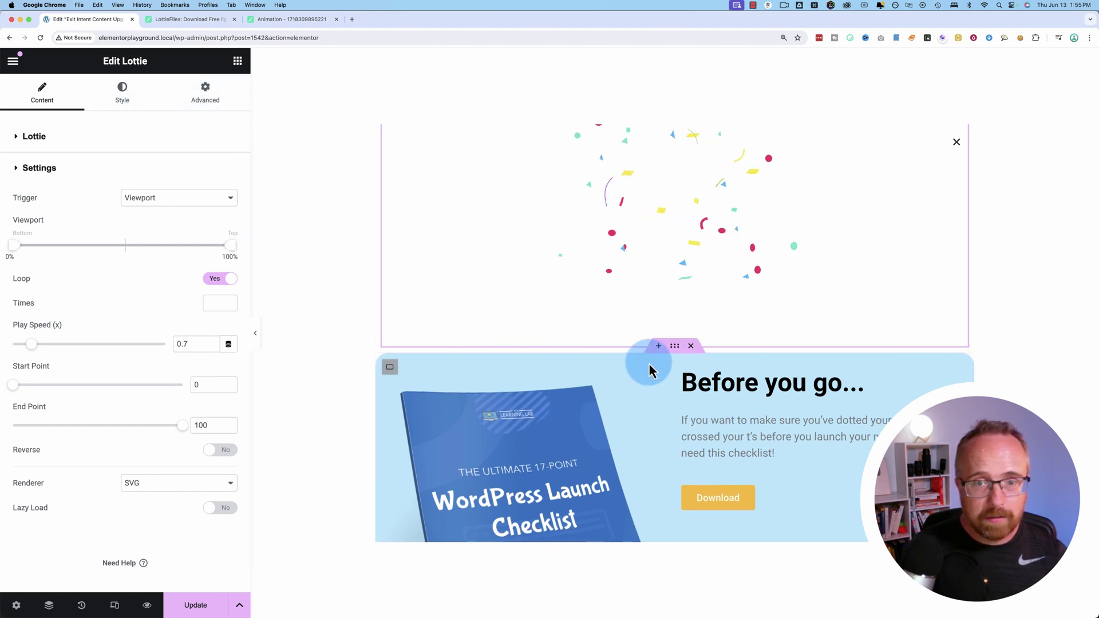
- Select the confetti Lottie and set its Advanced layout margins to 0
{"action": "left_click", "coordinate": [673, 348]}
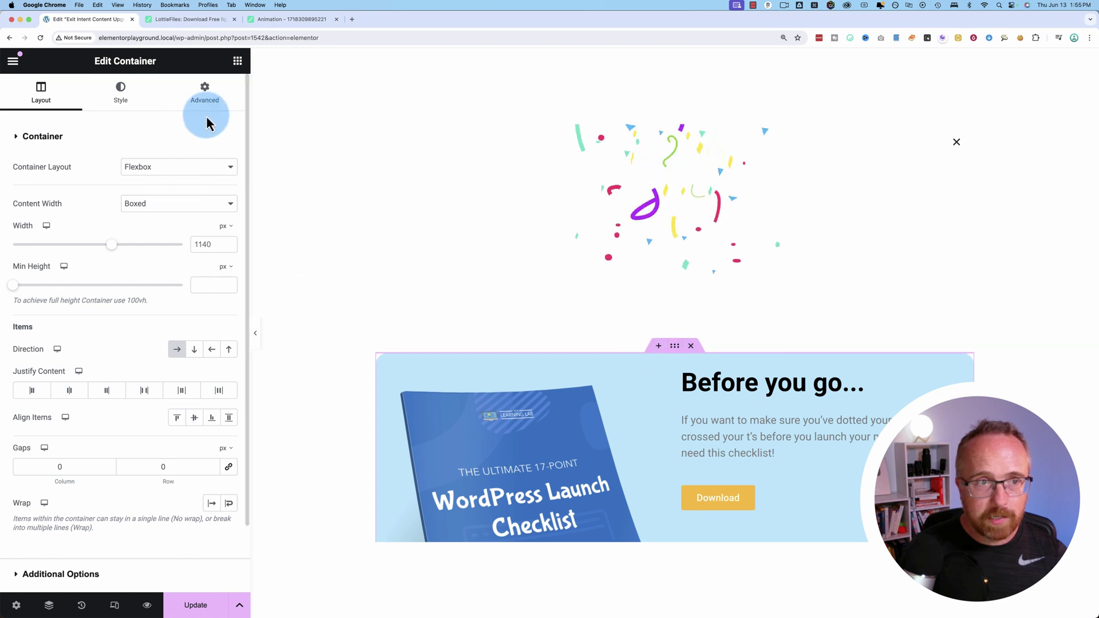
{"action": "left_click", "coordinate": [204, 98]}
{"action": "scroll", "coordinate": [98, 437], "scroll_direction": "down", "scroll_amount": 3}
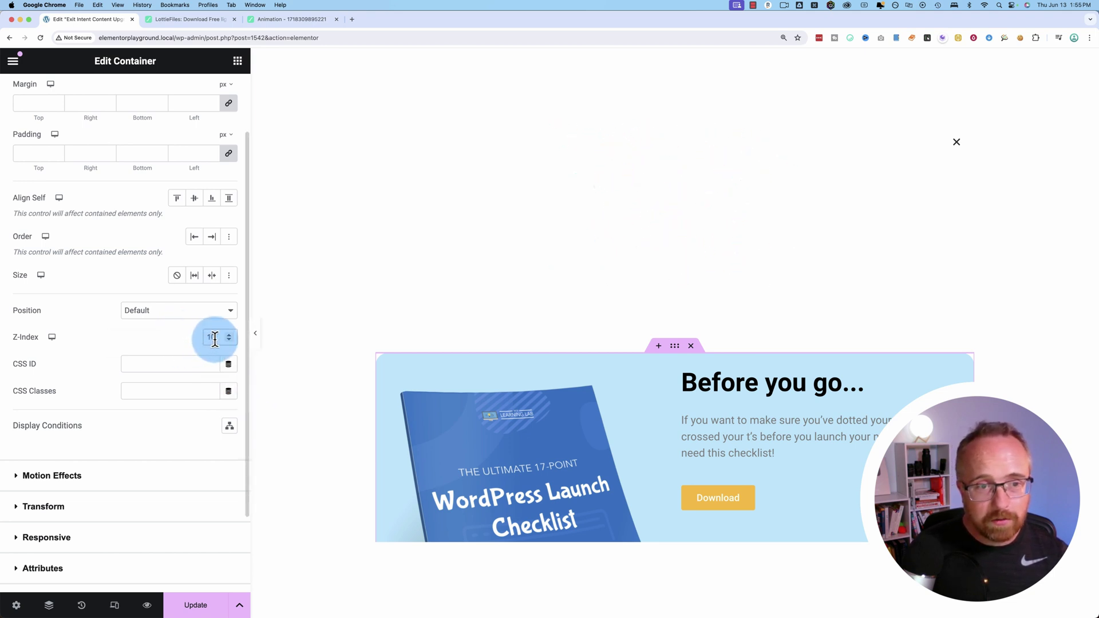
{"action": "left_click", "coordinate": [642, 211]}
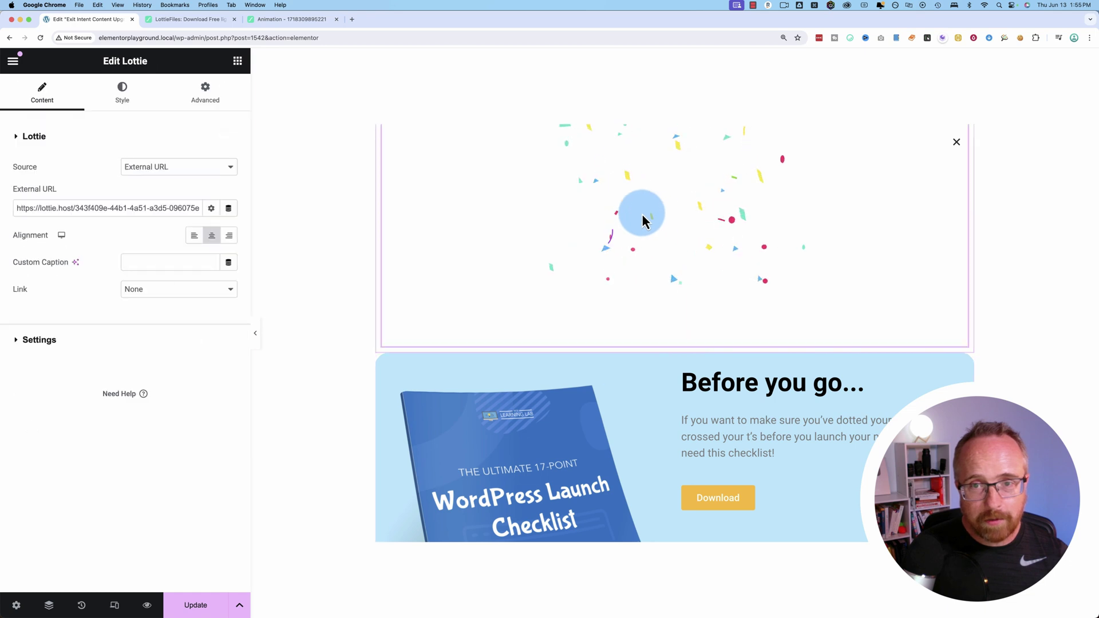
{"action": "left_click", "coordinate": [201, 102]}
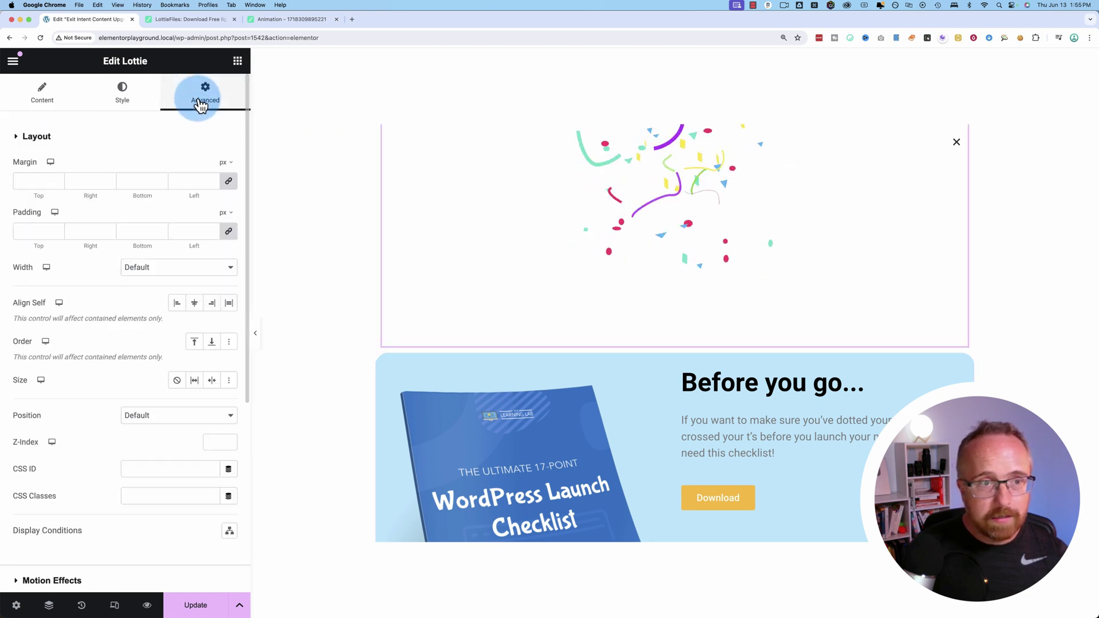
{"action": "scroll", "coordinate": [174, 407], "scroll_direction": "down", "scroll_amount": 1}
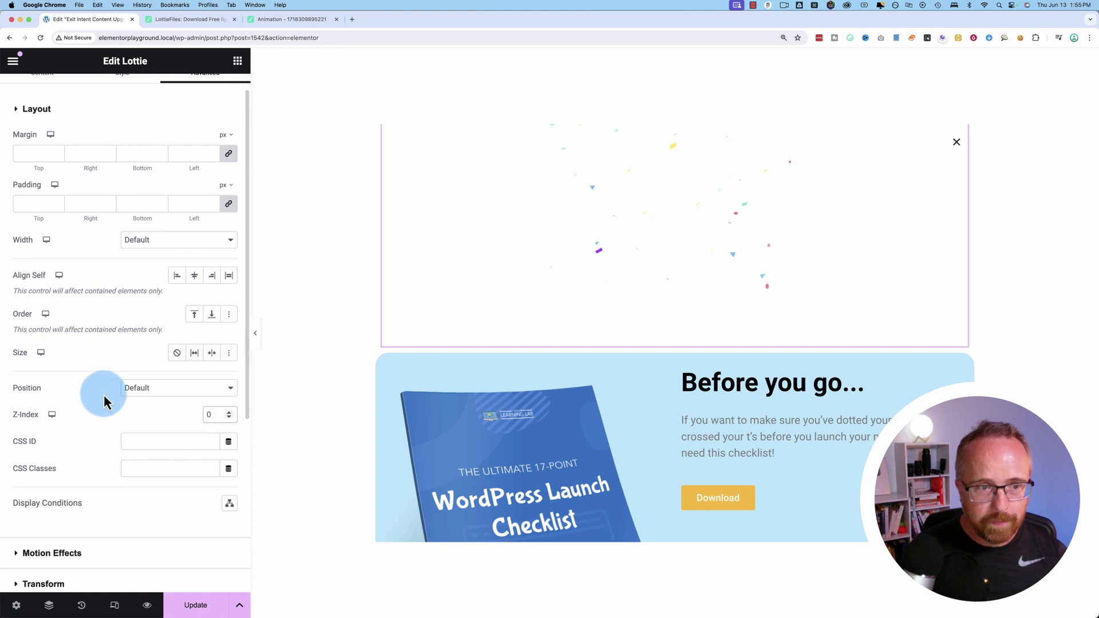
{"action": "left_click", "coordinate": [86, 157]}
{"action": "type", "text": "0"}
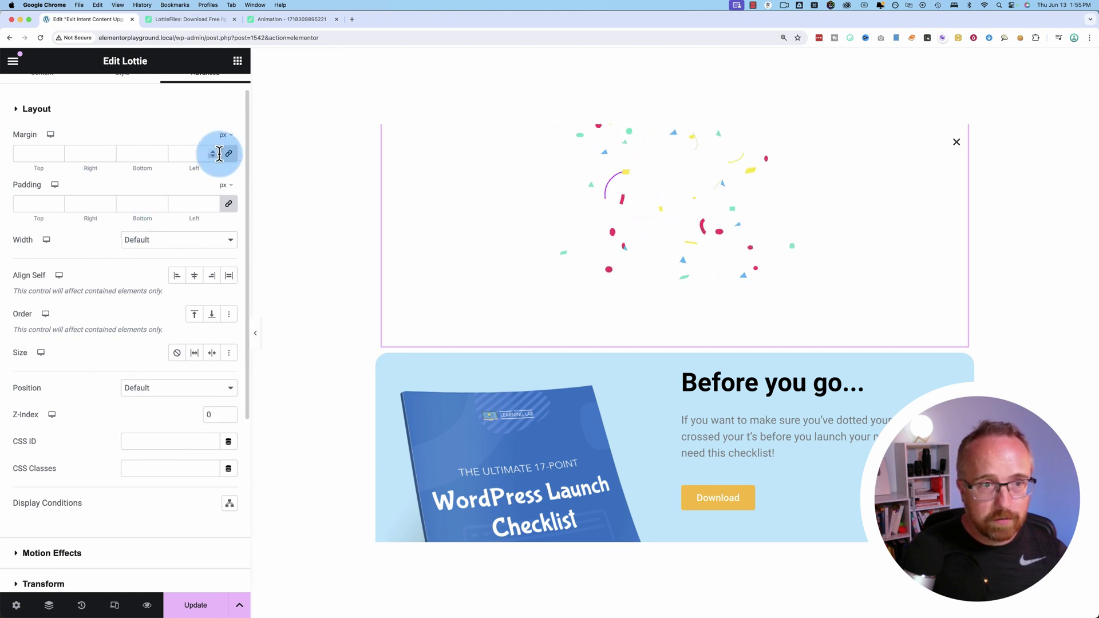
- Set the Lottie's bottom margin to -190 px
{"action": "left_click", "coordinate": [140, 156]}
{"action": "type", "text": "20"}
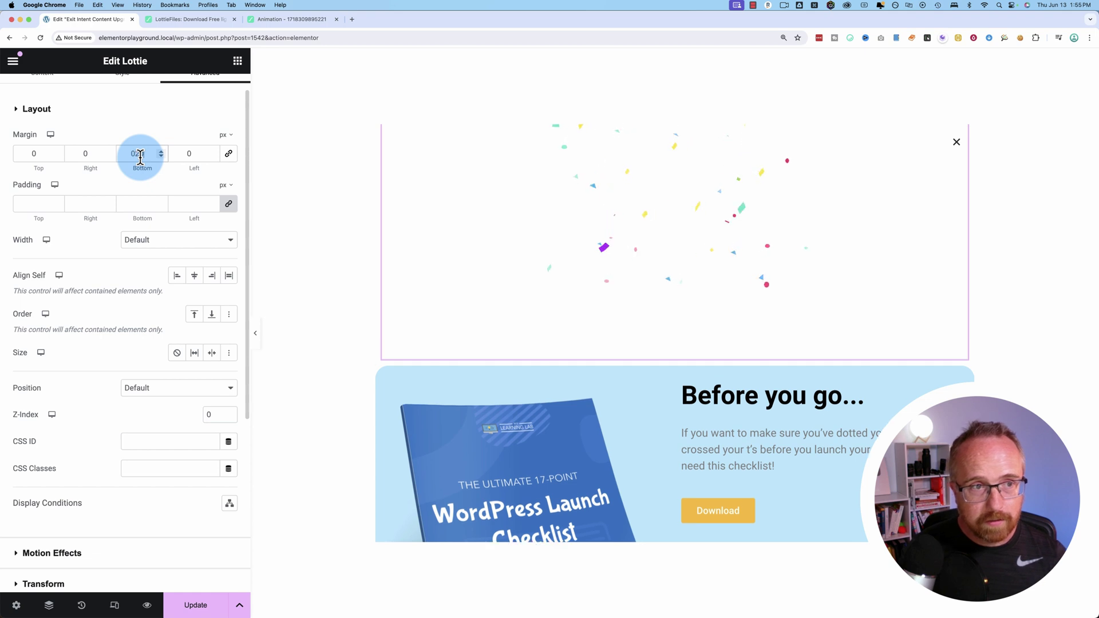
{"action": "key", "text": "BackSpace"}
{"action": "key", "text": "BackSpace"}
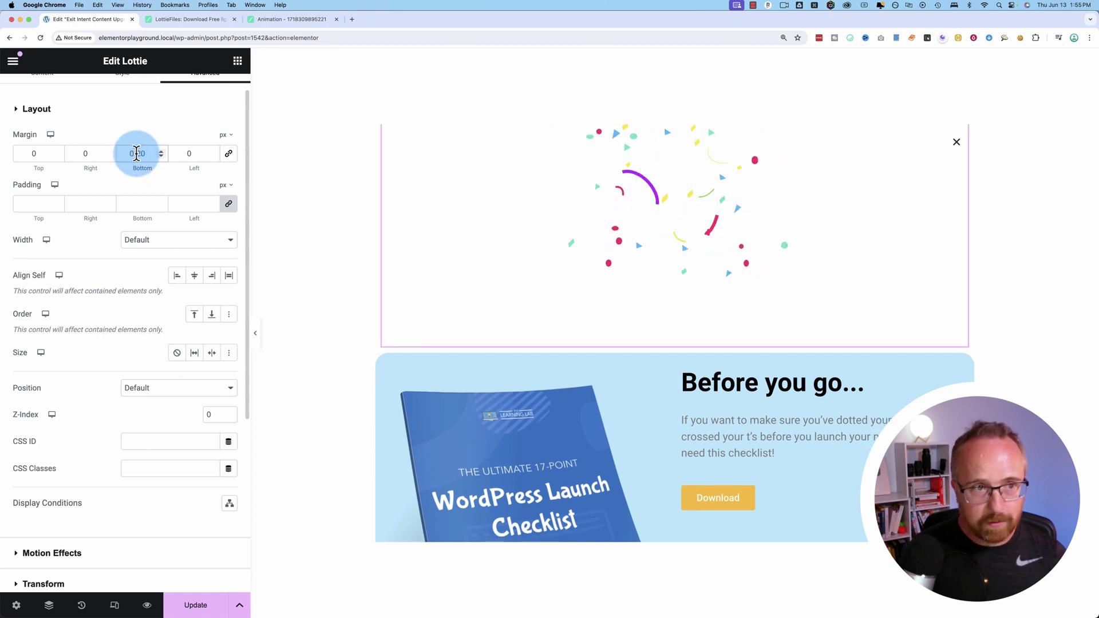
{"action": "type", "text": "-12"}
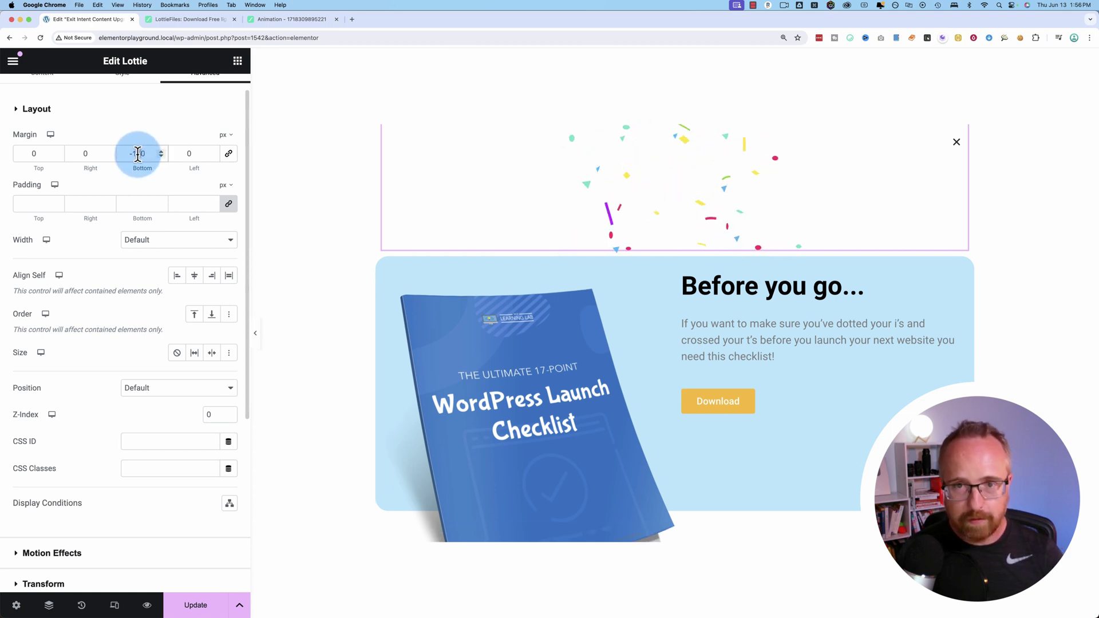
{"action": "double_click", "coordinate": [137, 154]}
{"action": "type", "text": "-190"}
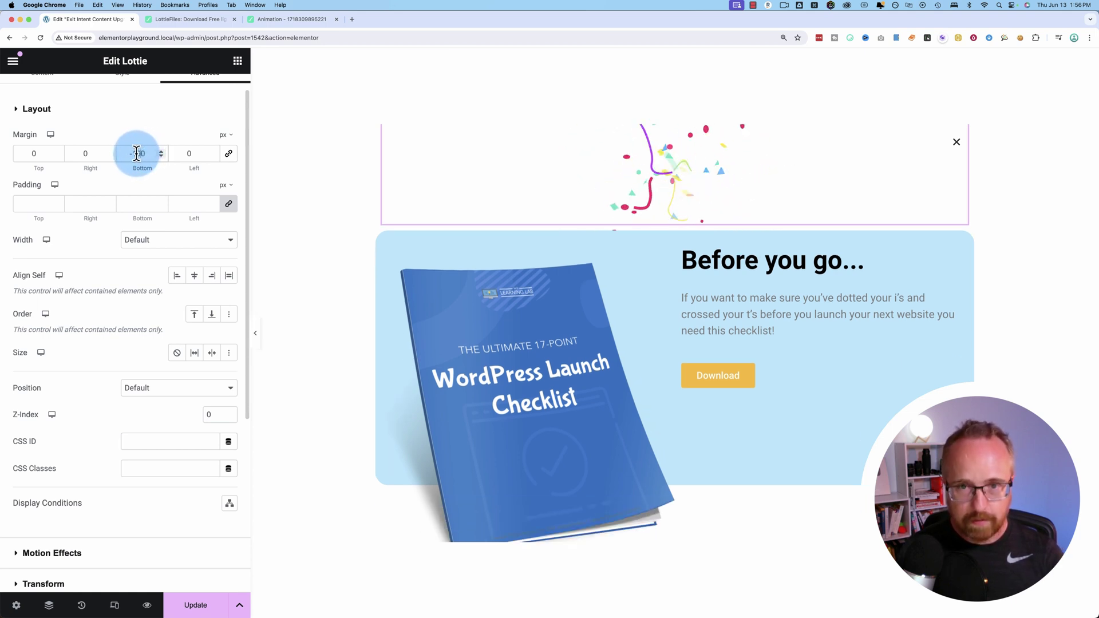
{"action": "left_click", "coordinate": [398, 310]}
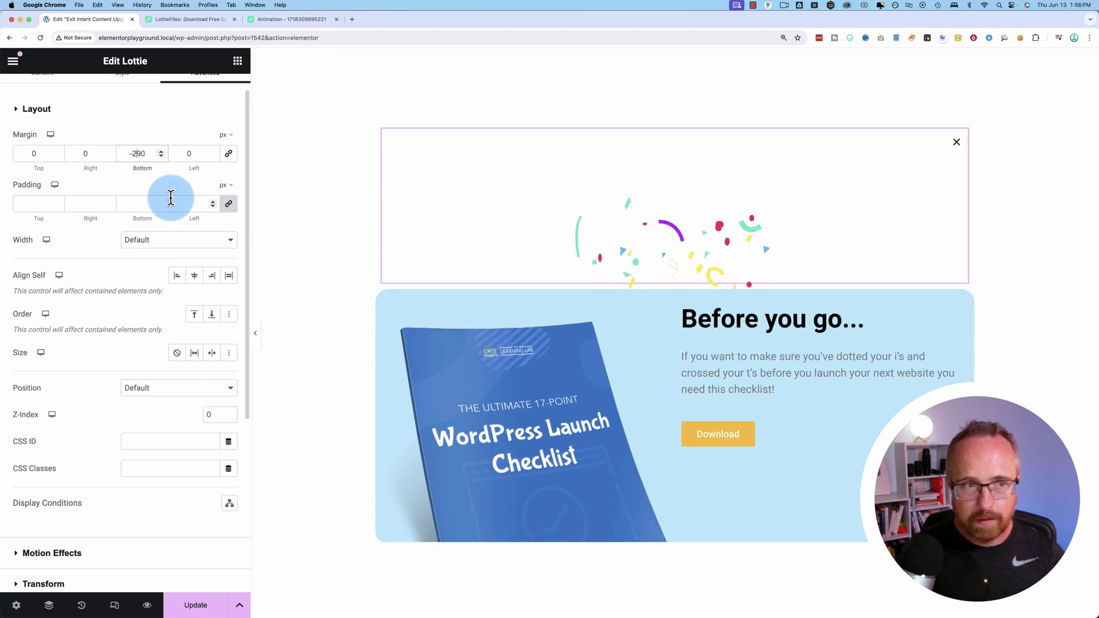
- Fine-tune the bottom margin to -295 px and confirm the confetti sits just above the box
{"action": "left_click", "coordinate": [161, 151]}
{"action": "left_click", "coordinate": [161, 151]}
{"action": "left_click", "coordinate": [163, 153]}
{"action": "scroll", "coordinate": [163, 159], "scroll_direction": "down", "scroll_amount": 20}
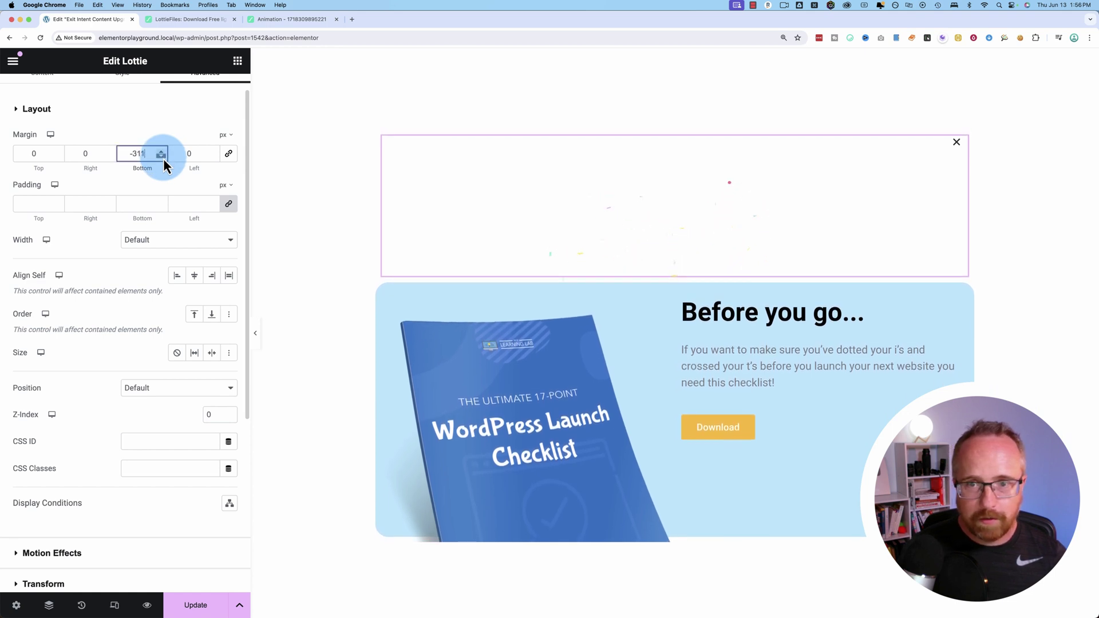
{"action": "scroll", "coordinate": [163, 160], "scroll_direction": "down", "scroll_amount": 20}
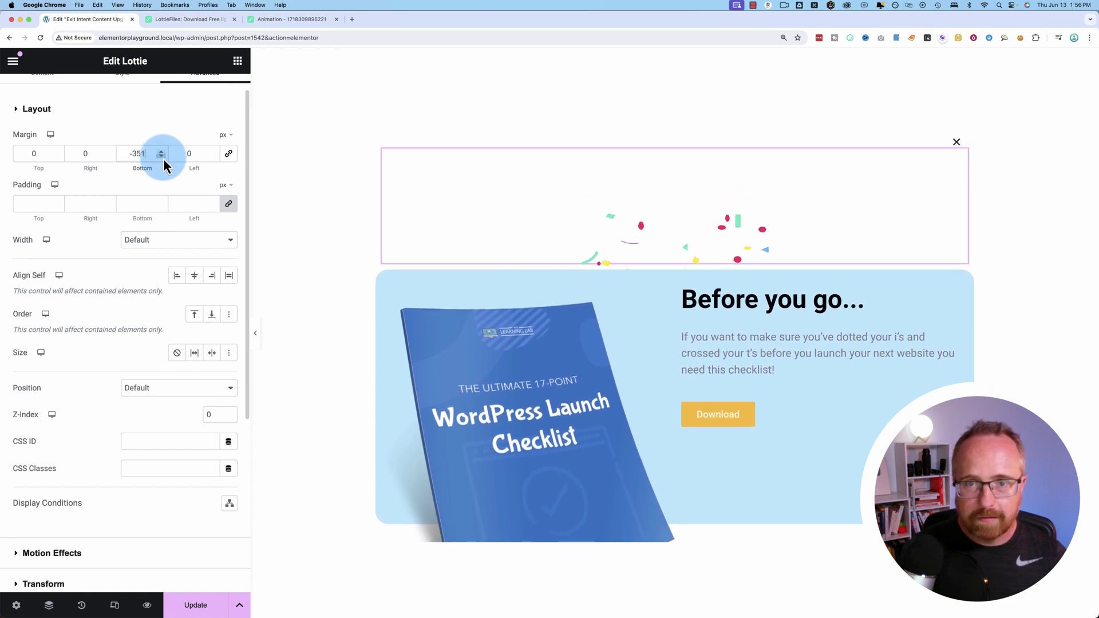
{"action": "scroll", "coordinate": [164, 155], "scroll_direction": "up", "scroll_amount": 20}
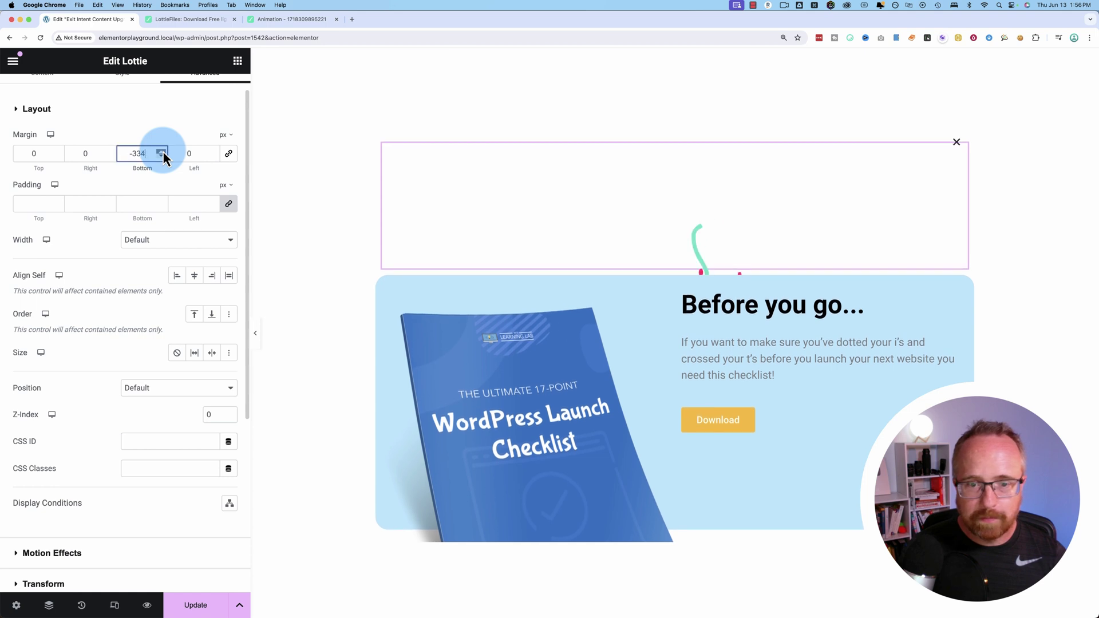
{"action": "scroll", "coordinate": [162, 154], "scroll_direction": "up", "scroll_amount": 20}
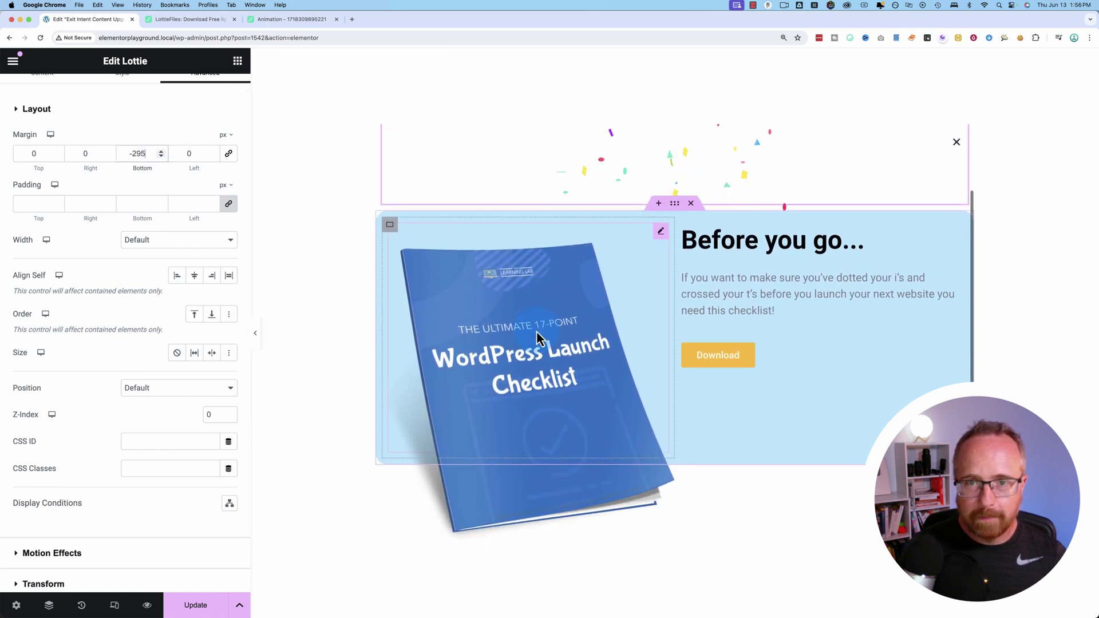
{"action": "left_click", "coordinate": [630, 173]}
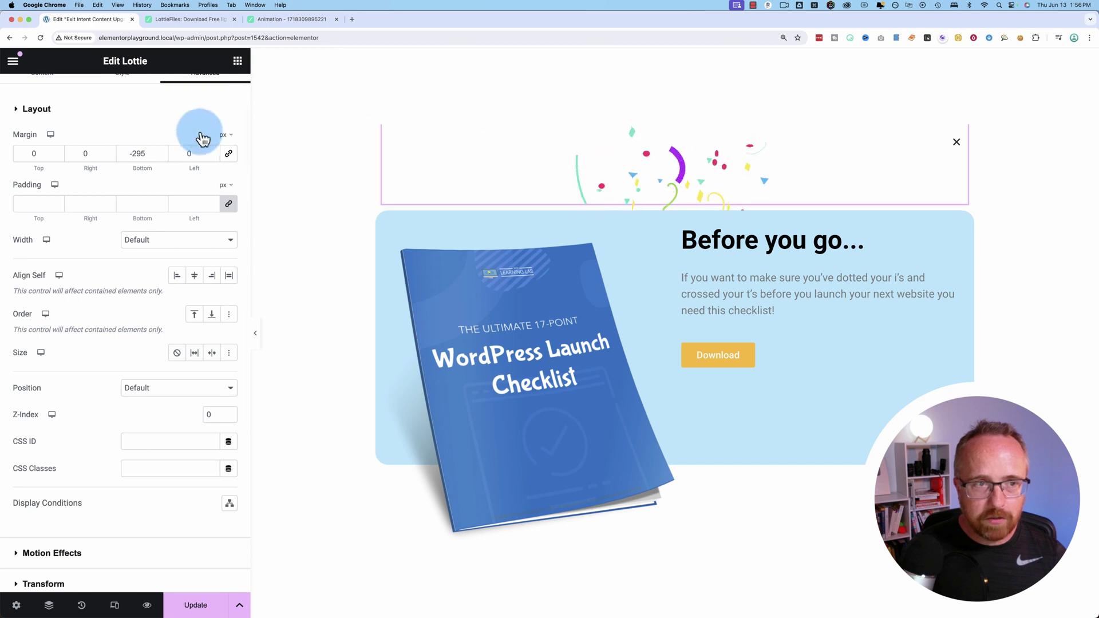
{"action": "scroll", "coordinate": [149, 133], "scroll_direction": "up", "scroll_amount": 2}
- Set the confetti Lottie's Loop Times to 3
{"action": "left_click", "coordinate": [43, 98]}
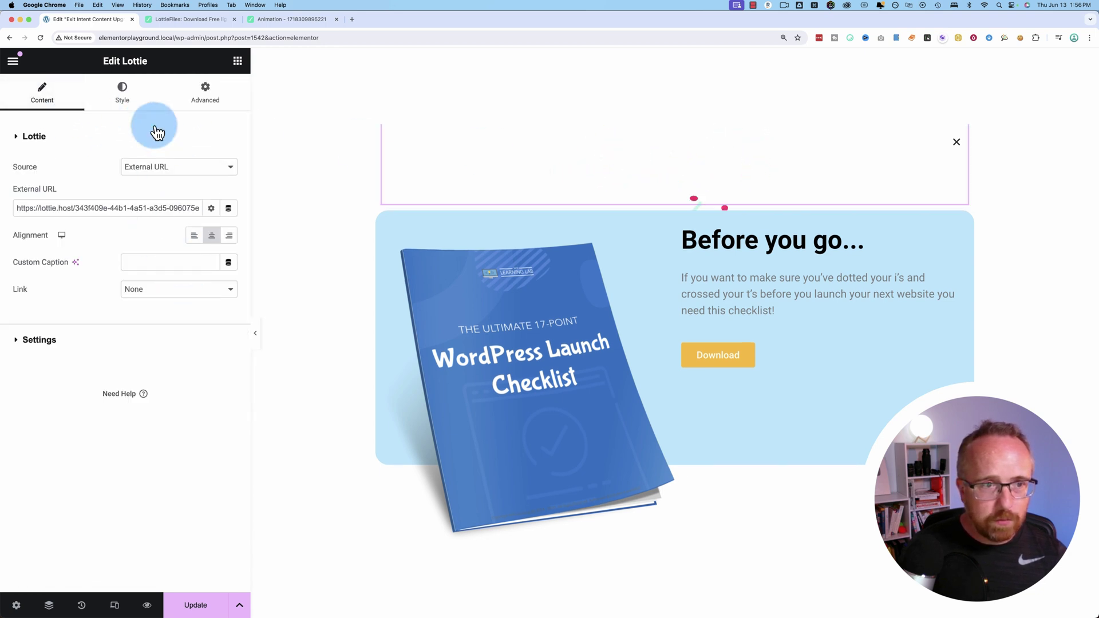
{"action": "left_click", "coordinate": [130, 103]}
{"action": "left_click", "coordinate": [46, 99]}
{"action": "left_click", "coordinate": [47, 335]}
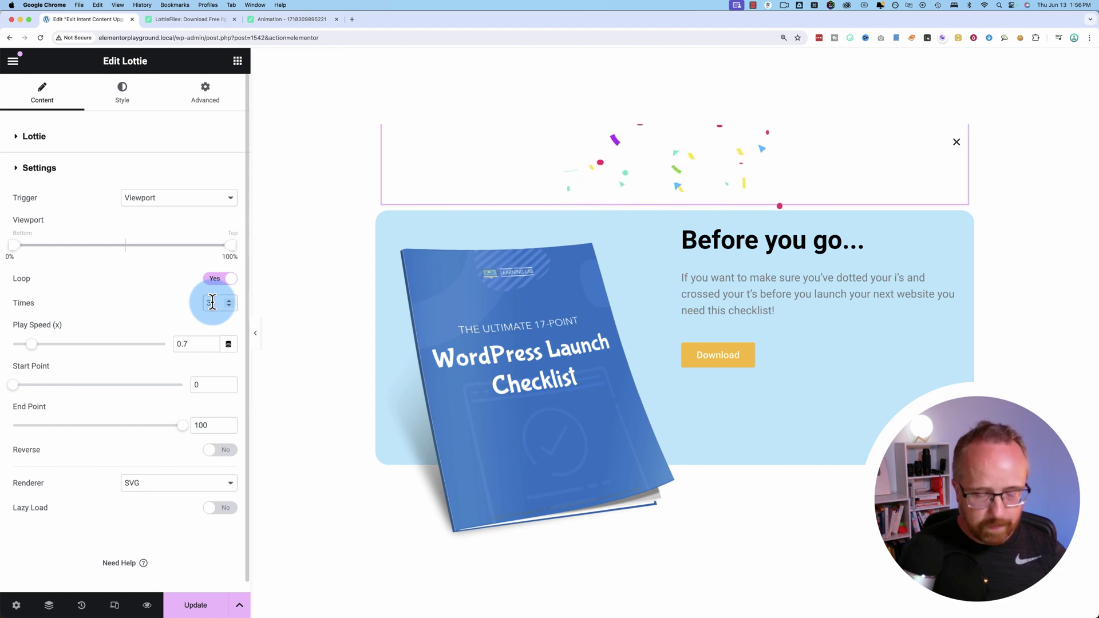
{"action": "left_click", "coordinate": [153, 321]}
- Shrink the ebook image to 64% width
{"action": "left_click", "coordinate": [644, 408]}
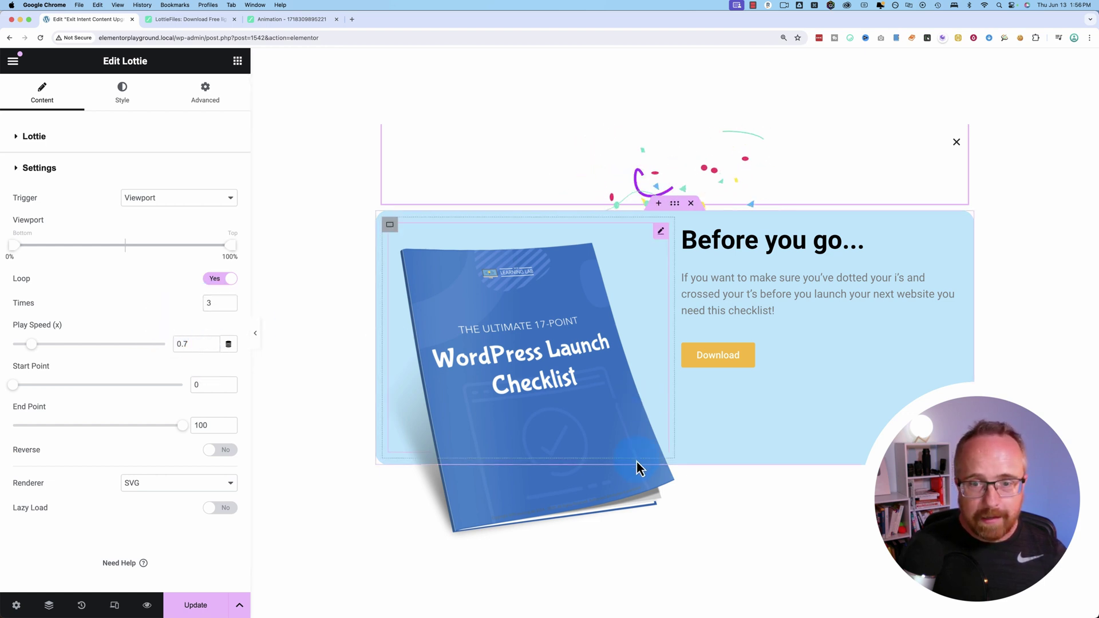
{"action": "left_click", "coordinate": [814, 208]}
{"action": "left_click", "coordinate": [812, 352]}
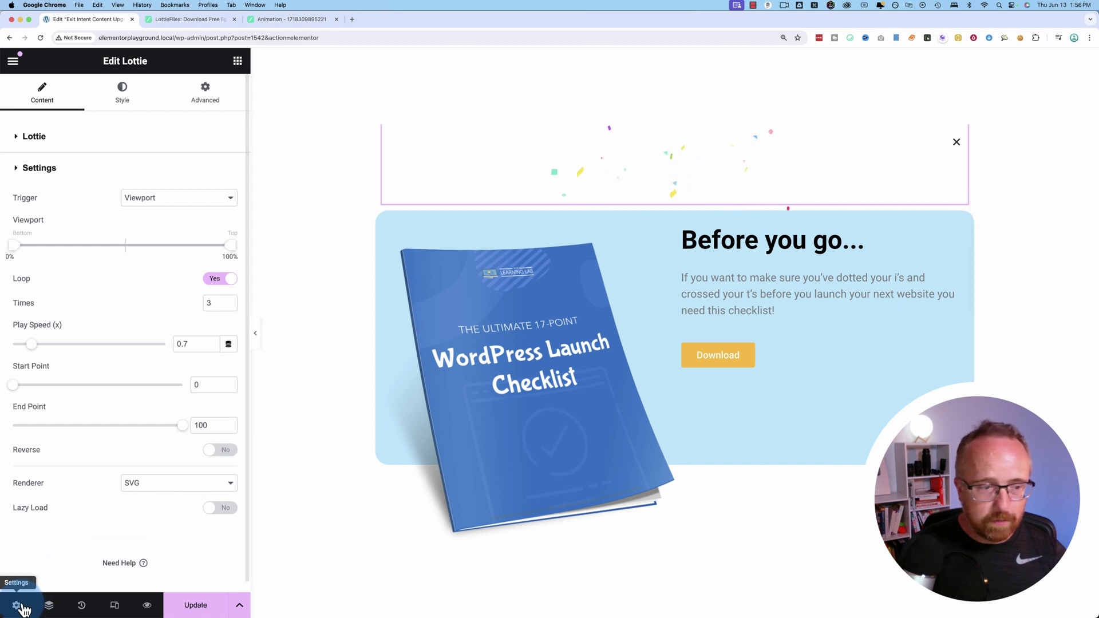
{"action": "left_click", "coordinate": [448, 406]}
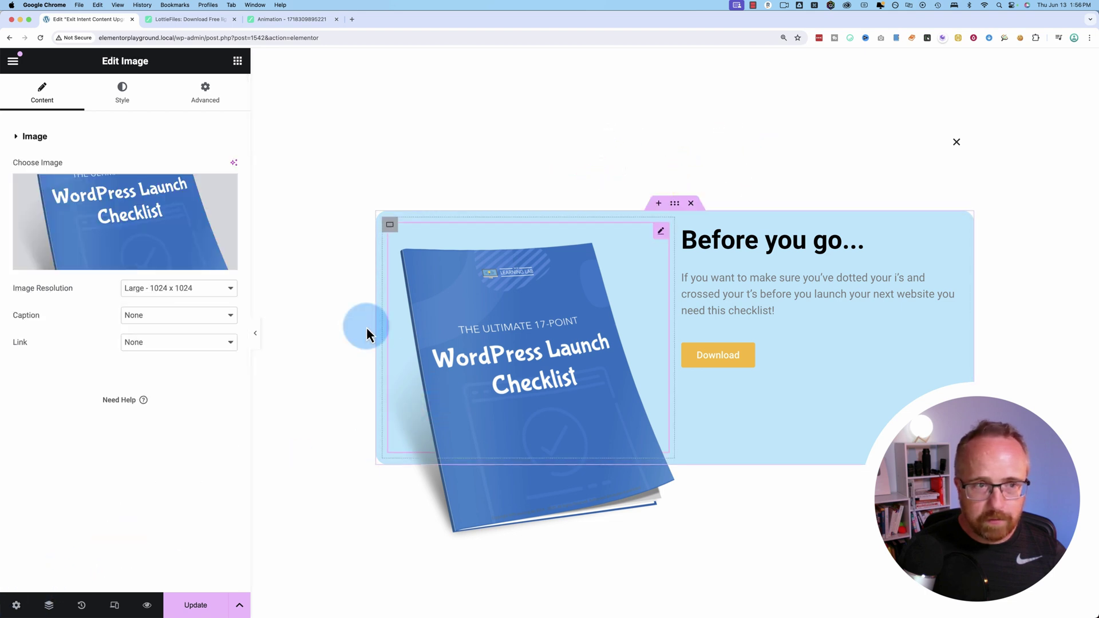
{"action": "left_click", "coordinate": [123, 102]}
{"action": "left_click_drag", "start_coordinate": [15, 215], "coordinate": [124, 214]}
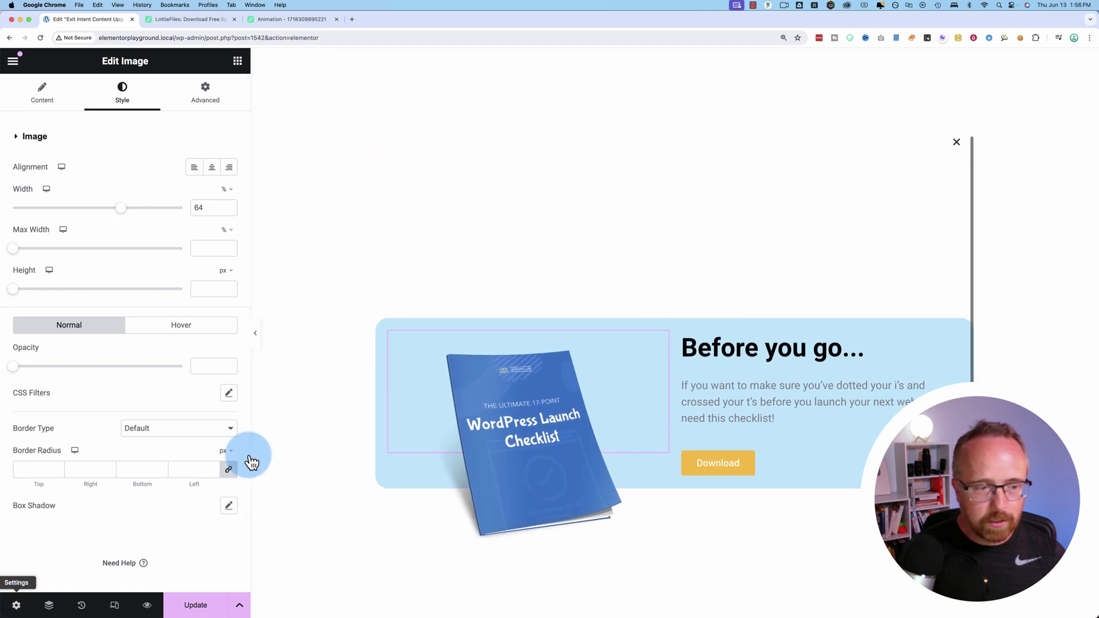
- Keep Custom height, set the popup Content Position to Top, and save the update
{"action": "left_click", "coordinate": [17, 605]}
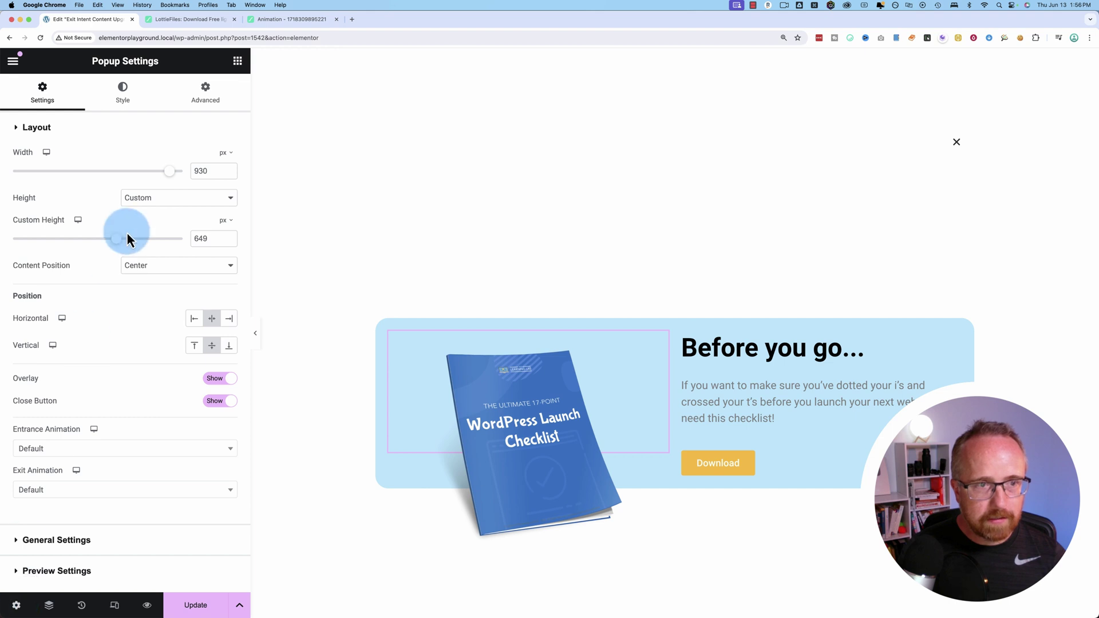
{"action": "left_click", "coordinate": [142, 198]}
{"action": "left_click", "coordinate": [142, 199]}
{"action": "left_click", "coordinate": [147, 265]}
{"action": "left_click", "coordinate": [150, 252]}
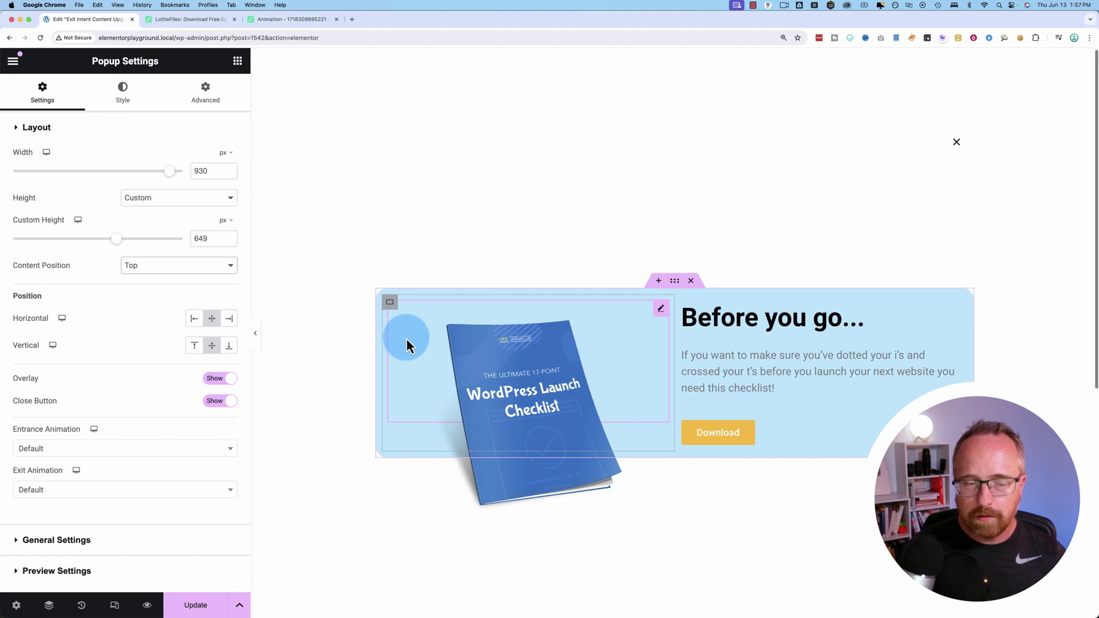
{"action": "left_click", "coordinate": [188, 606]}
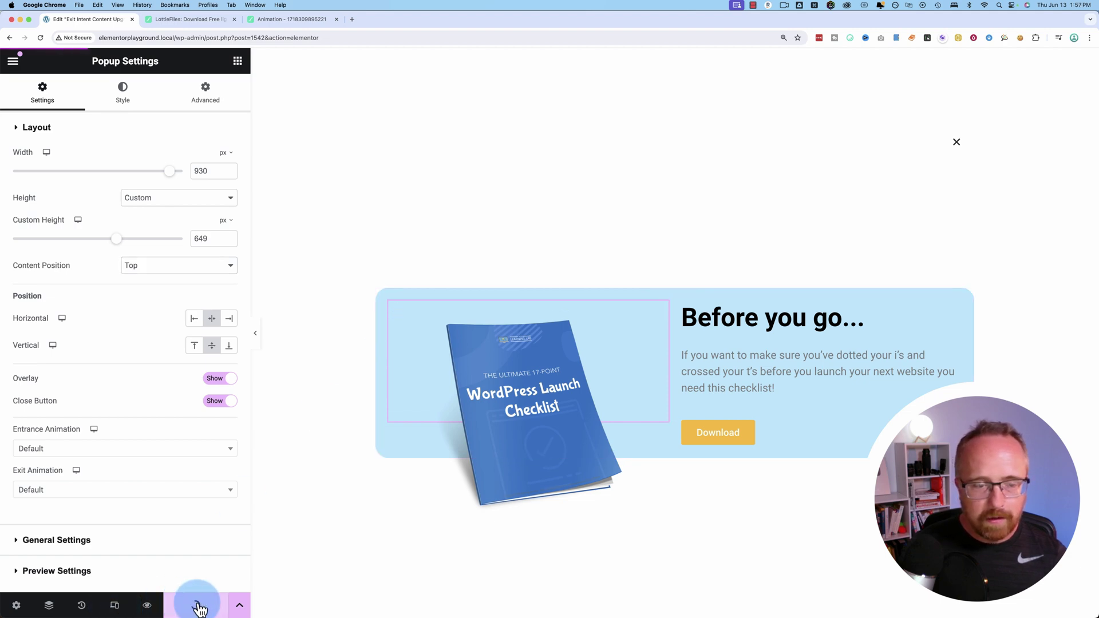
{"action": "left_click", "coordinate": [240, 605]}
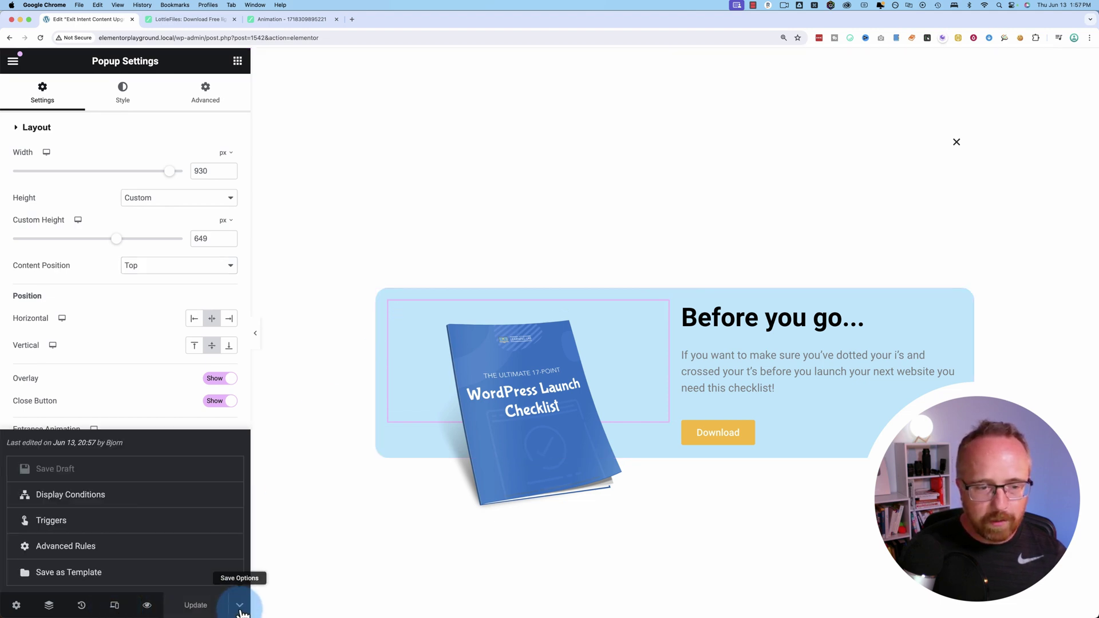
- Keep Include Entire Site, enable the On Page Exit Intent trigger, and save the publish settings
{"action": "left_click", "coordinate": [29, 496]}
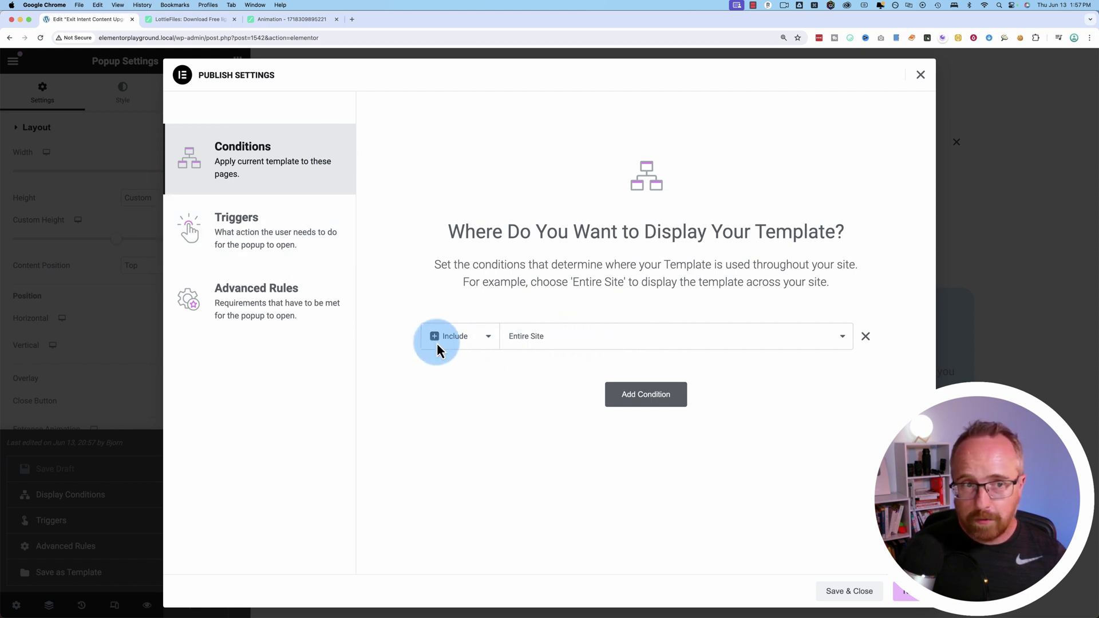
{"action": "left_click", "coordinate": [286, 243]}
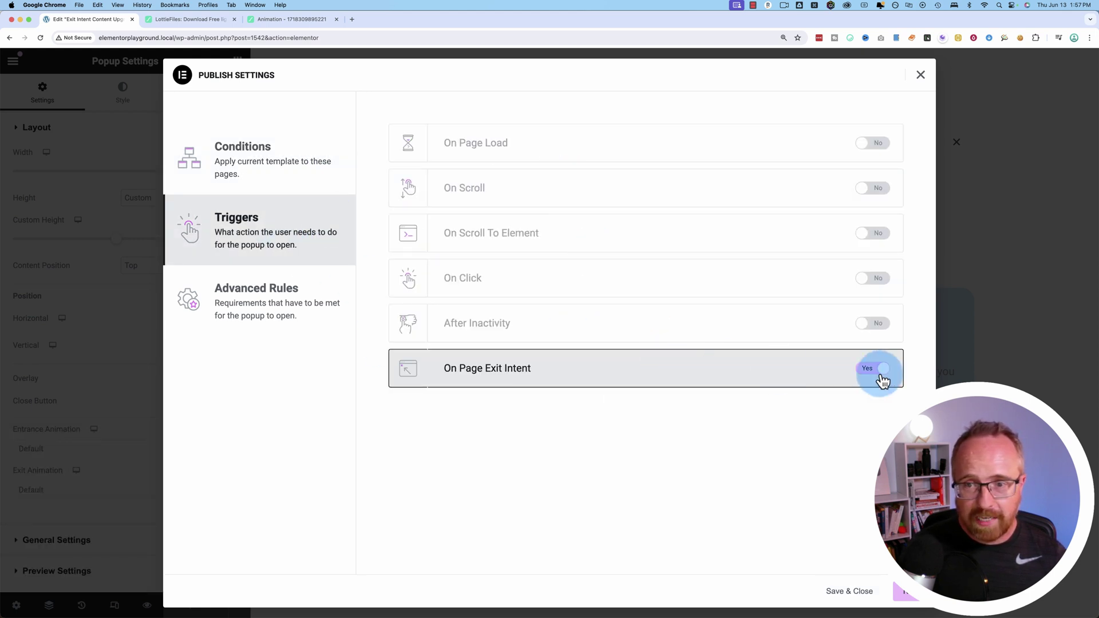
{"action": "left_click", "coordinate": [287, 315]}
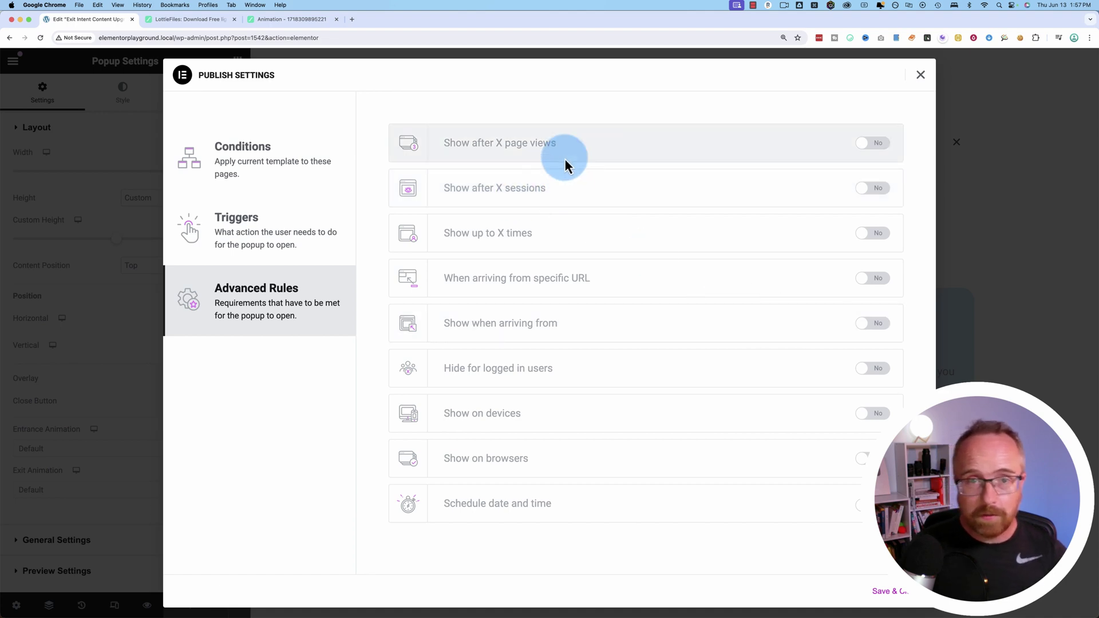
{"action": "left_click", "coordinate": [920, 604]}
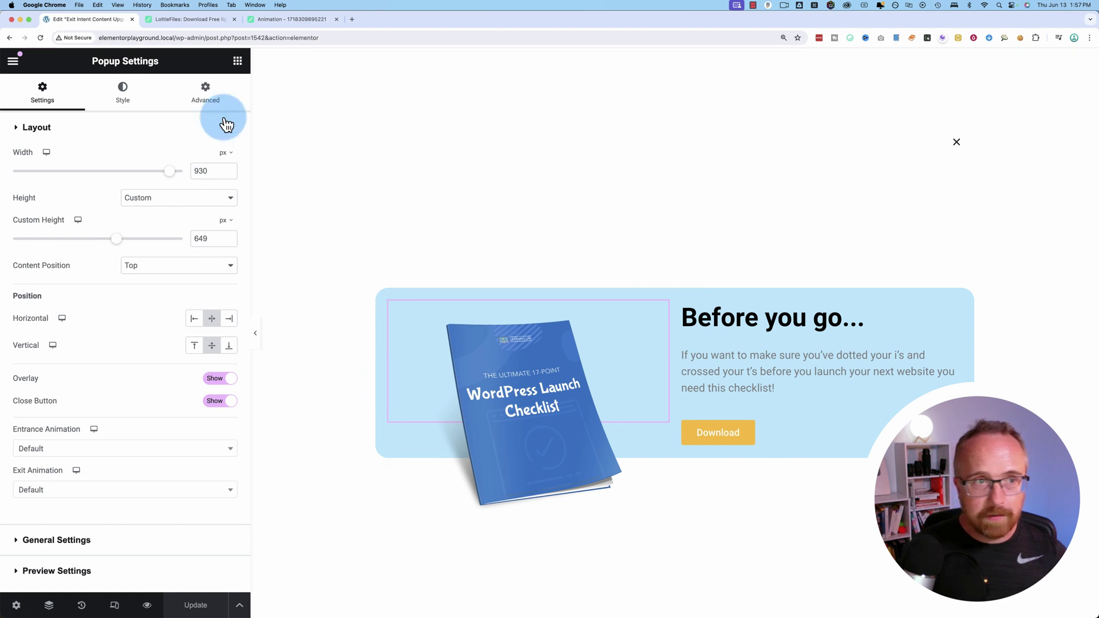
- Exit the Elementor editor and visit the live site's front page
{"action": "left_click", "coordinate": [12, 61]}
{"action": "left_click", "coordinate": [74, 360]}
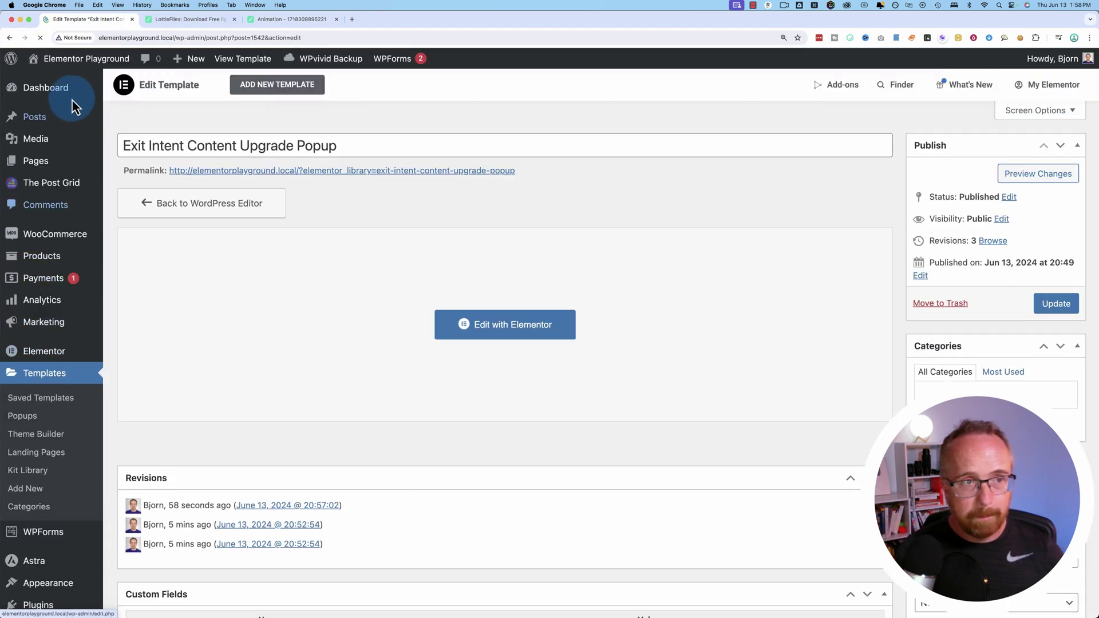
{"action": "mouse_move", "coordinate": [68, 58]}
{"action": "left_click", "coordinate": [54, 78]}
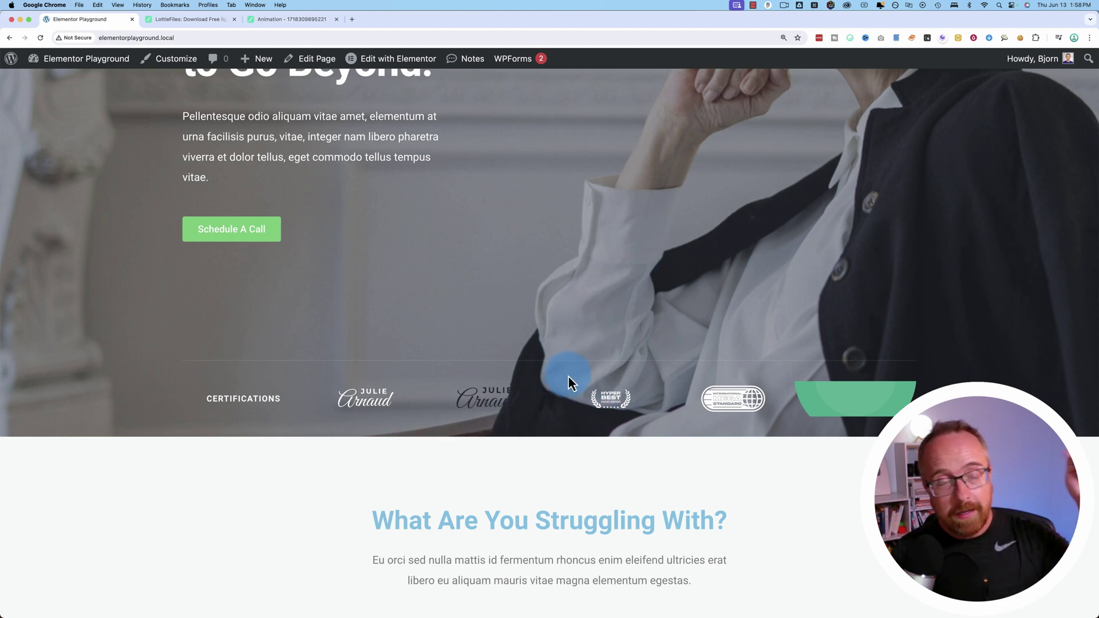
- Trigger the exit-intent popup on the live site and follow its Download link
{"action": "scroll", "coordinate": [172, 460], "scroll_direction": "down", "scroll_amount": 20}
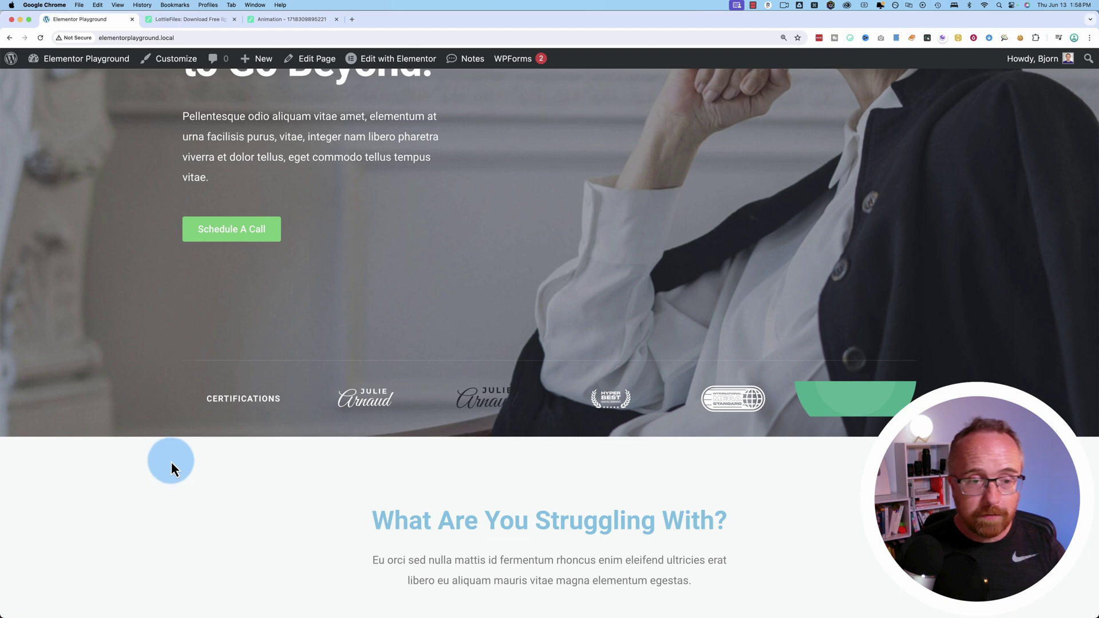
{"action": "scroll", "coordinate": [173, 461], "scroll_direction": "up", "scroll_amount": 7}
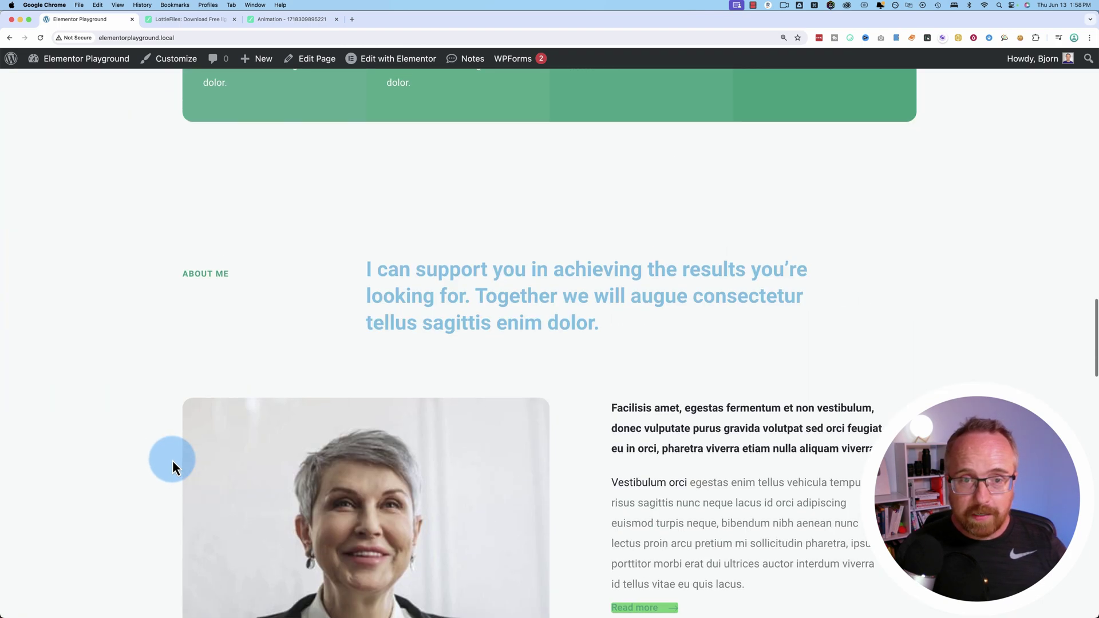
{"action": "scroll", "coordinate": [173, 460], "scroll_direction": "down", "scroll_amount": 1}
{"action": "scroll", "coordinate": [173, 460], "scroll_direction": "up", "scroll_amount": 5}
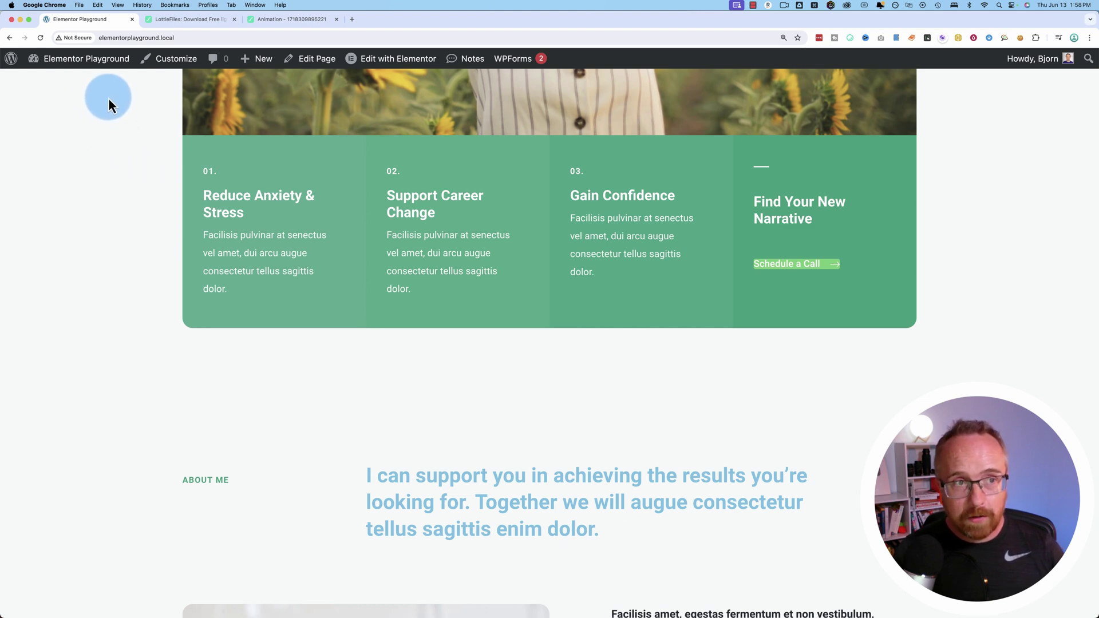
{"action": "mouse_move", "coordinate": [102, 46]}
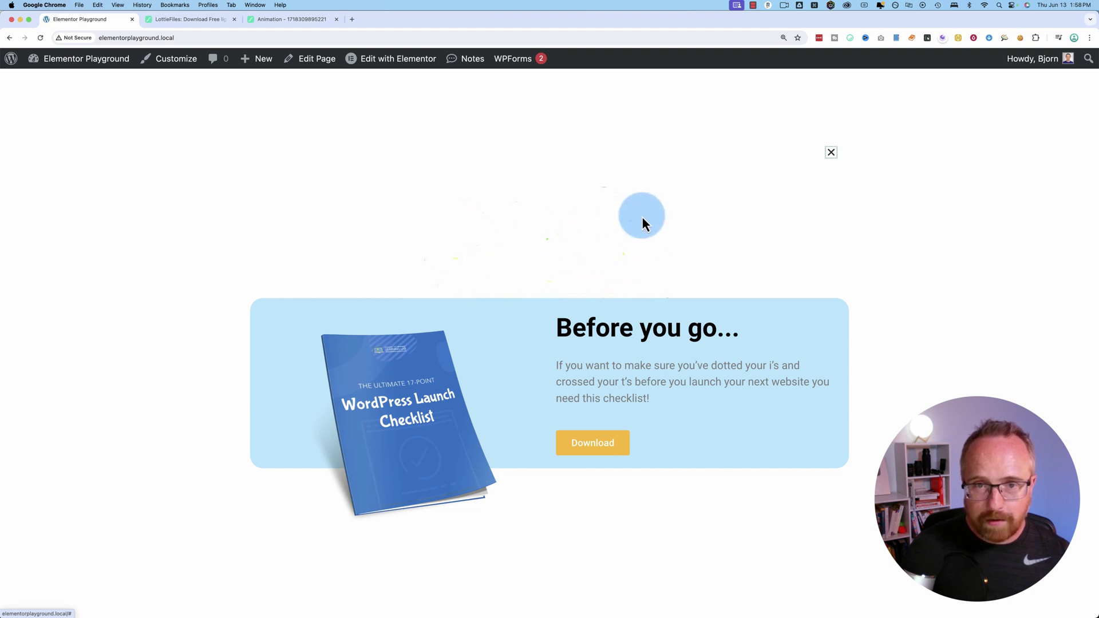
{"action": "left_click", "coordinate": [596, 452]}
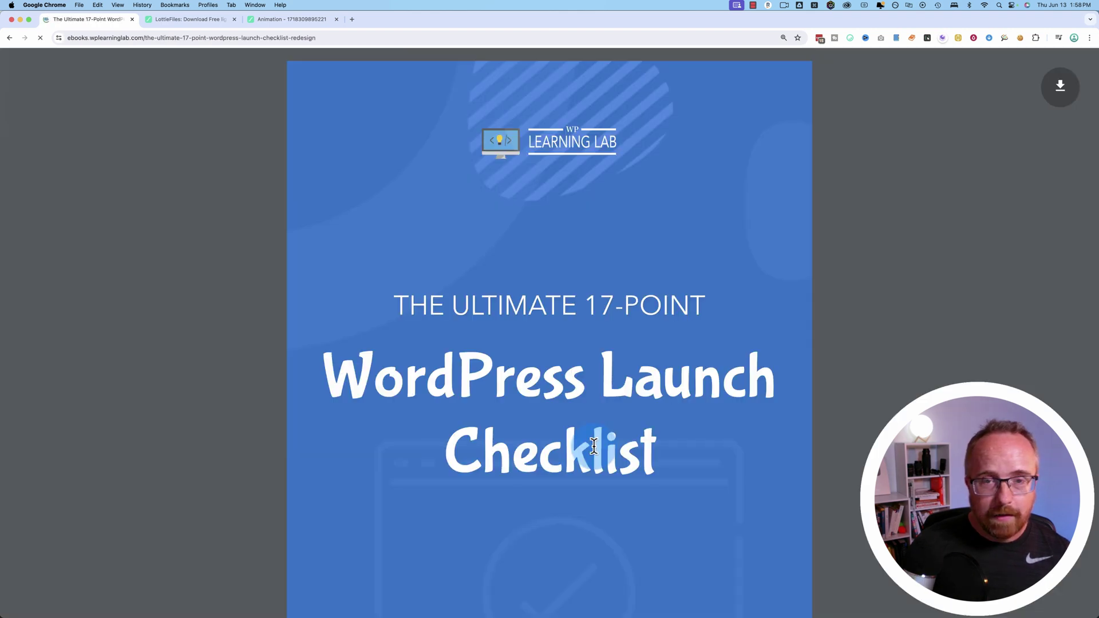
- Check the launch checklist ebook page, then return to the homepage
{"action": "scroll", "coordinate": [562, 450], "scroll_direction": "down", "scroll_amount": 15}
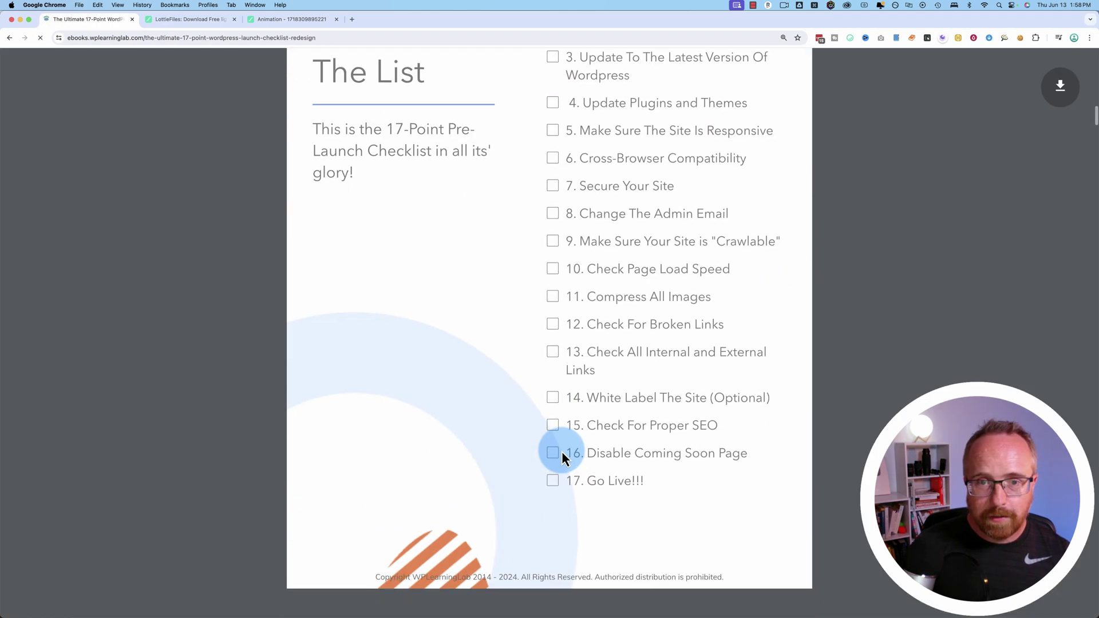
{"action": "scroll", "coordinate": [561, 451], "scroll_direction": "down", "scroll_amount": 15}
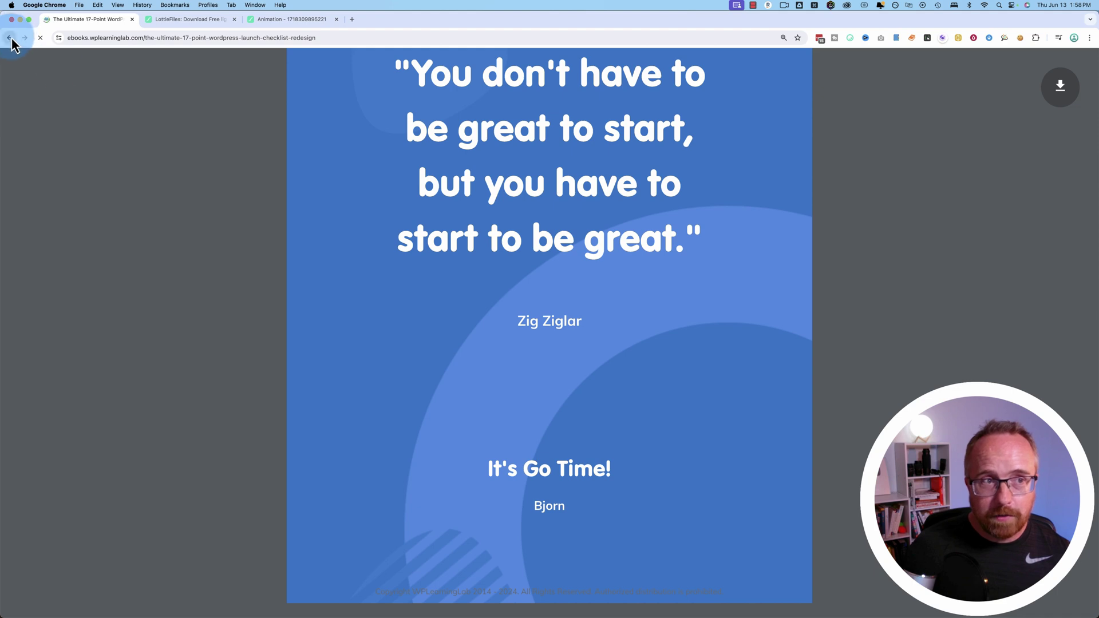
{"action": "left_click", "coordinate": [10, 38]}
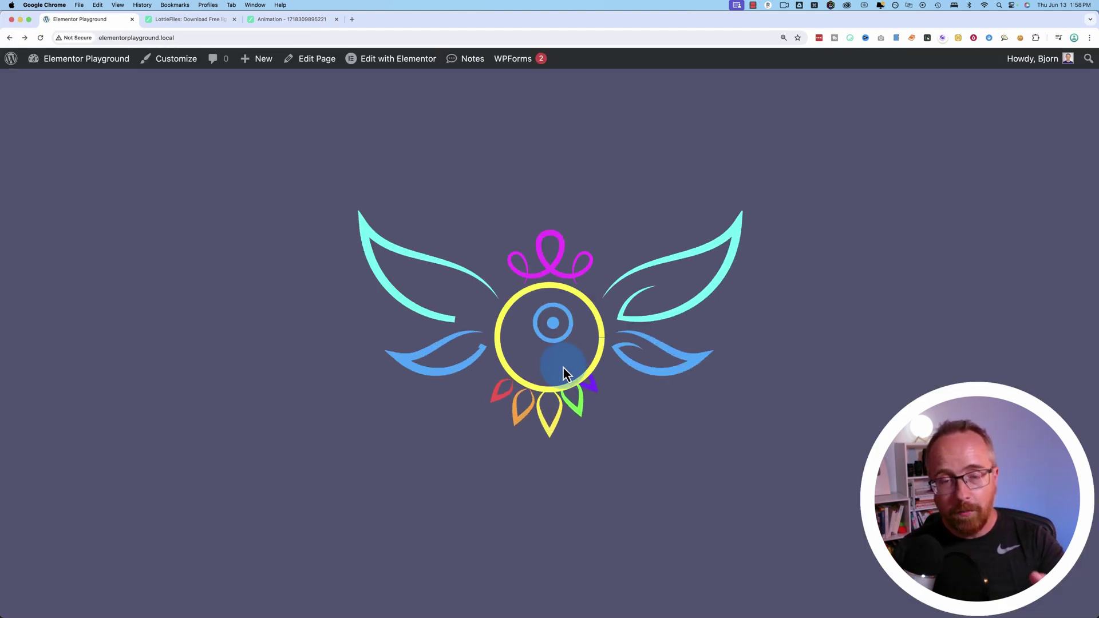
- Retrigger the exit-intent popup and watch the confetti burst above the 'Before you go...' ebook box
{"action": "mouse_move", "coordinate": [427, 14]}
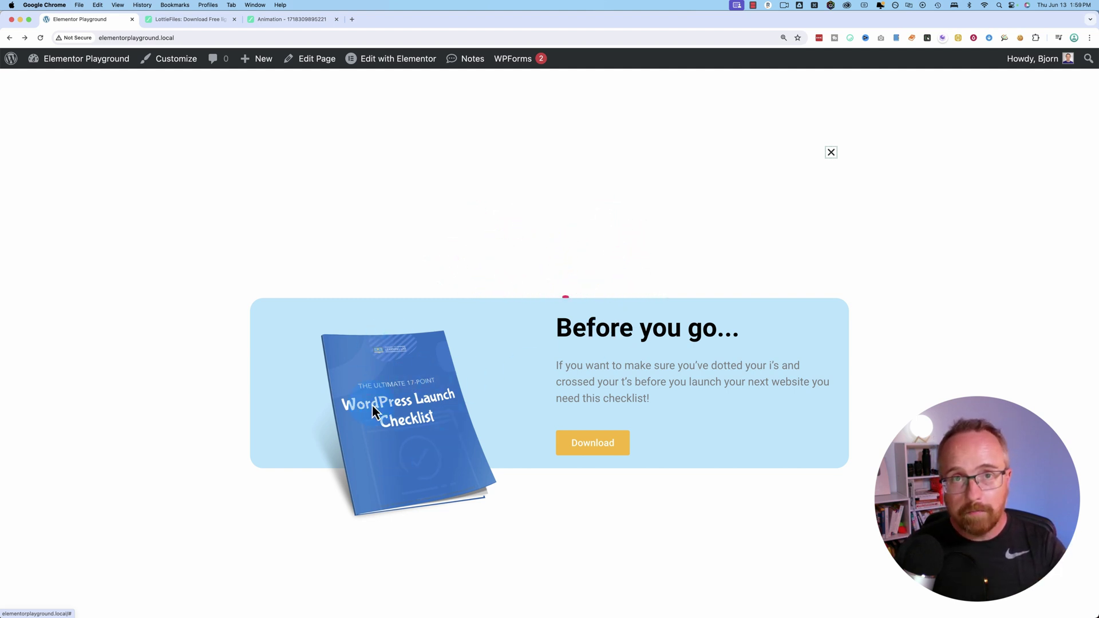
{"action": "left_click", "coordinate": [506, 504]}
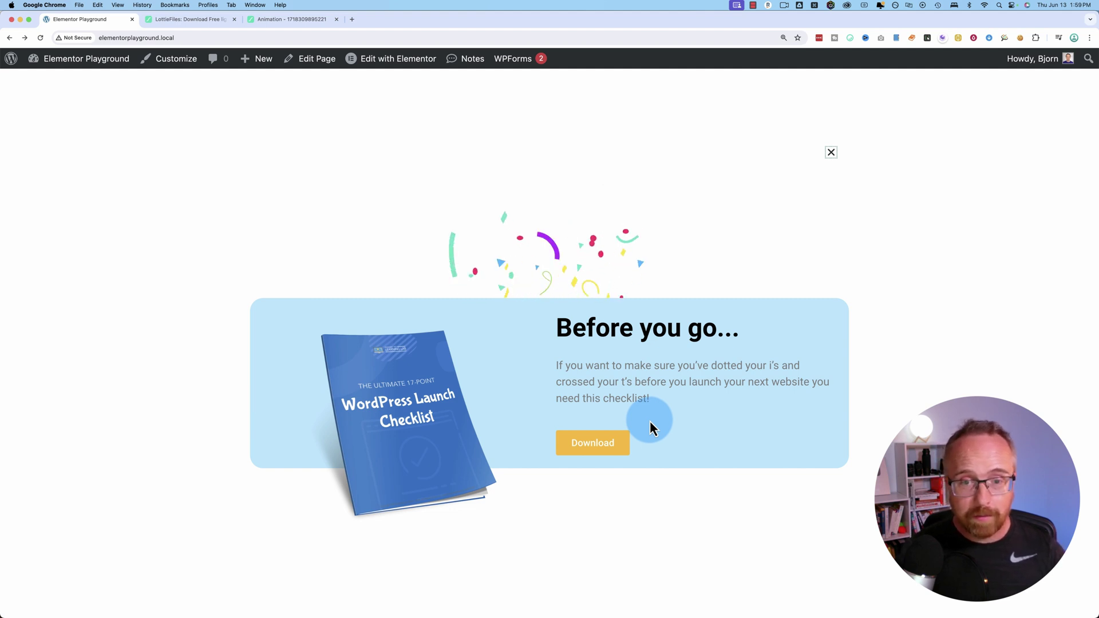
{"action": "left_click", "coordinate": [621, 436]}
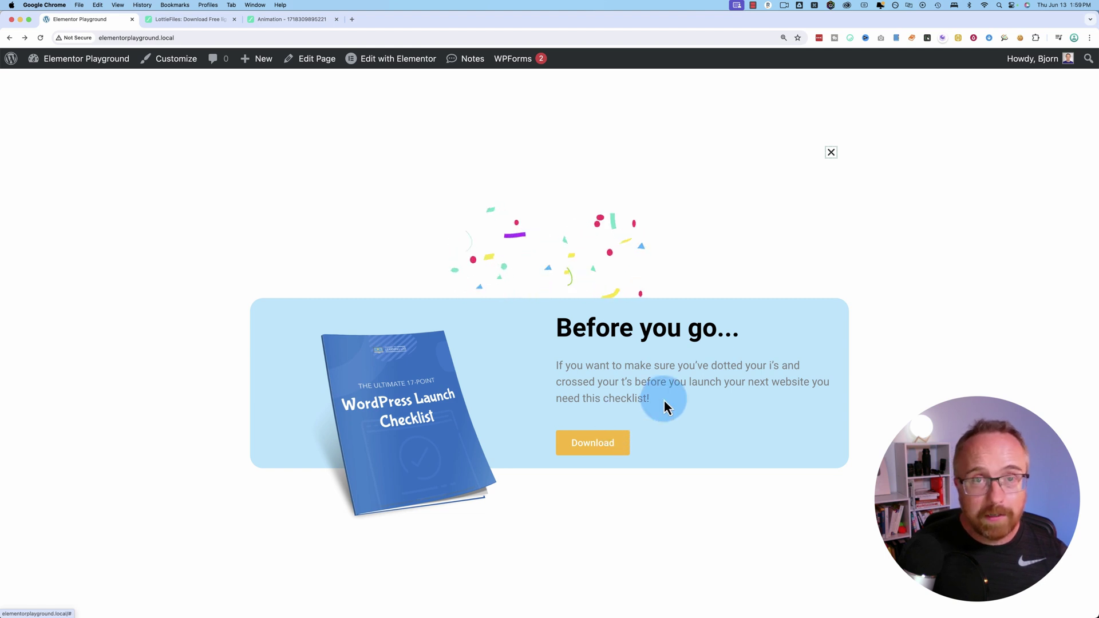